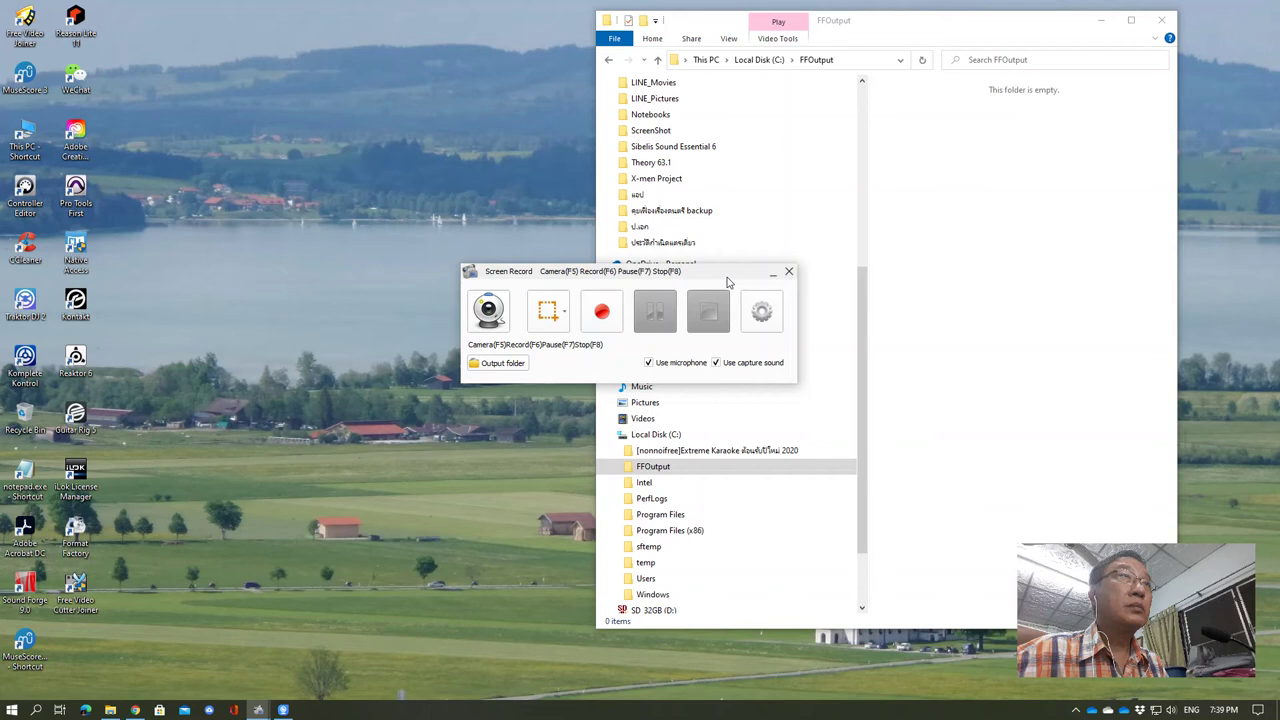
# - Start the F6 screen recording, restore the Screen Record window, and show the Start menu apps
pyautogui.press('F6')
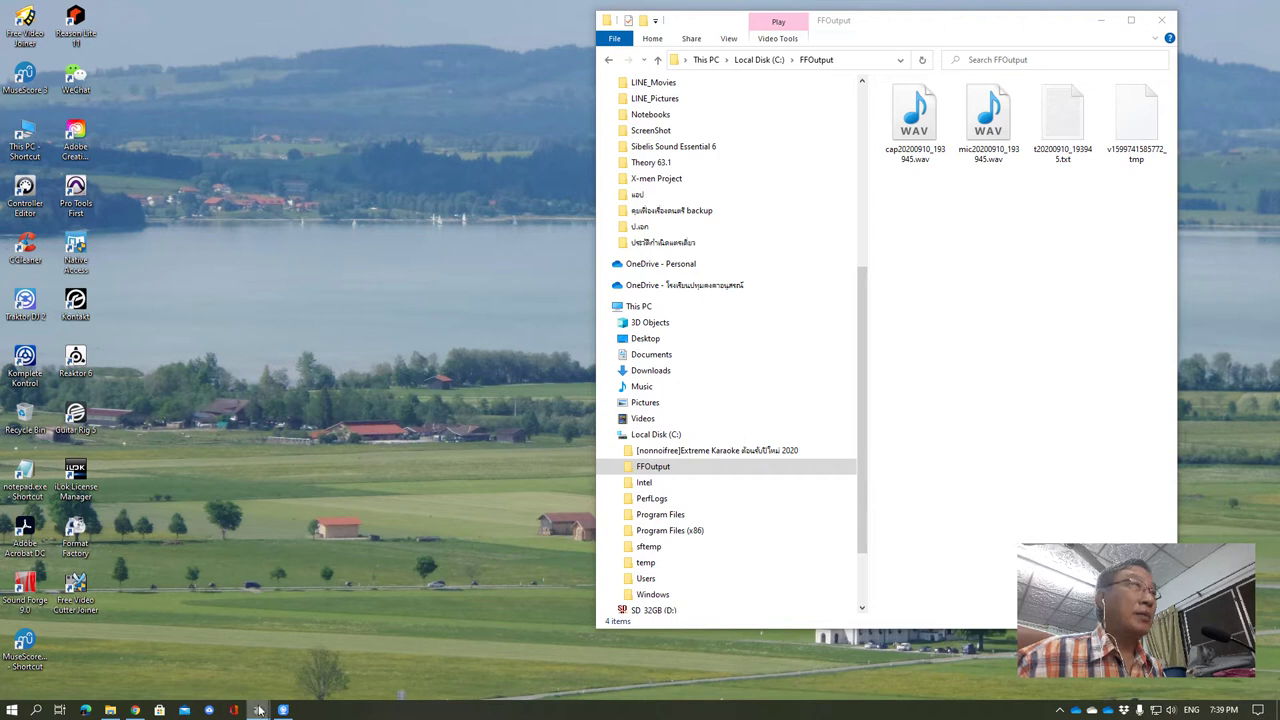
pyautogui.moveTo(258, 710)
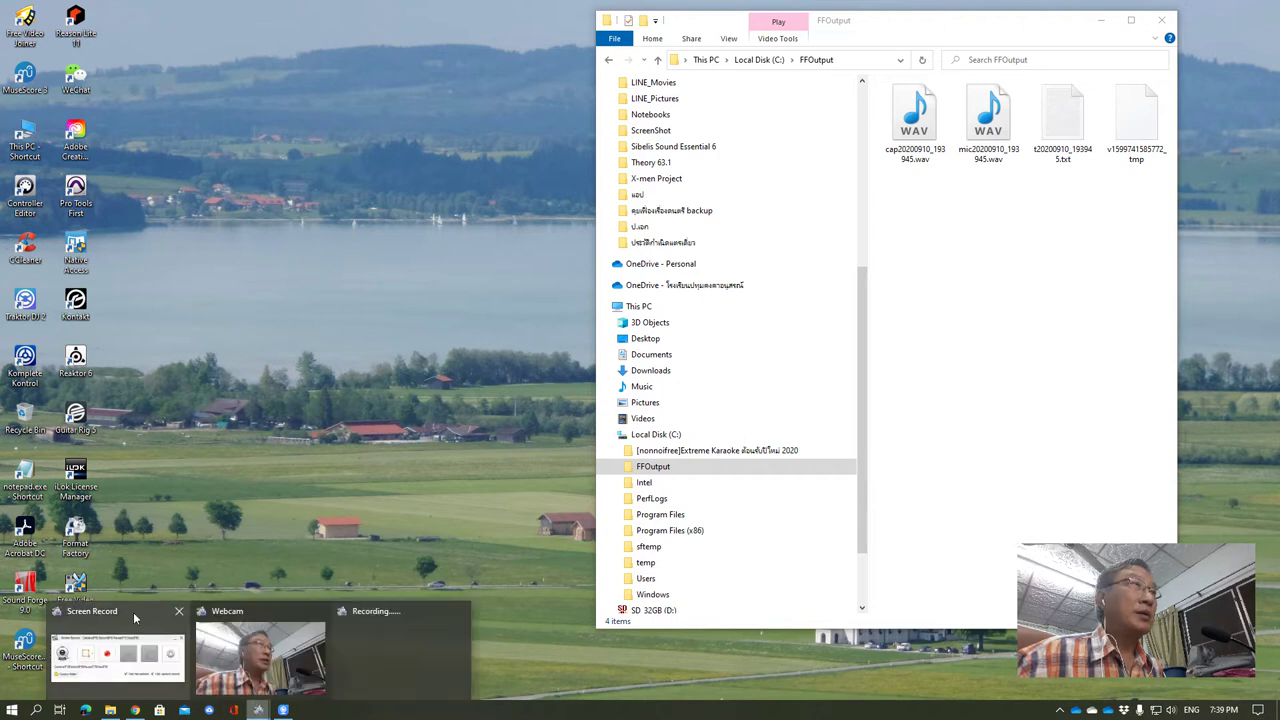
pyautogui.click(133, 612)
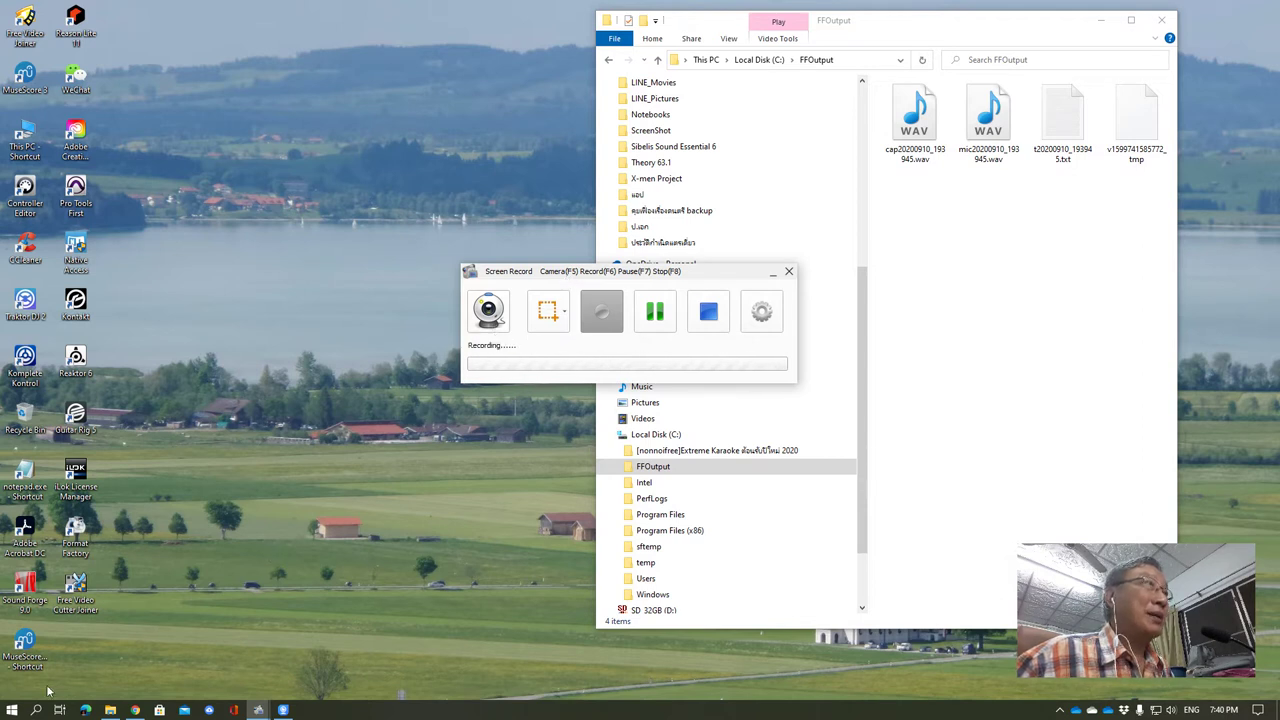
pyautogui.click(12, 710)
pyautogui.click(12, 710)
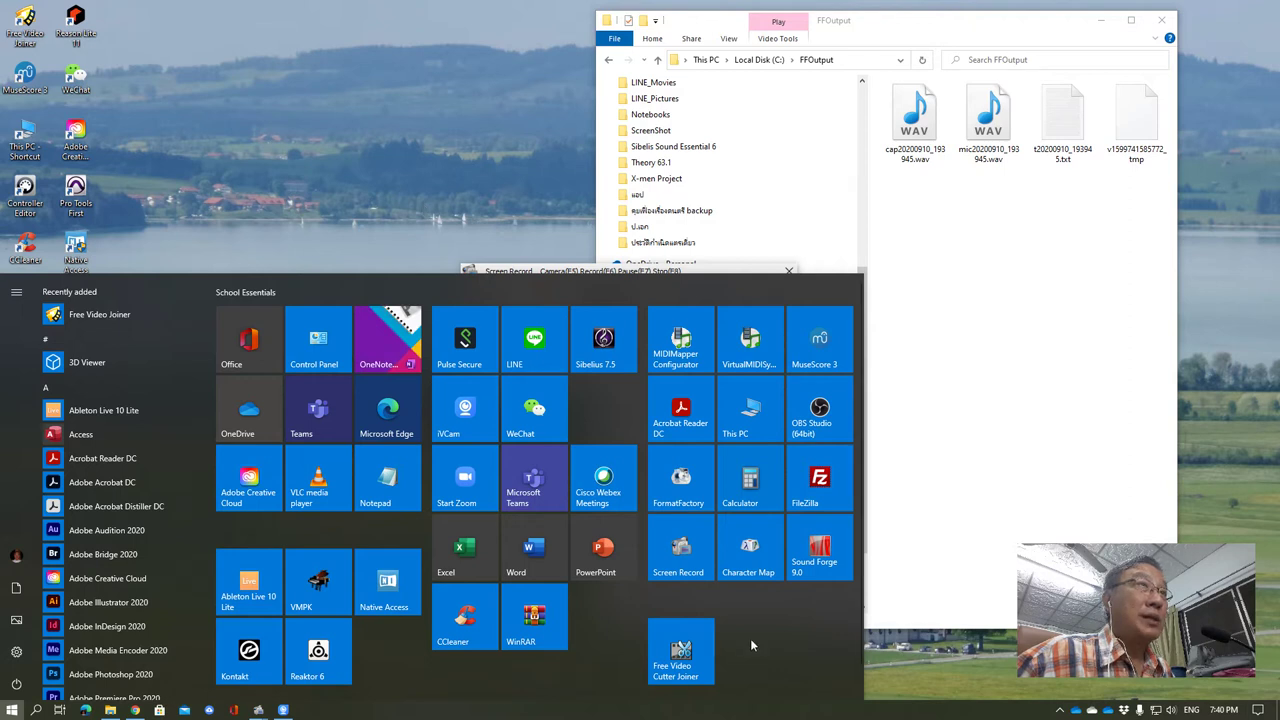
# - Launch FormatFactory from Start and minimize the Screen Record and FFOutput windows
pyautogui.click(686, 490)
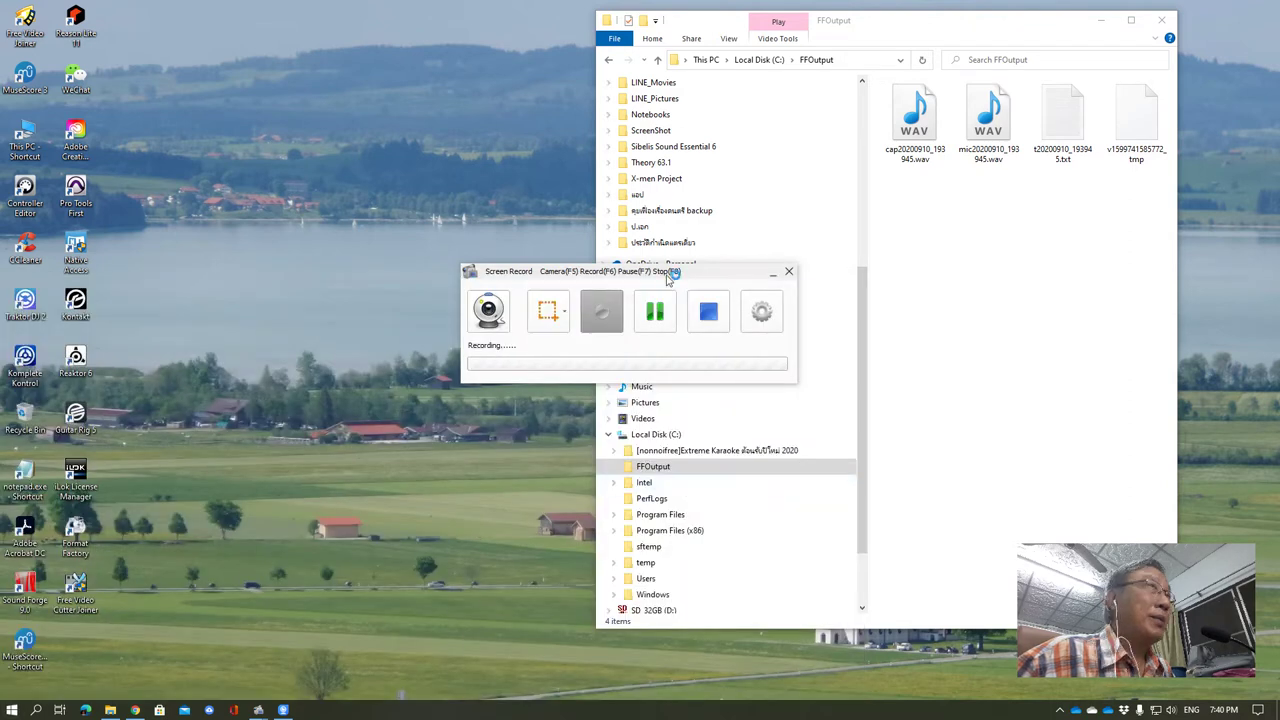
pyautogui.click(773, 272)
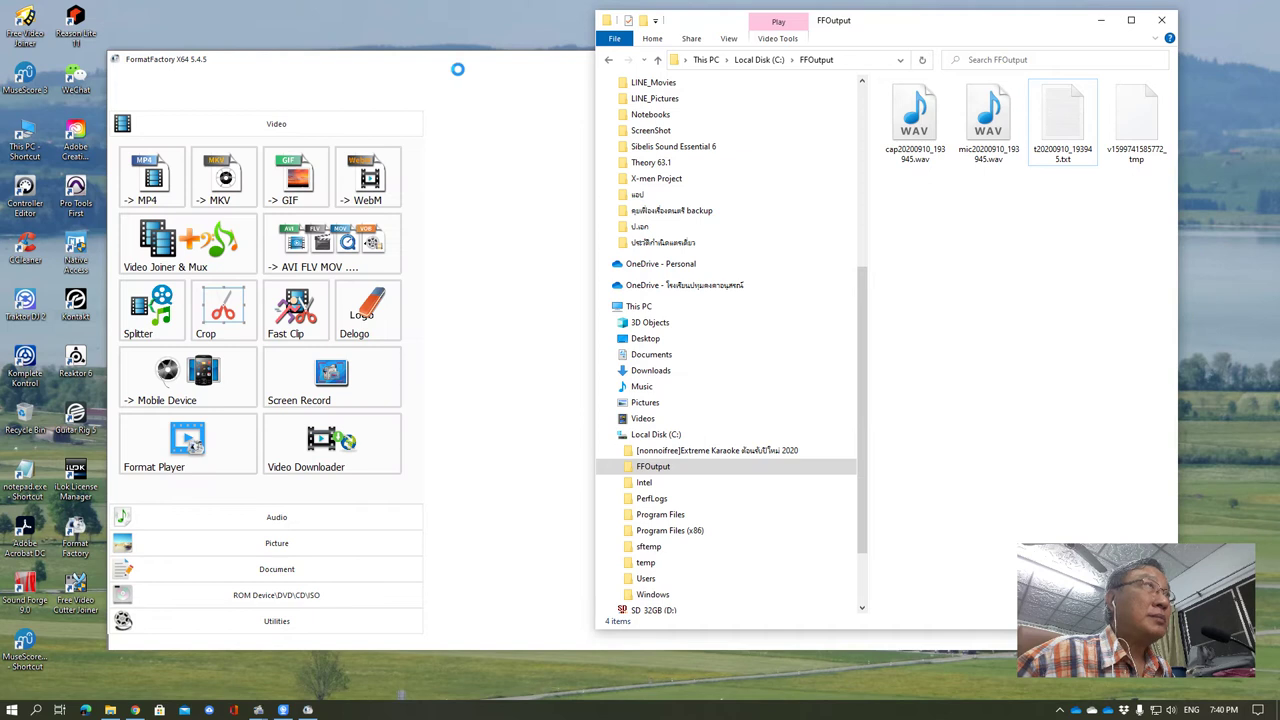
pyautogui.click(1101, 21)
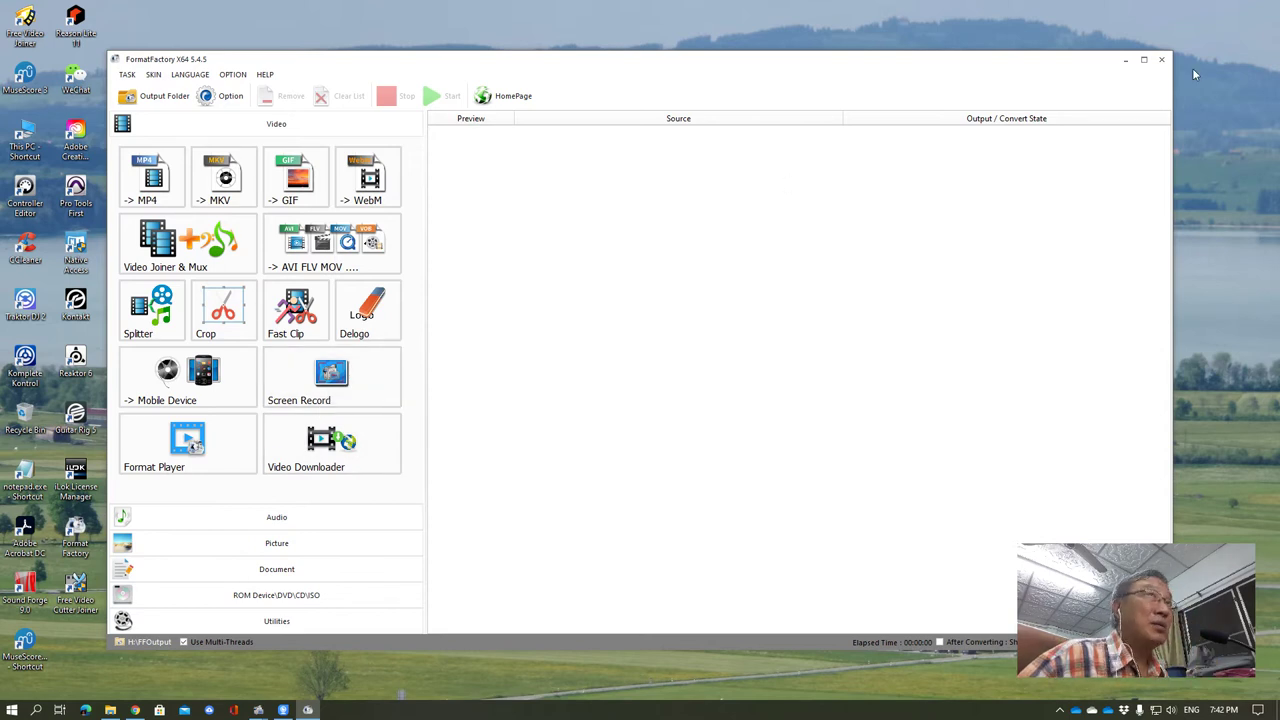
# - Minimize FormatFactory and bring the Screen Record window to the front from the taskbar
pyautogui.click(1125, 60)
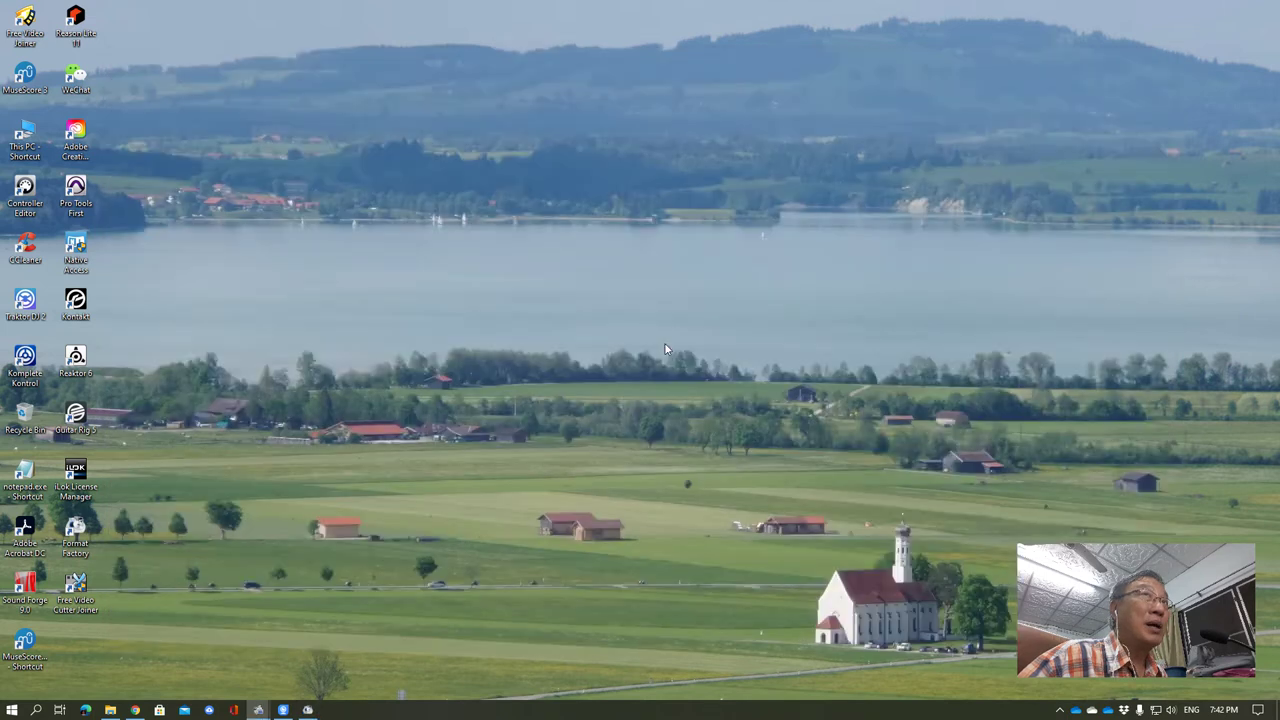
pyautogui.moveTo(258, 710)
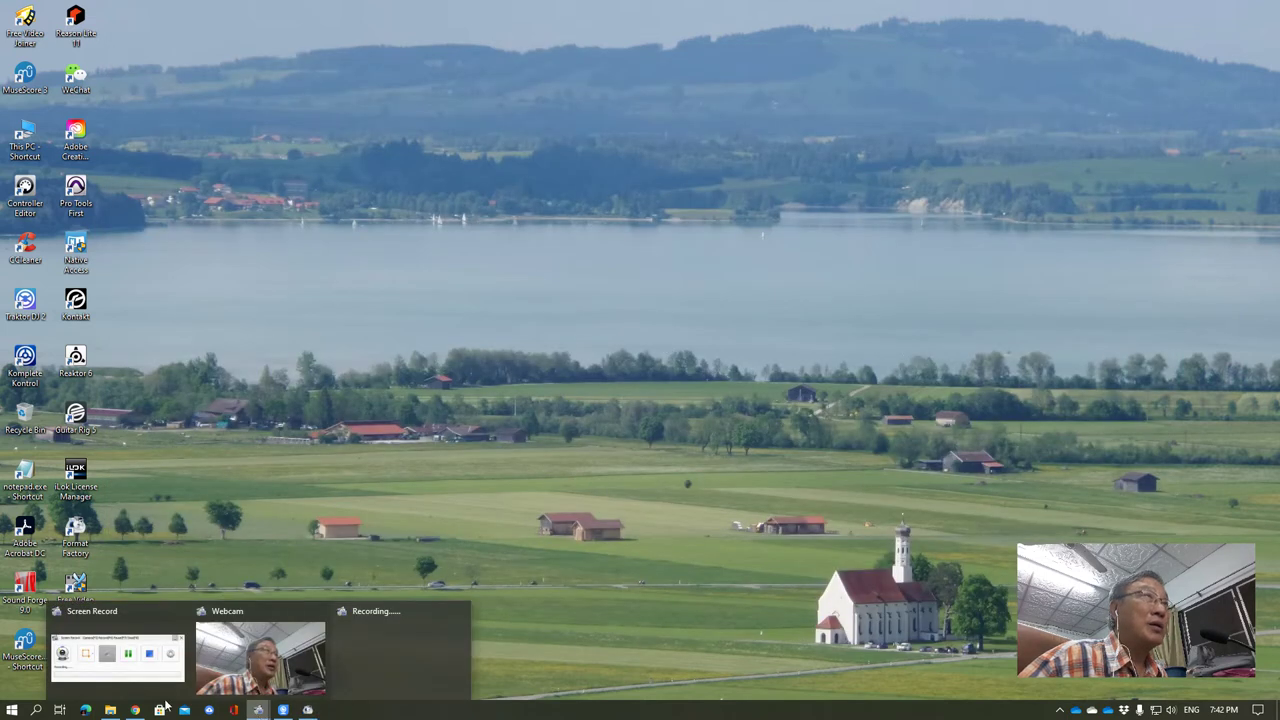
pyautogui.click(398, 650)
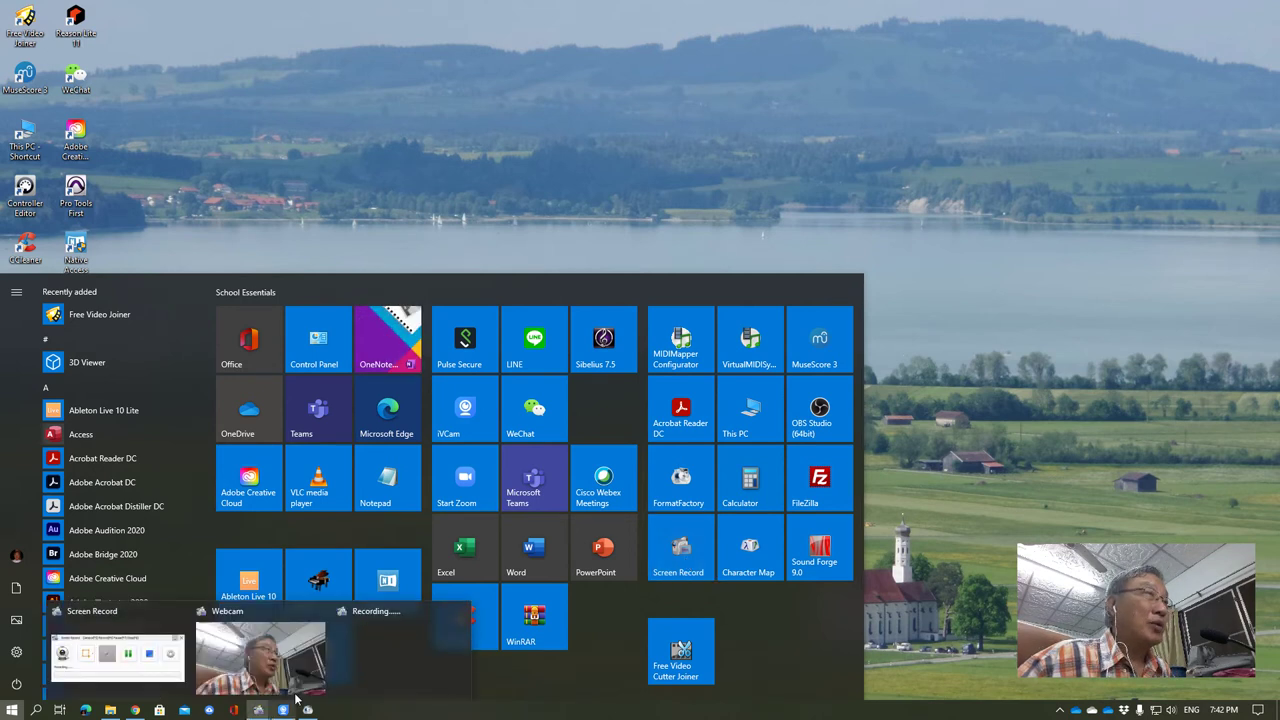
pyautogui.click(143, 670)
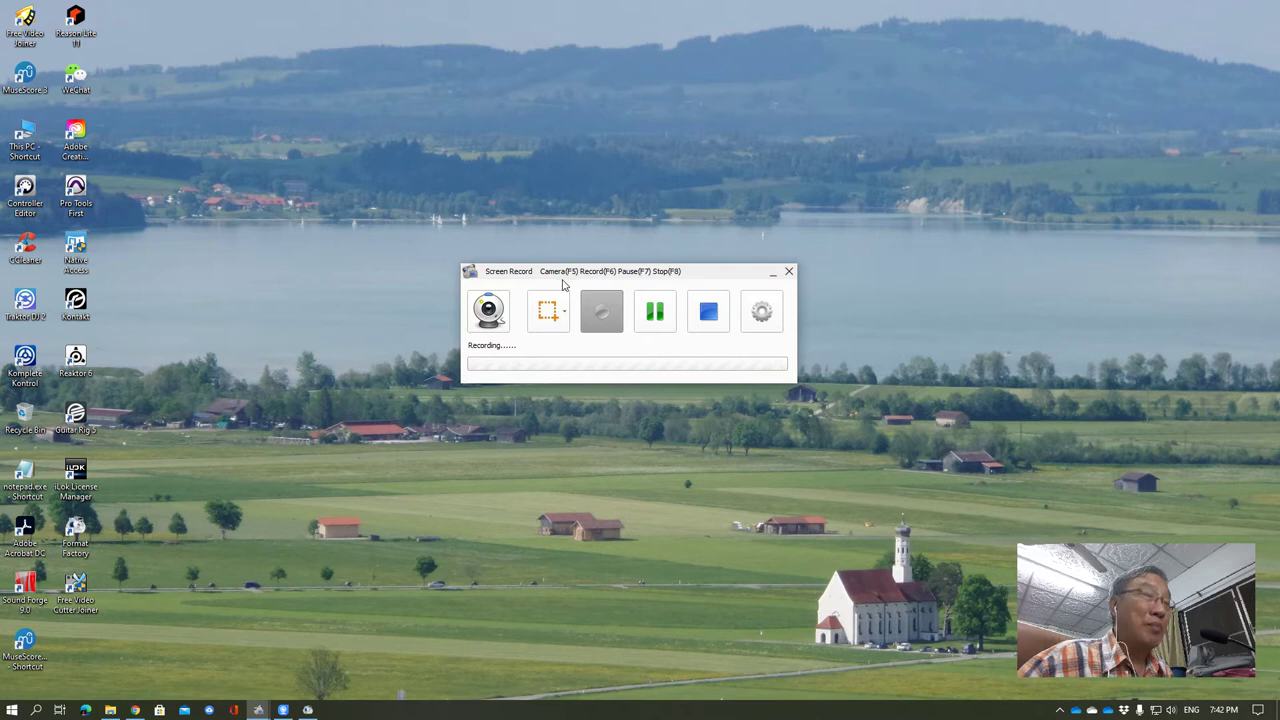
pyautogui.moveTo(1136, 610)
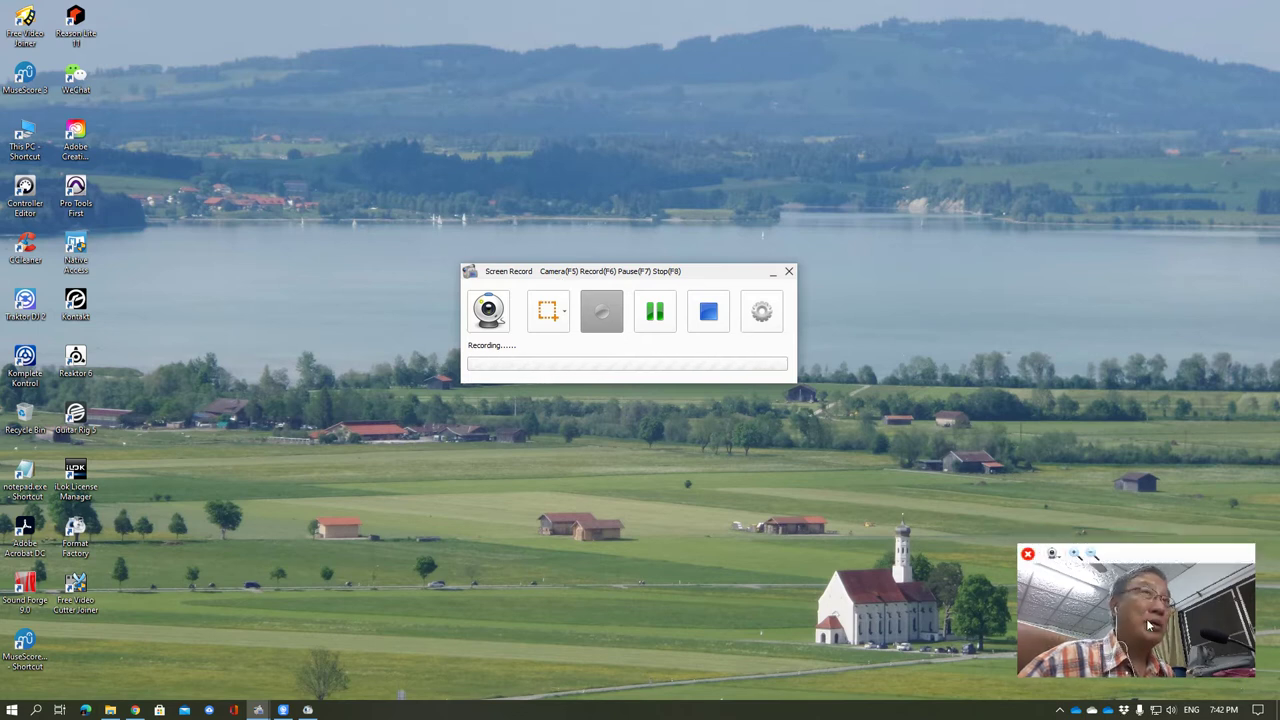
pyautogui.press('F5')
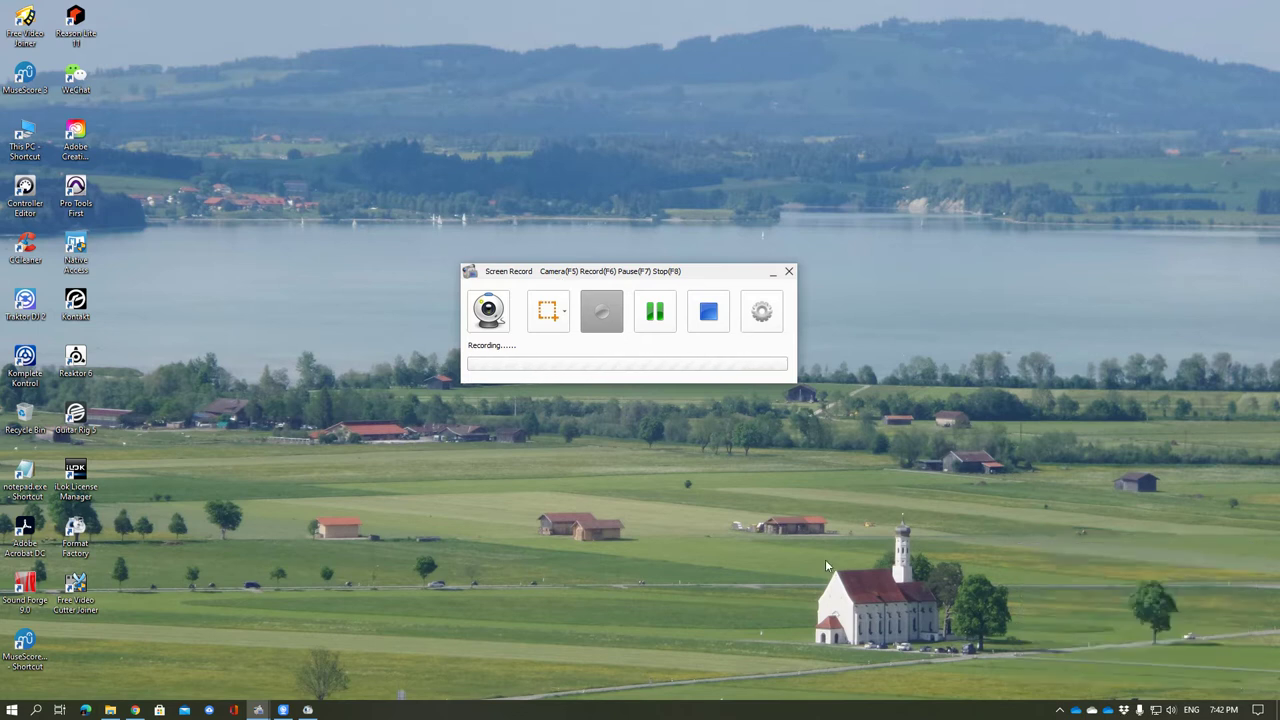
# - Minimize the Screen Record window, leaving the bare desktop
pyautogui.press('F5')
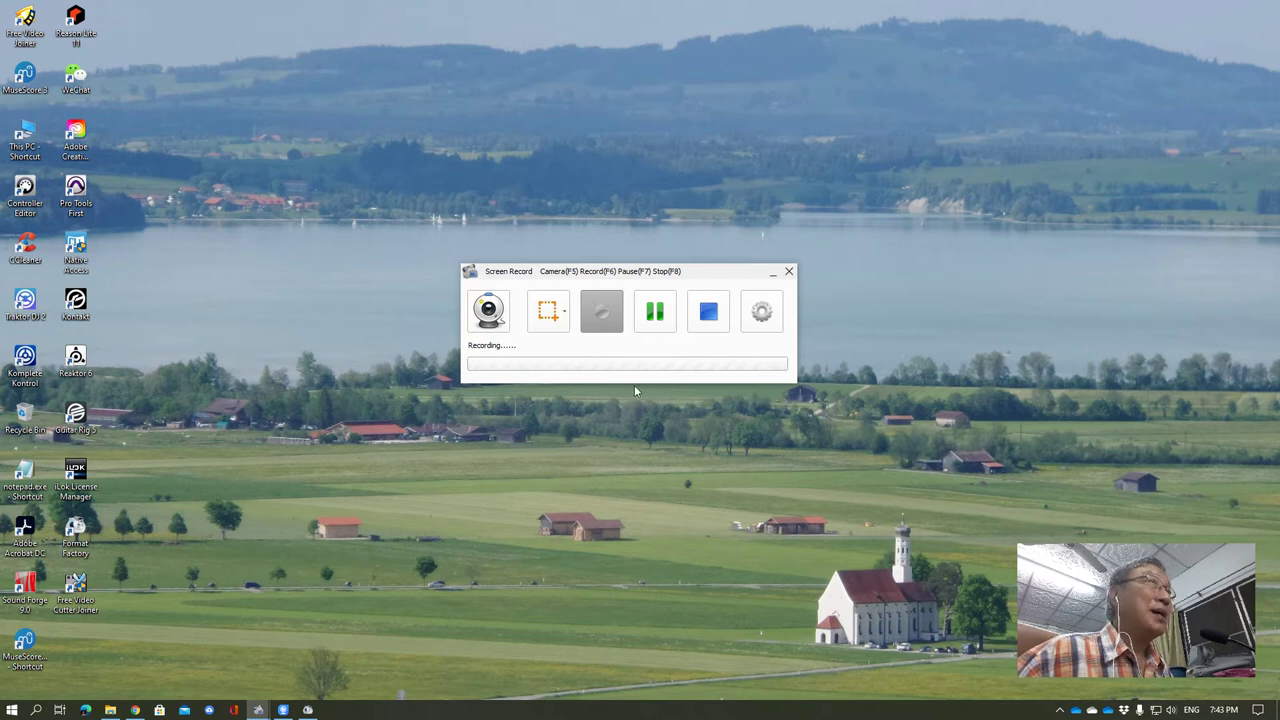
pyautogui.click(772, 271)
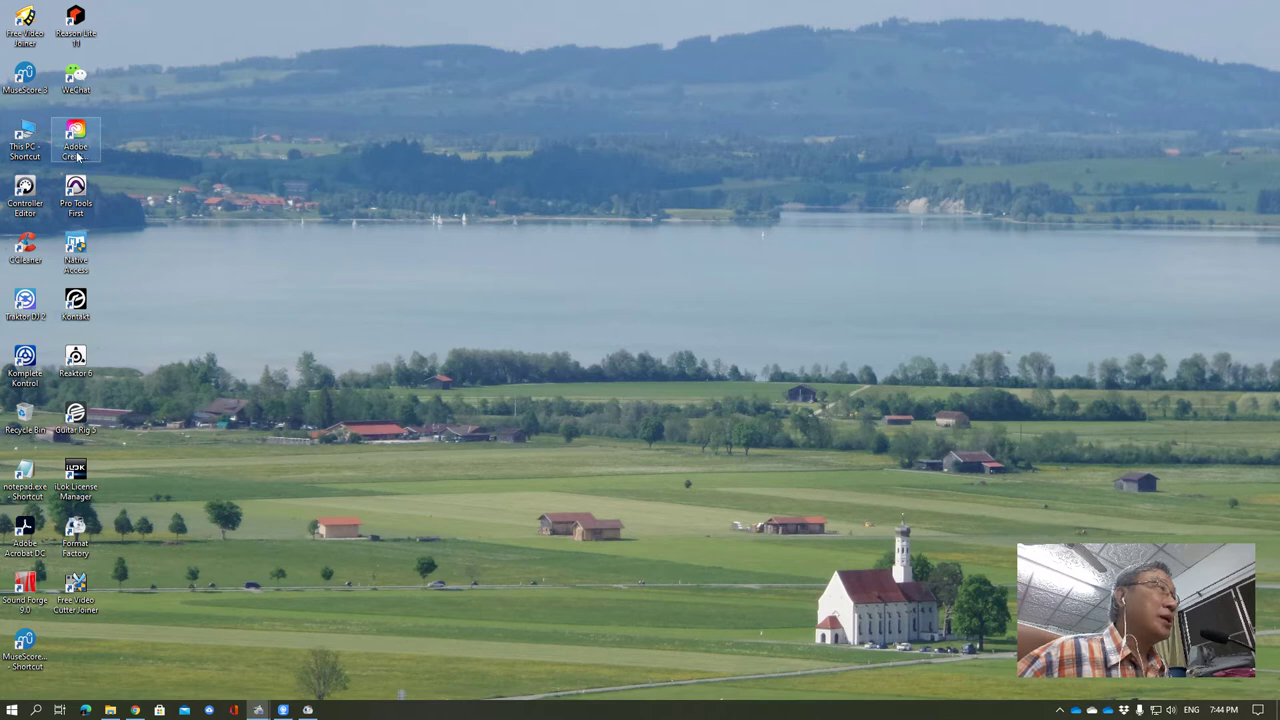
# - Launch Creative Cloud and browse the All apps list of installed Adobe applications
pyautogui.doubleClick(78, 157)
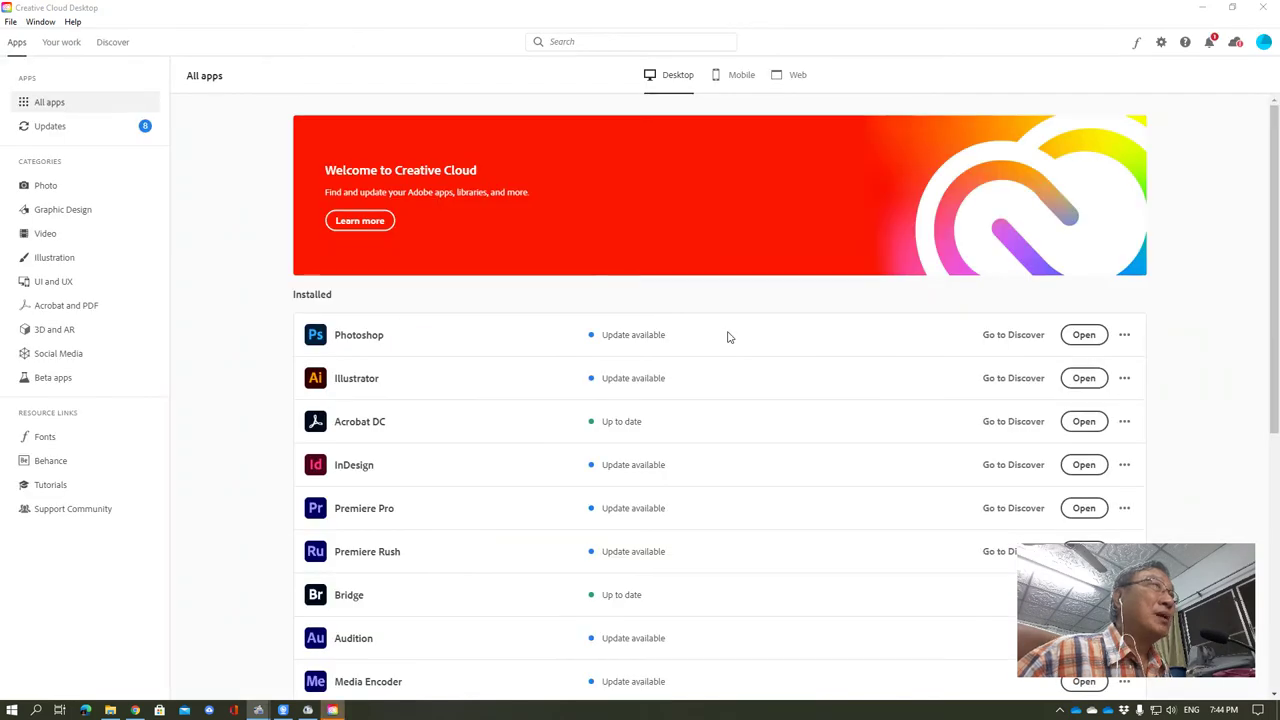
pyautogui.scroll(-1, 437, 453)
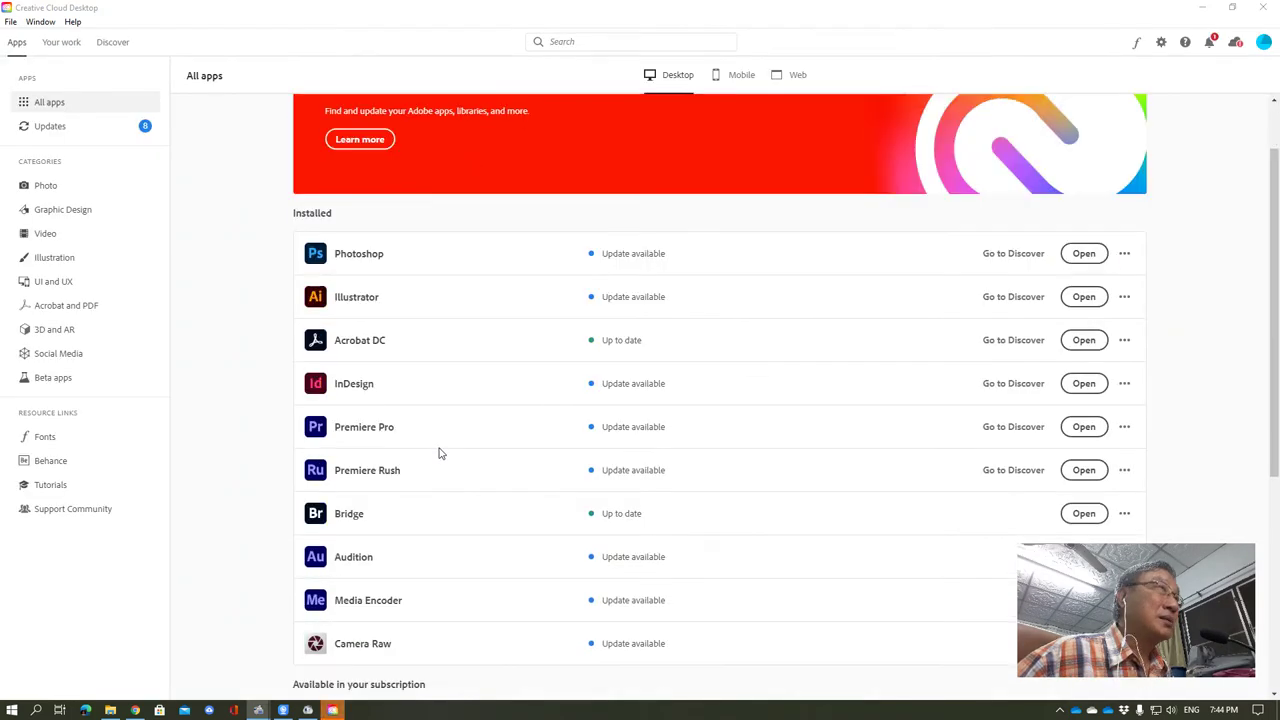
pyautogui.scroll(-2, 437, 451)
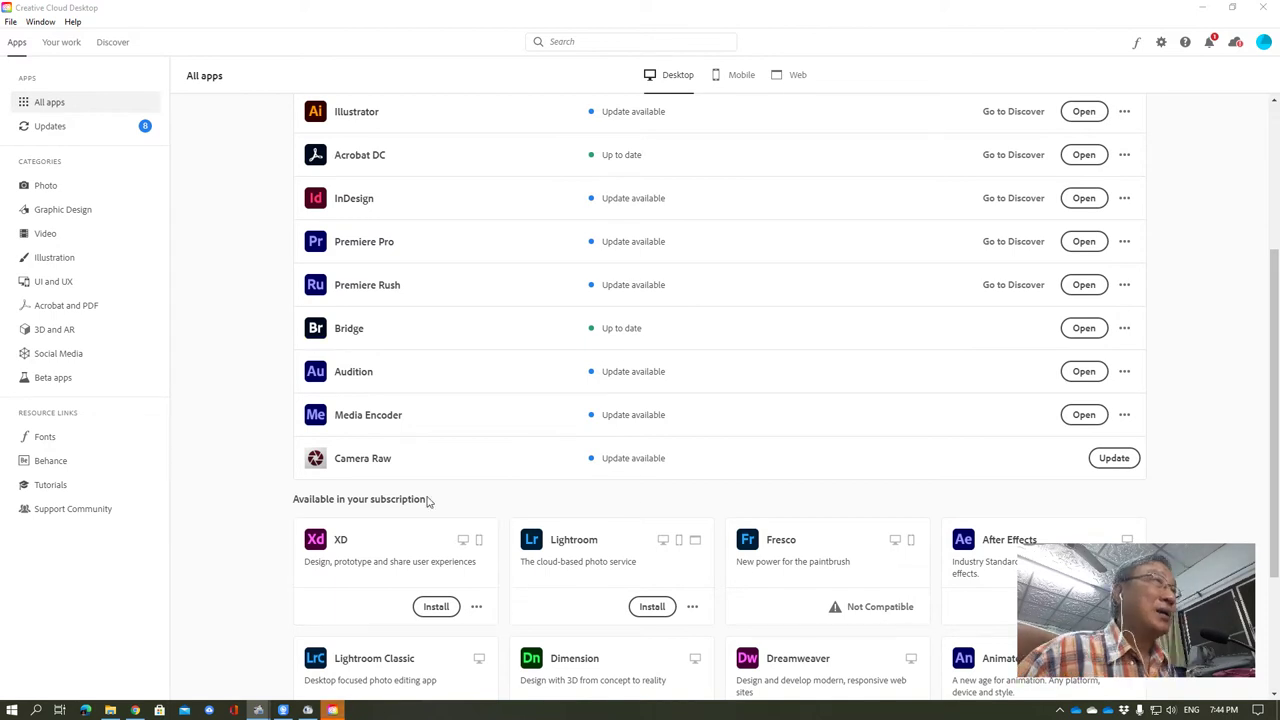
pyautogui.scroll(-1, 428, 500)
pyautogui.scroll(-1, 430, 502)
pyautogui.scroll(3, 431, 500)
pyautogui.scroll(2, 431, 500)
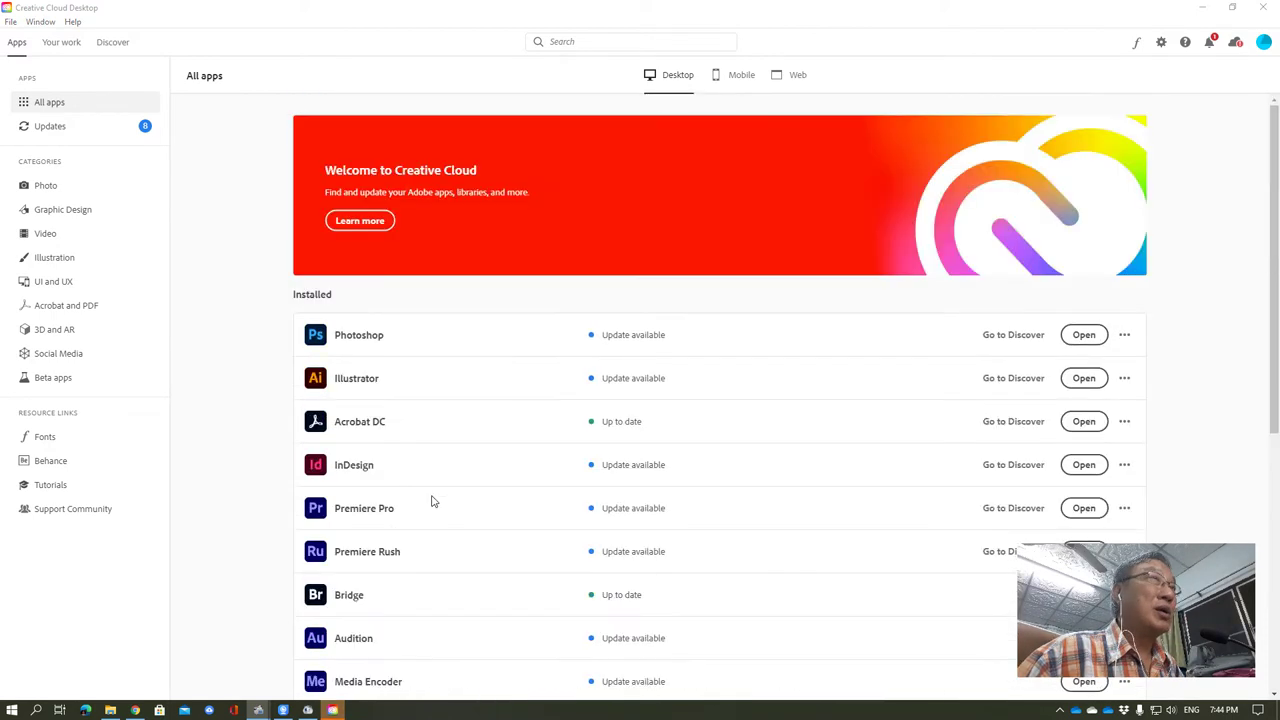
pyautogui.scroll(-2, 433, 500)
pyautogui.scroll(-1, 431, 500)
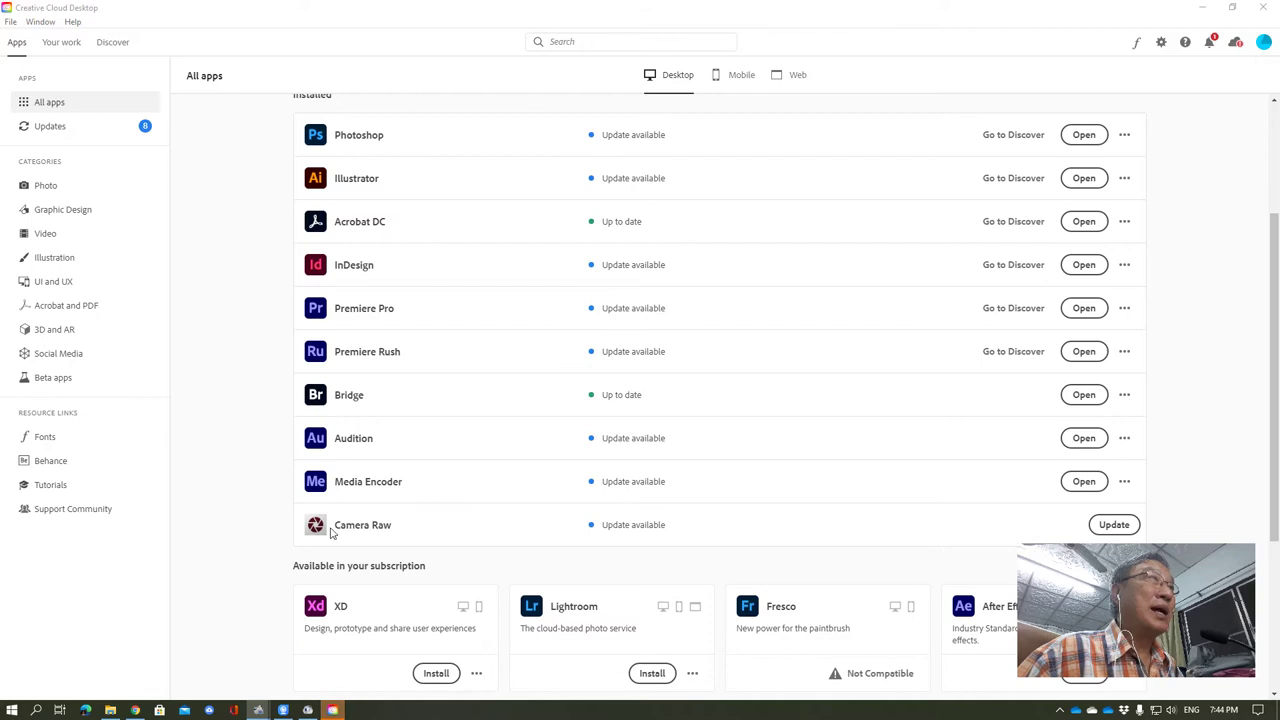
pyautogui.scroll(1, 370, 500)
pyautogui.scroll(2, 371, 500)
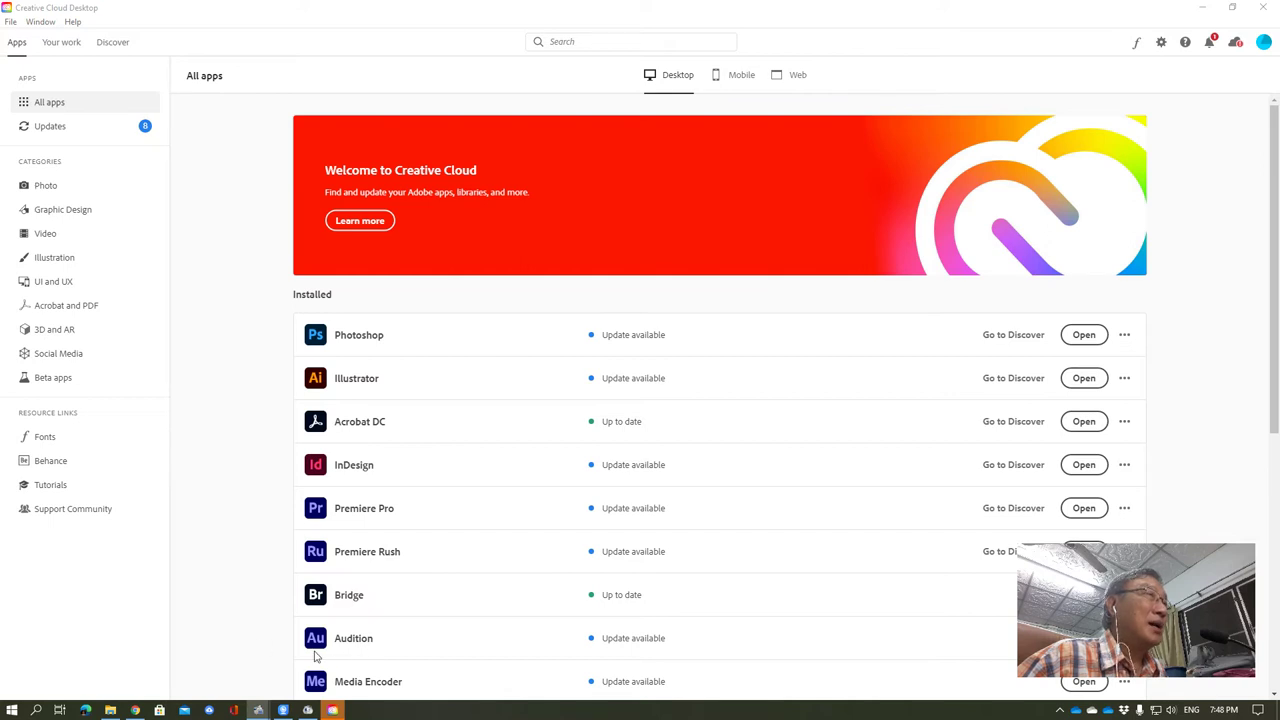
pyautogui.scroll(-2, 296, 660)
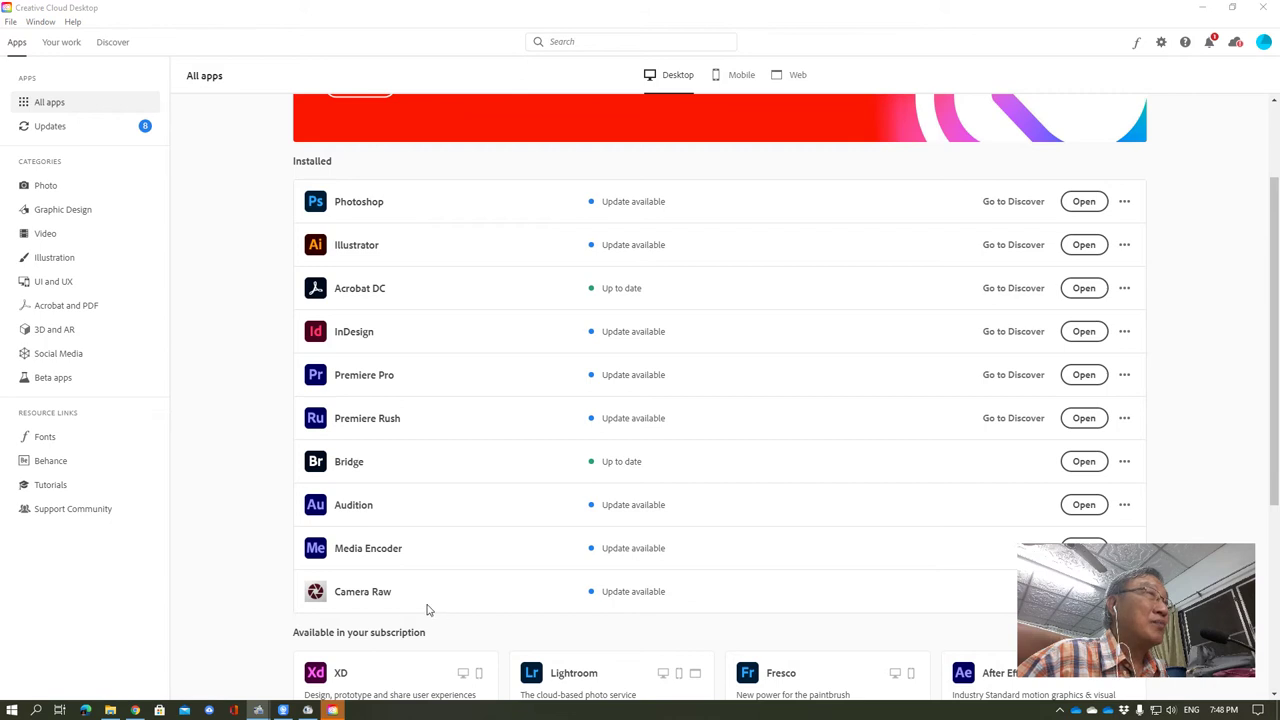
pyautogui.scroll(-1, 410, 615)
pyautogui.scroll(-2, 412, 612)
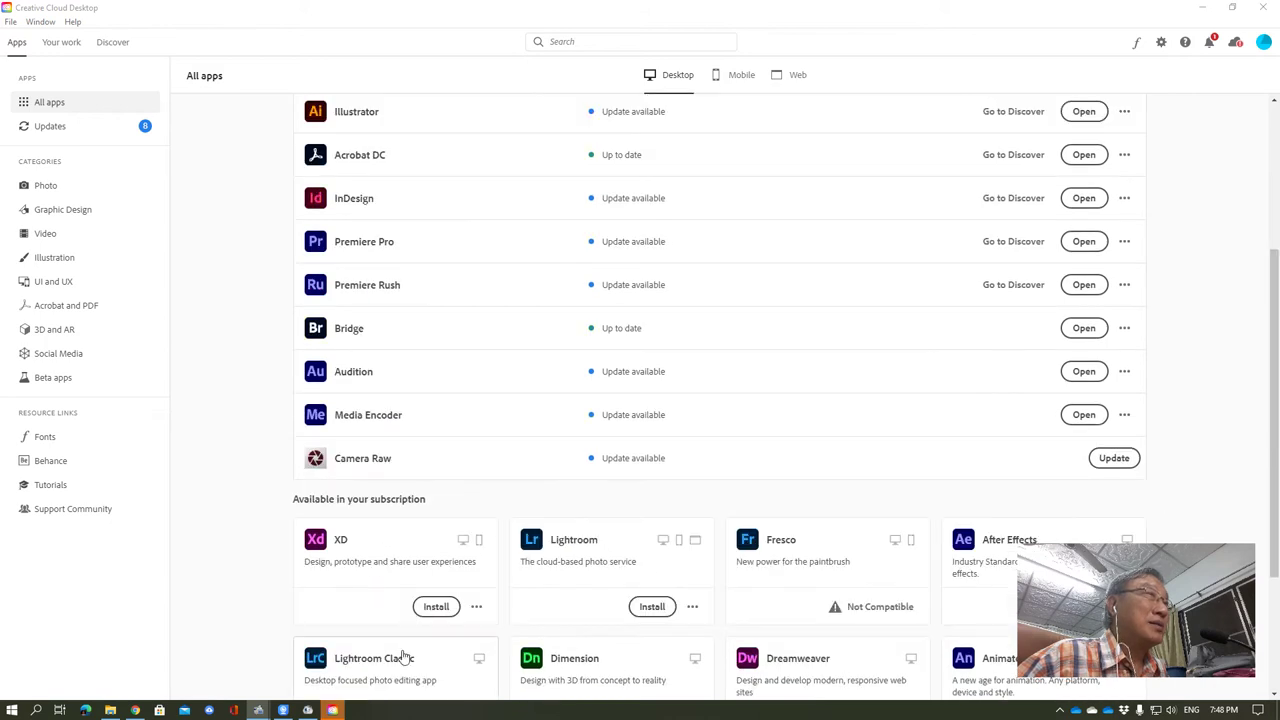
pyautogui.scroll(-1, 408, 655)
pyautogui.scroll(-2, 409, 650)
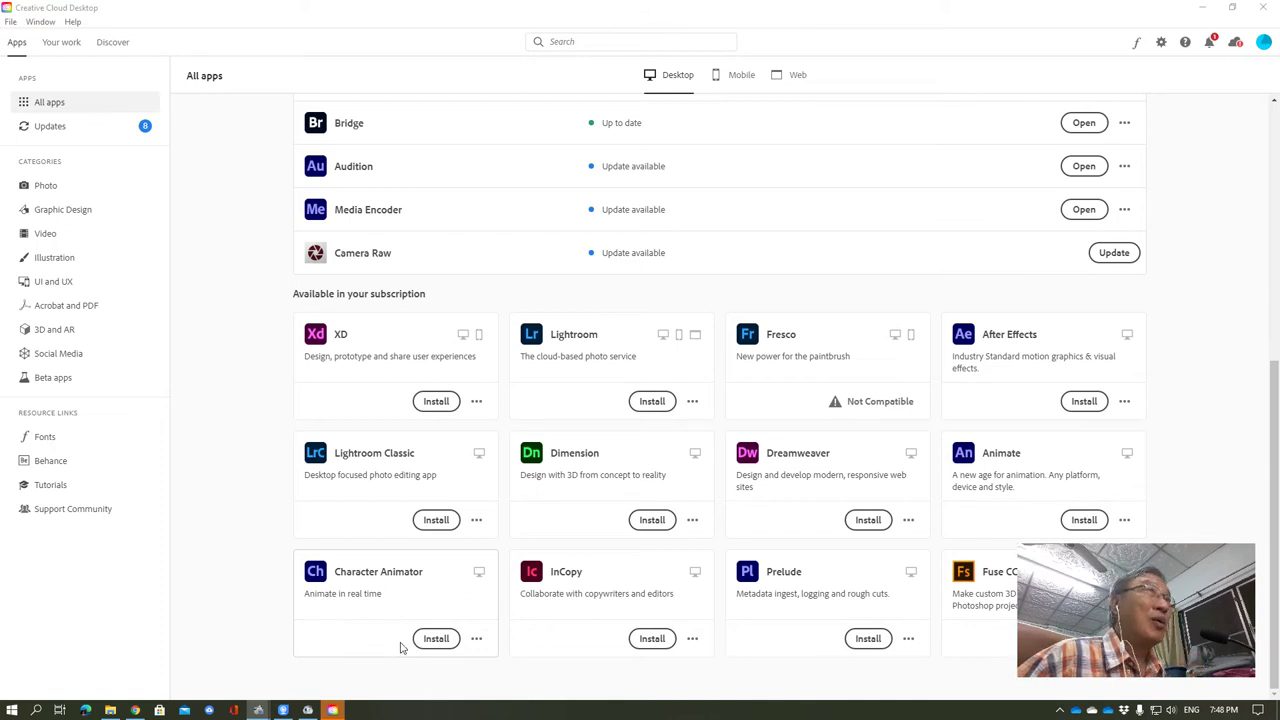
pyautogui.scroll(1, 401, 648)
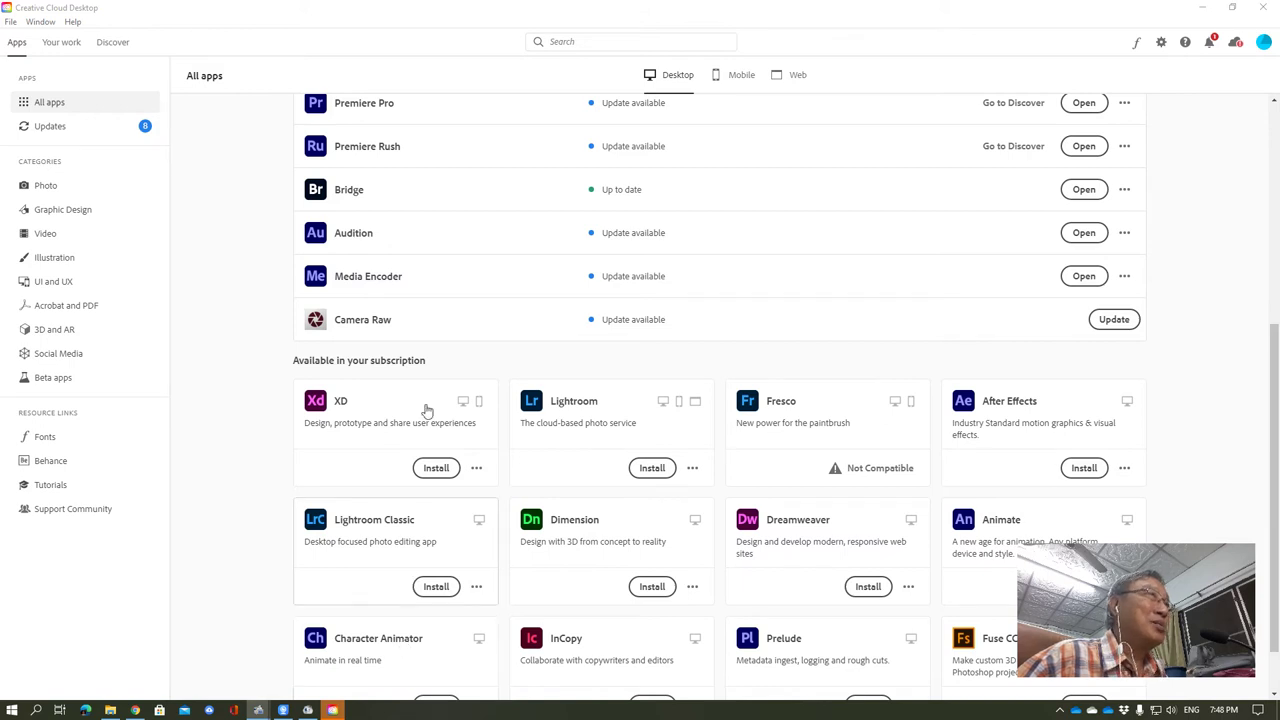
pyautogui.scroll(2, 284, 422)
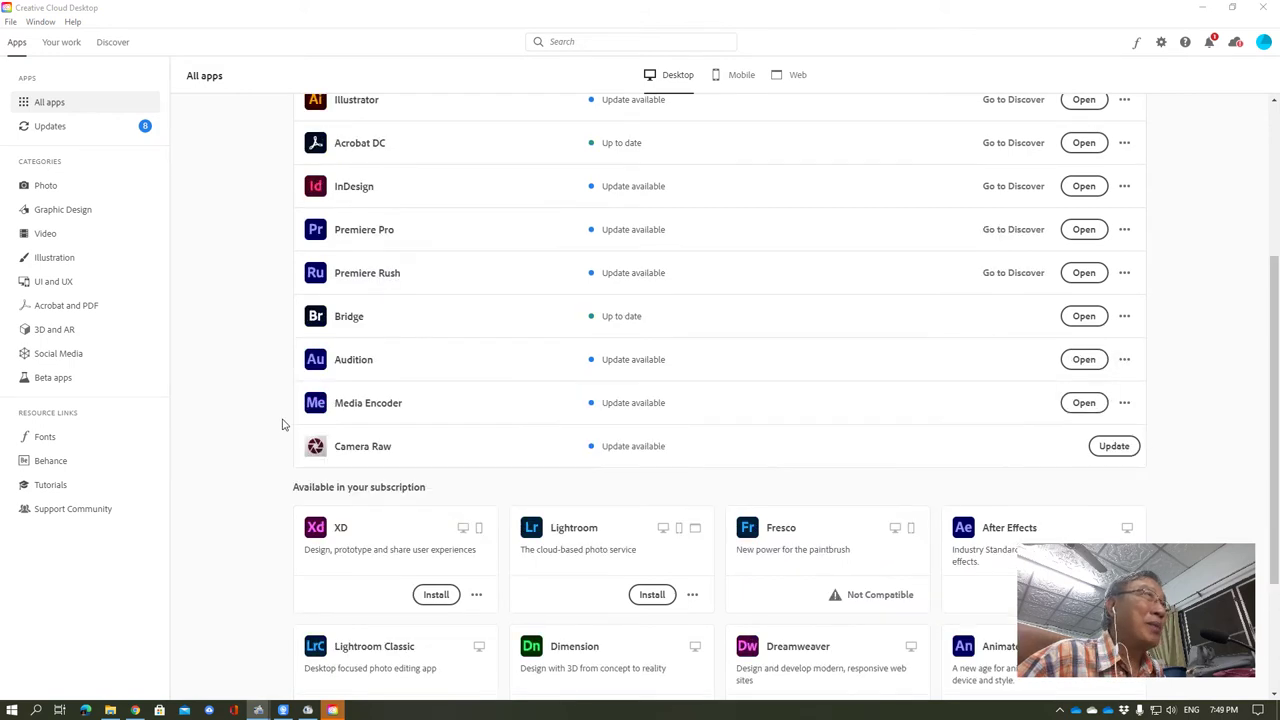
pyautogui.scroll(3, 284, 422)
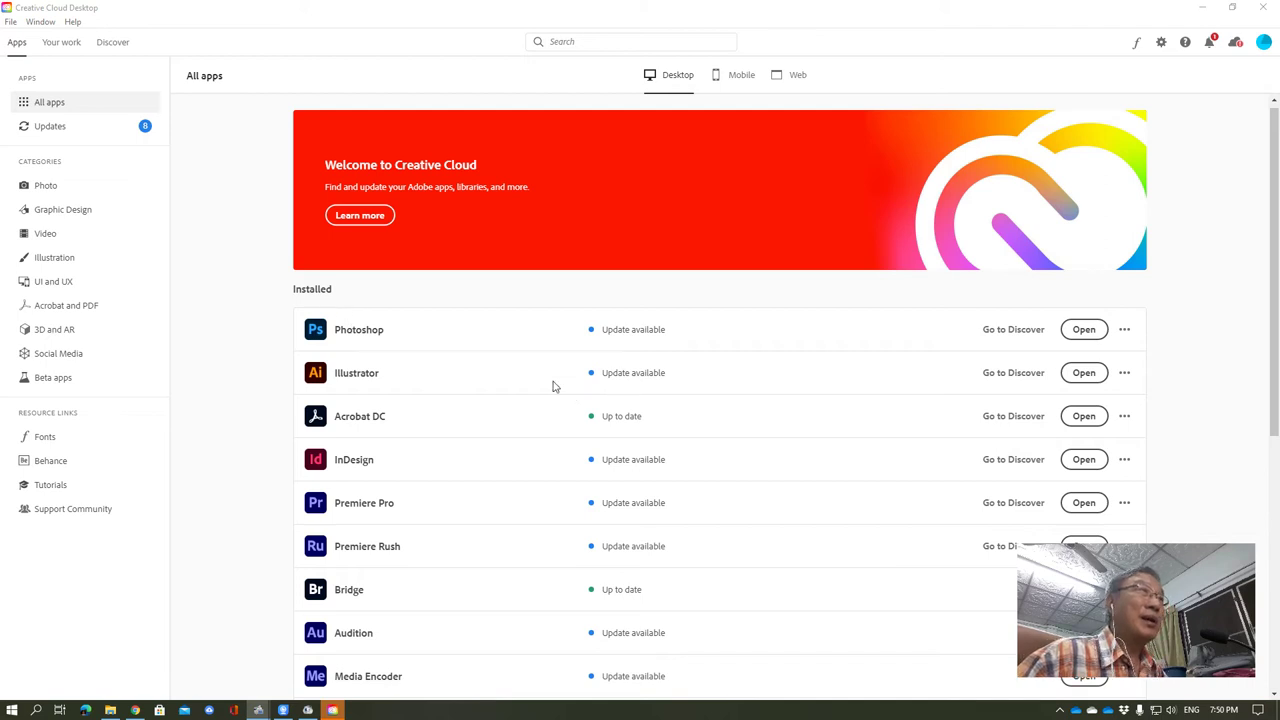
# - Launch Illustrator from Creative Cloud's installed apps and minimize Creative Cloud
pyautogui.click(1087, 378)
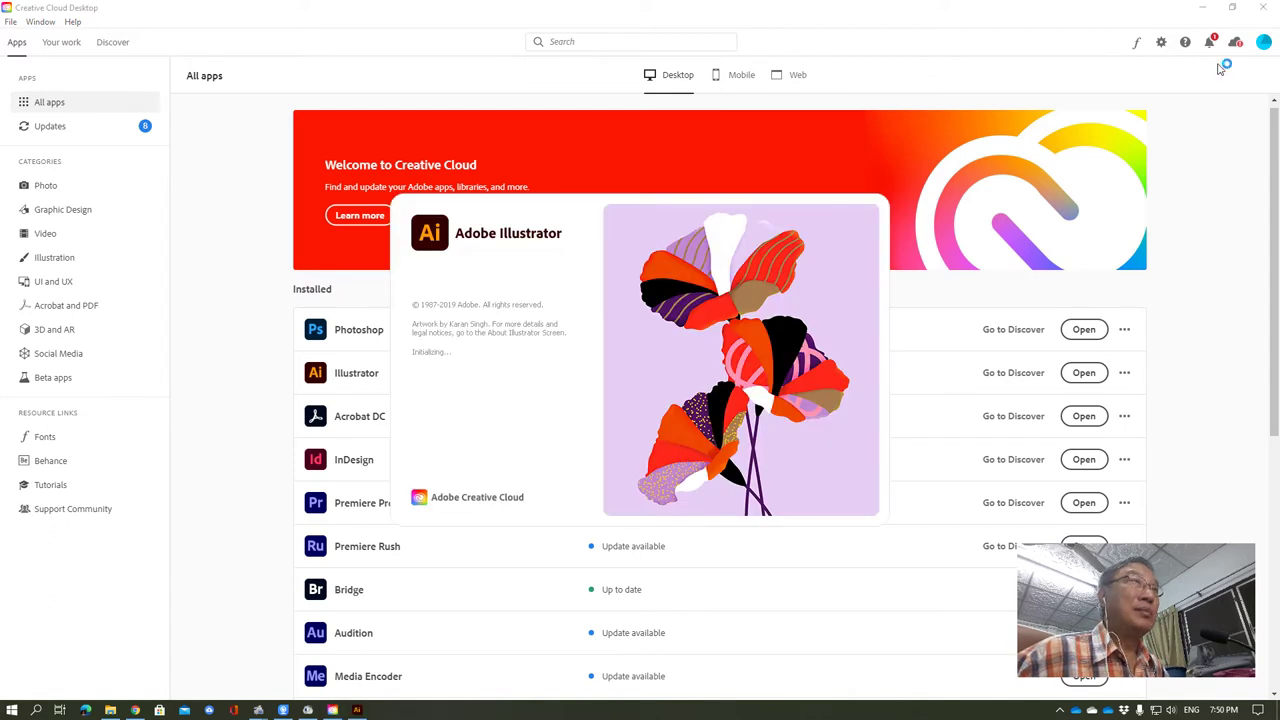
pyautogui.click(1204, 8)
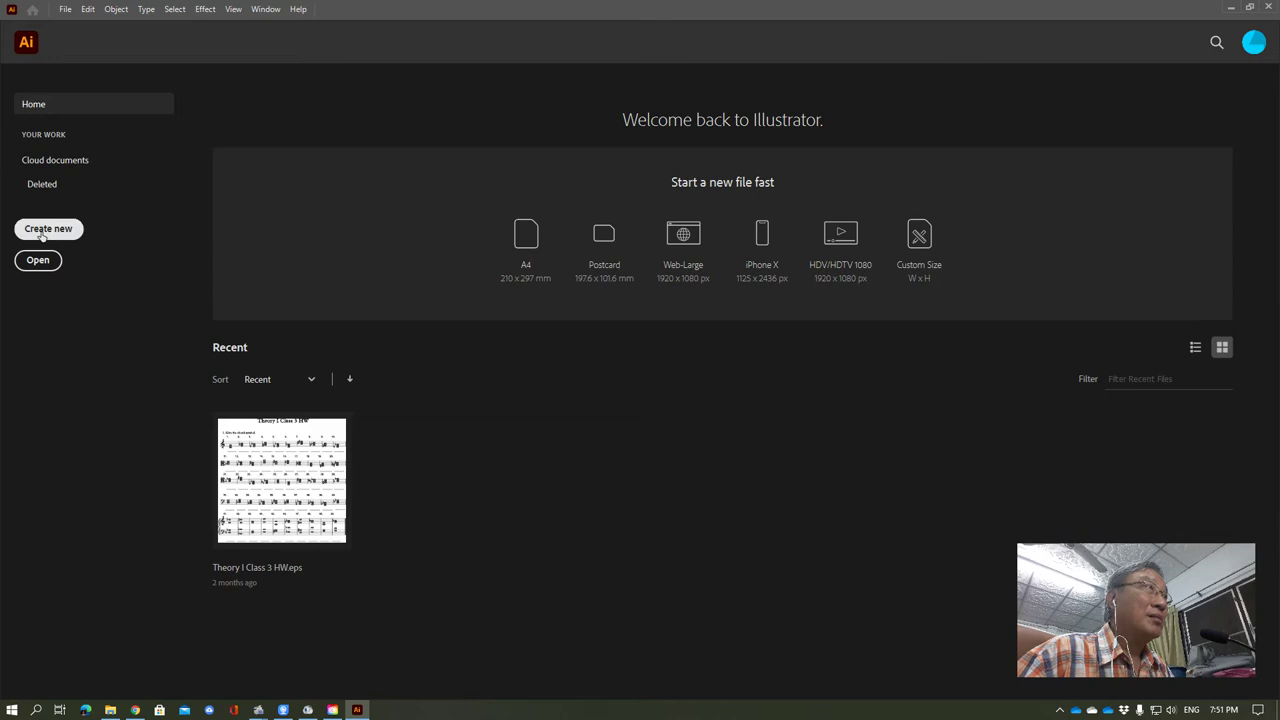
# - Start a new document named Classroom, leaving its units at Points
pyautogui.click(44, 237)
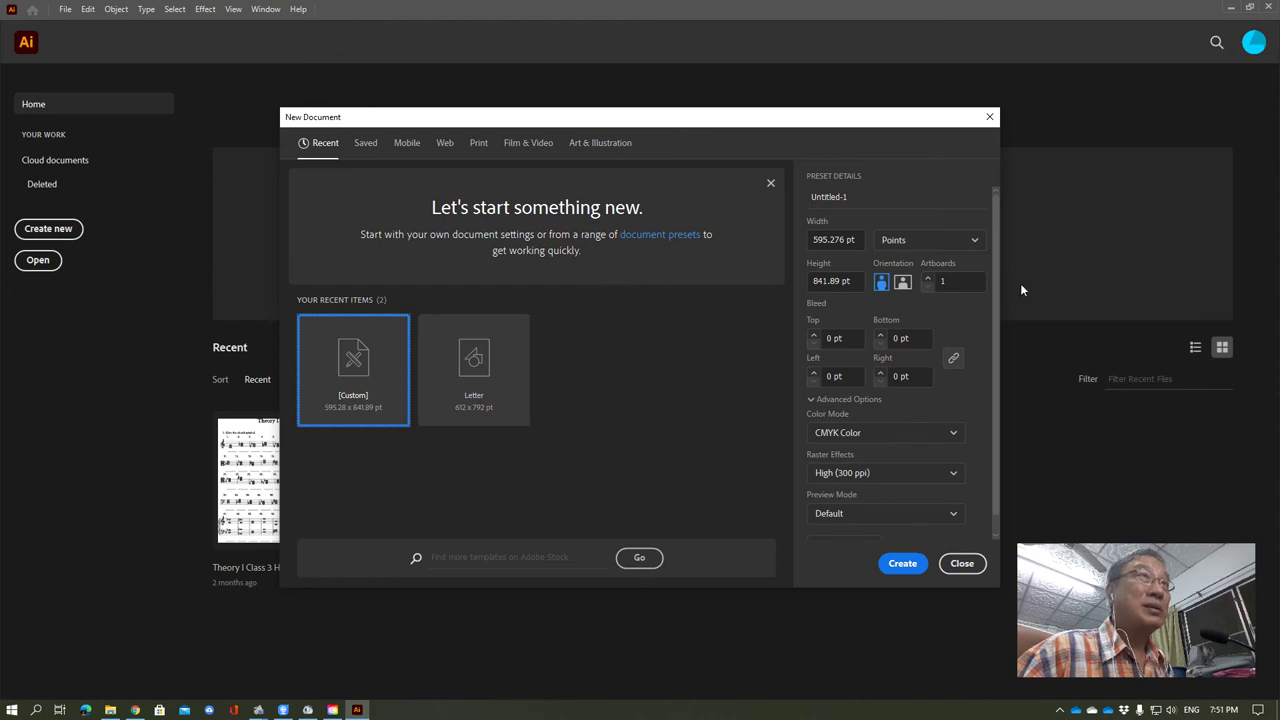
pyautogui.click(866, 204)
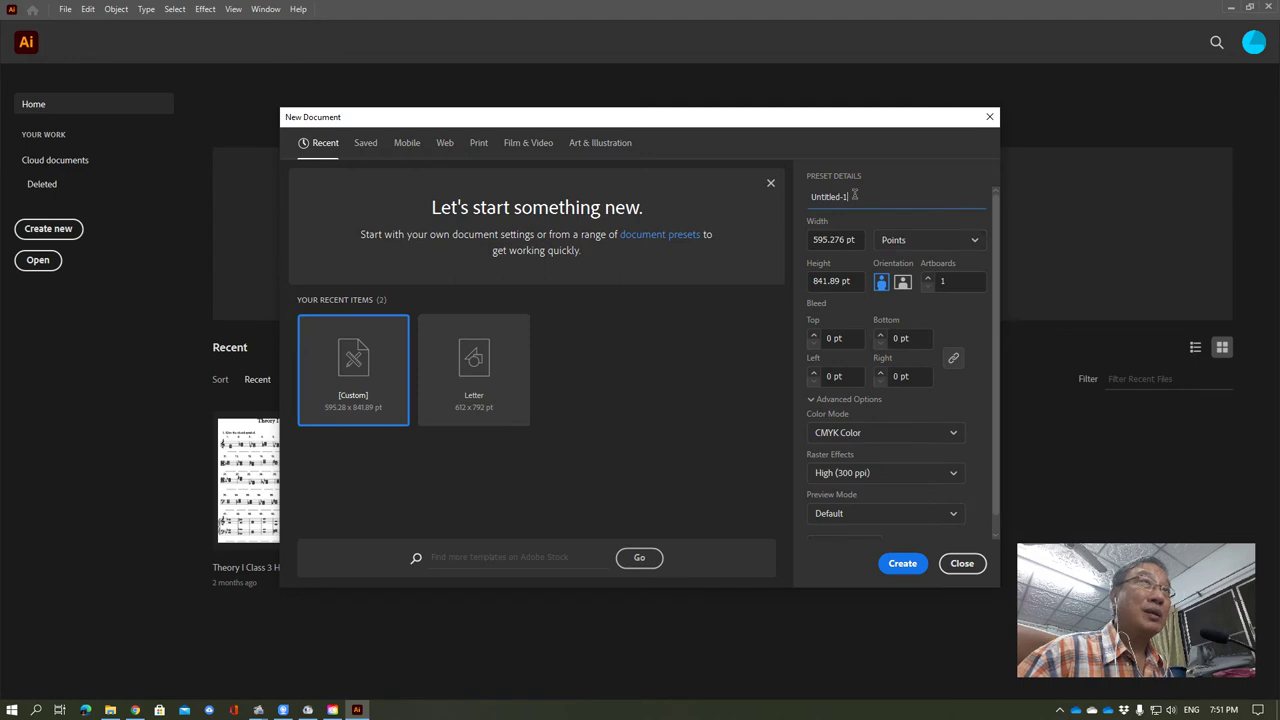
pyautogui.press('BackSpace')
pyautogui.press('BackSpace')
pyautogui.press('BackSpace')
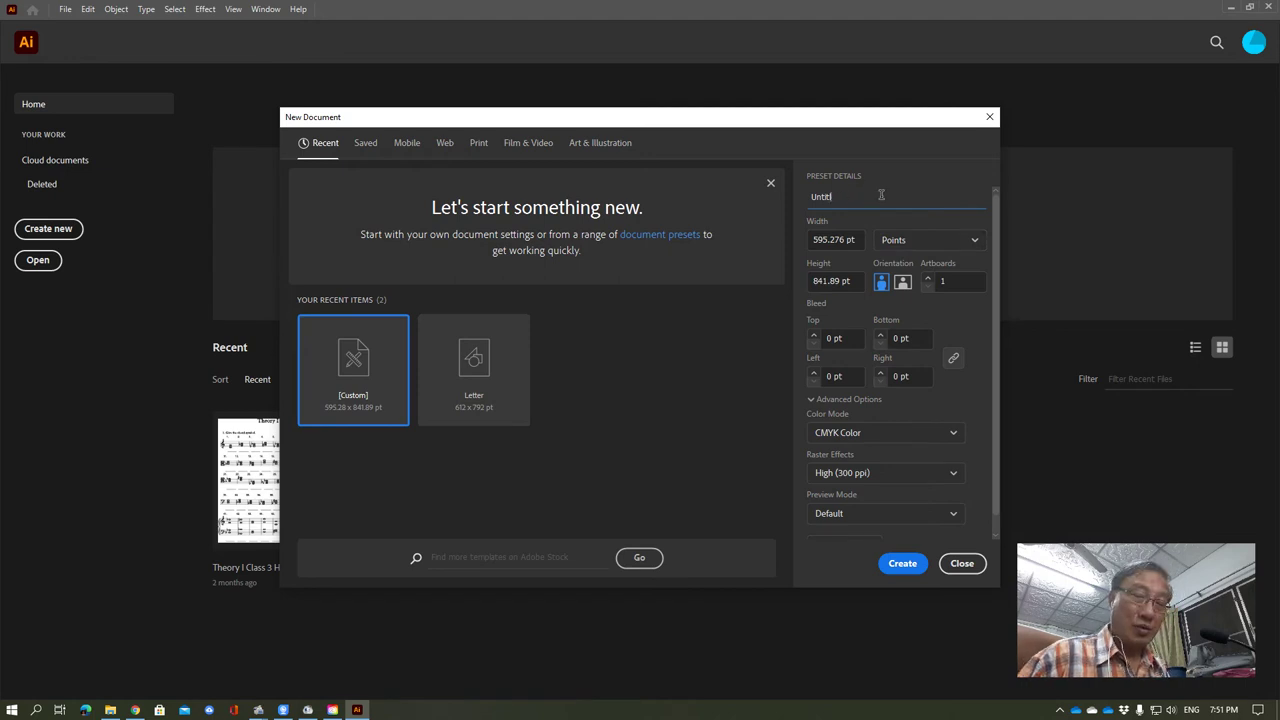
pyautogui.press('BackSpace')
pyautogui.press('BackSpace')
pyautogui.press('BackSpace')
pyautogui.press('BackSpace')
pyautogui.press('BackSpace')
pyautogui.press('BackSpace')
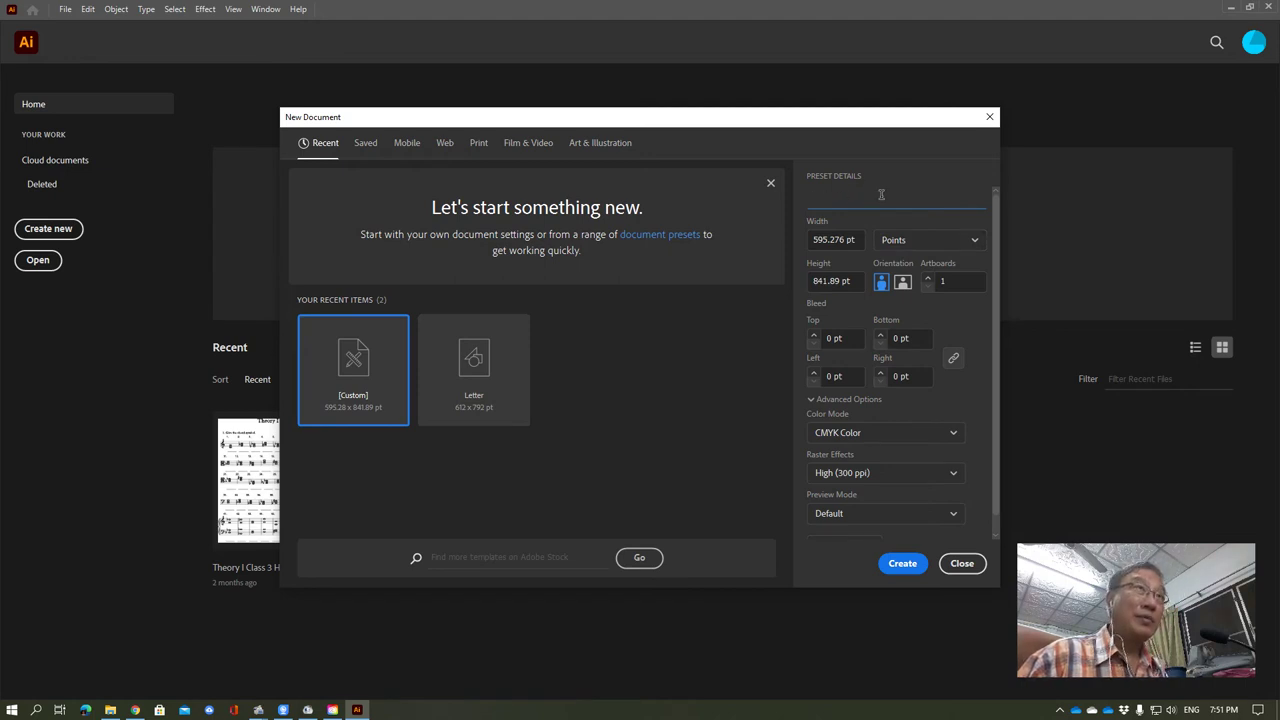
pyautogui.write('Class')
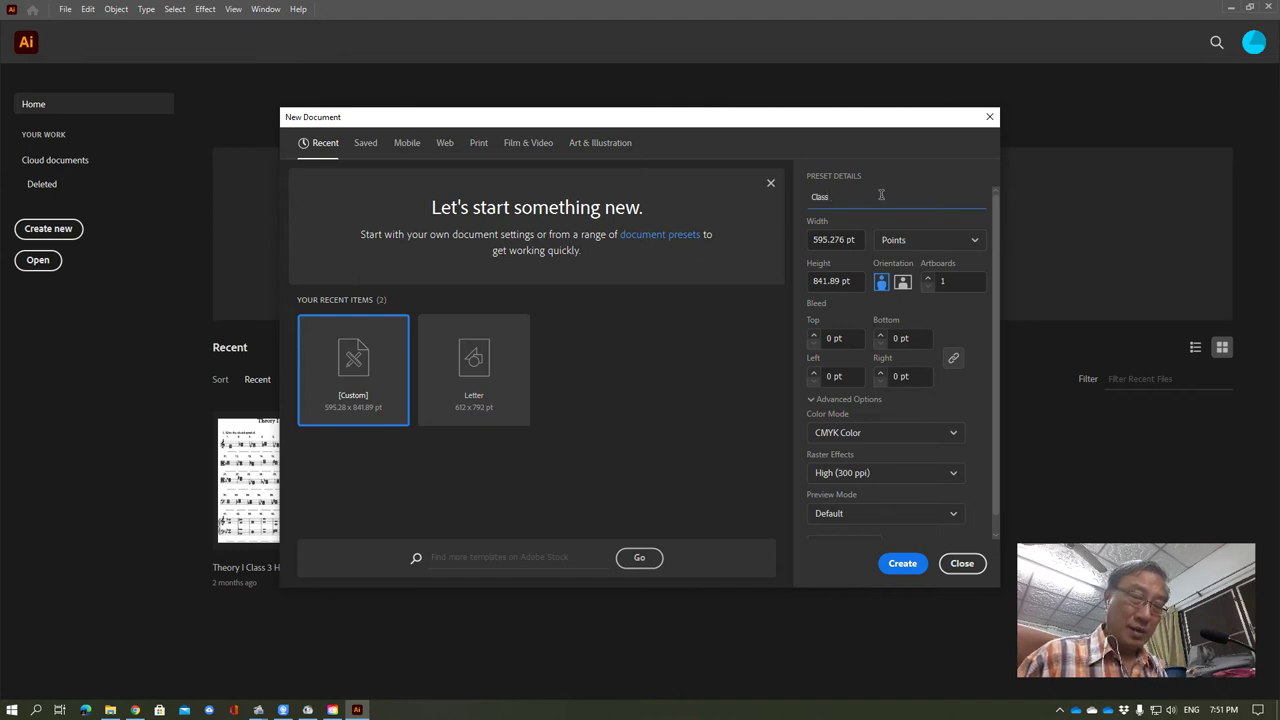
pyautogui.write('room')
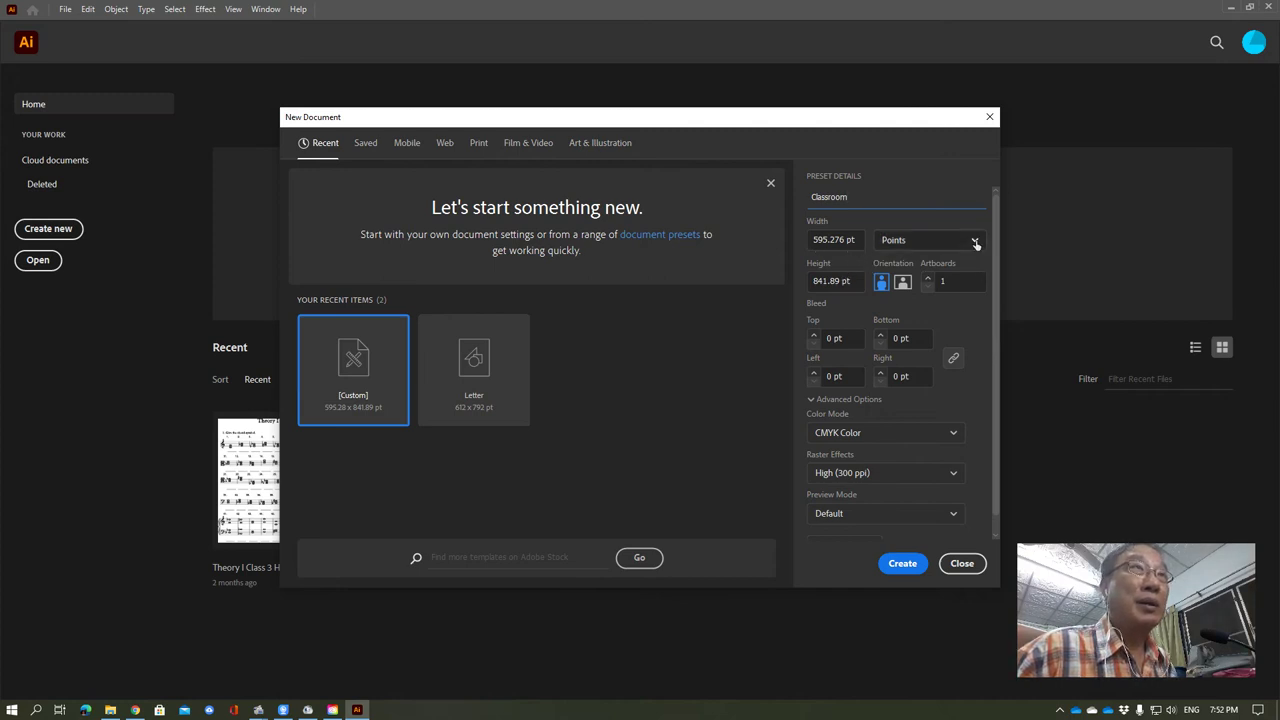
pyautogui.click(975, 241)
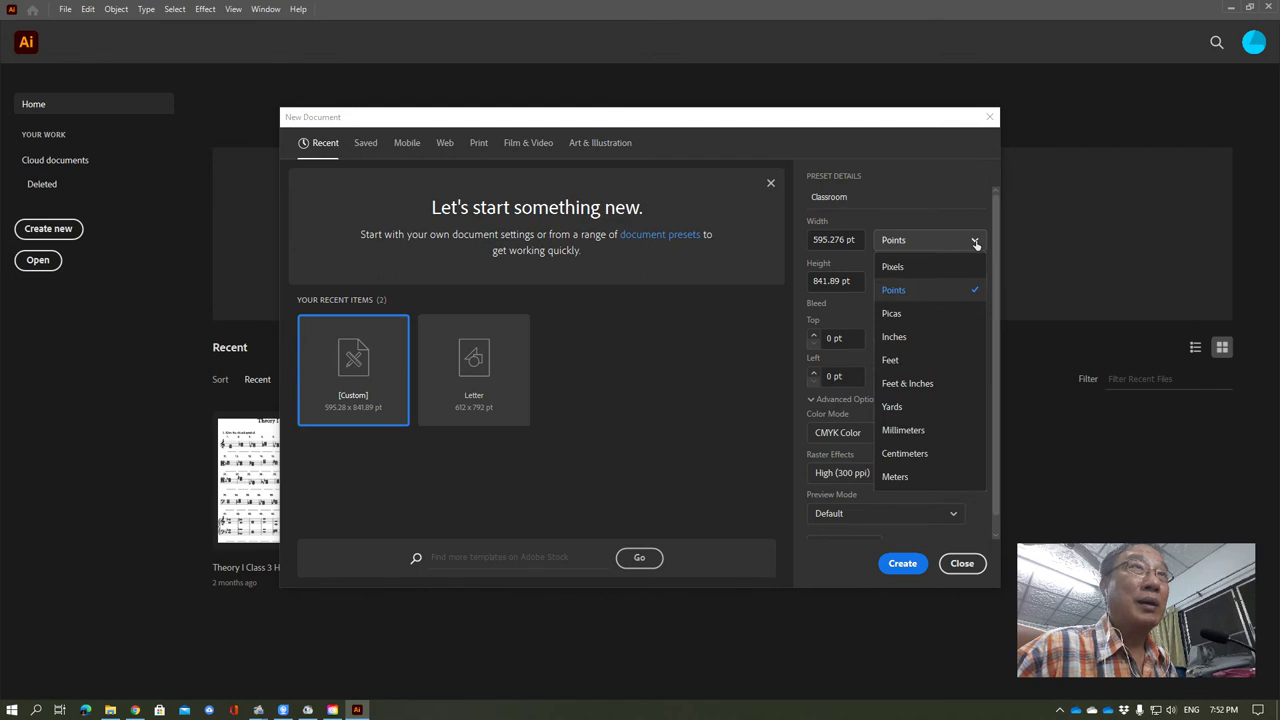
pyautogui.click(975, 242)
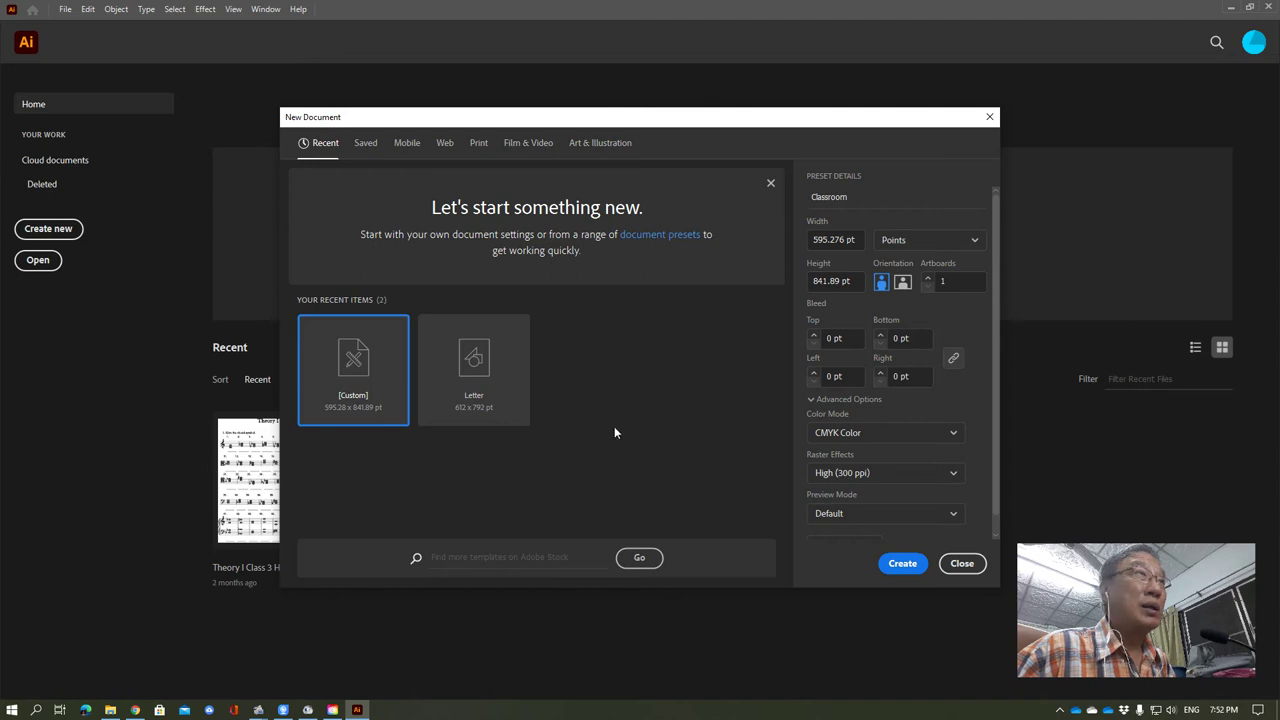
# - Try the Letter preset, then expand View All Presets on the Mobile tab
pyautogui.click(436, 384)
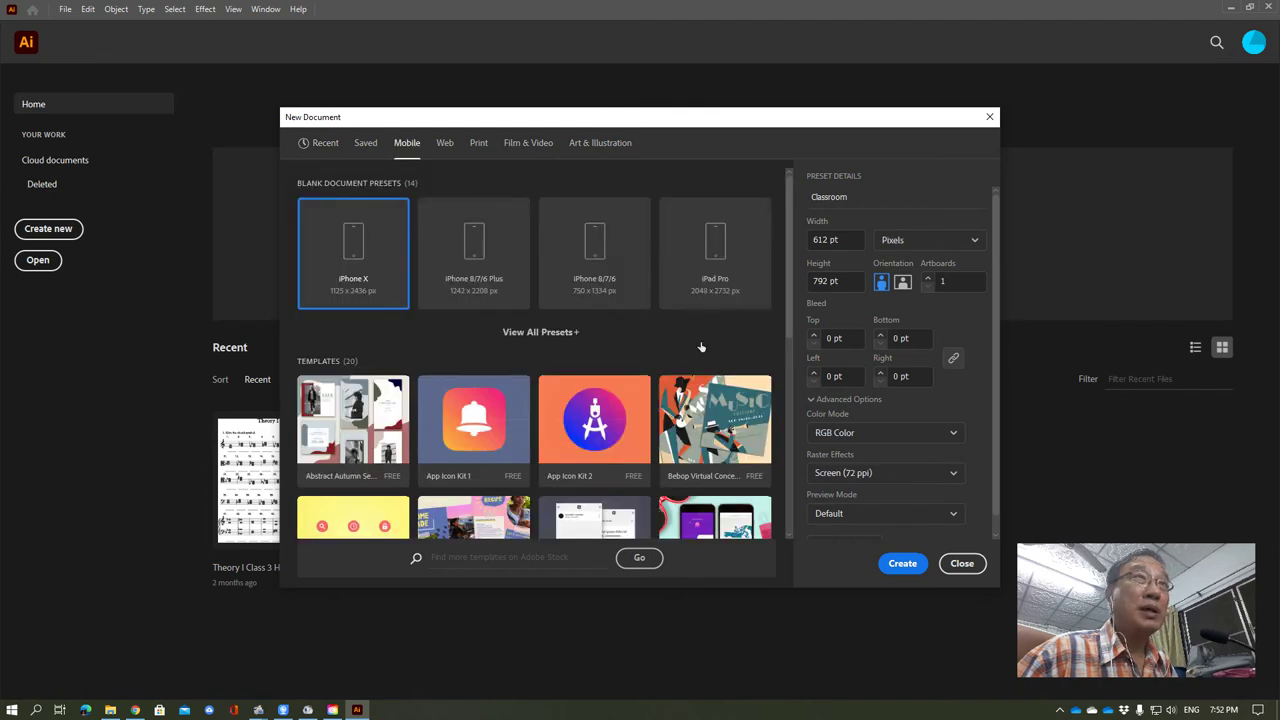
pyautogui.scroll(-3, 535, 435)
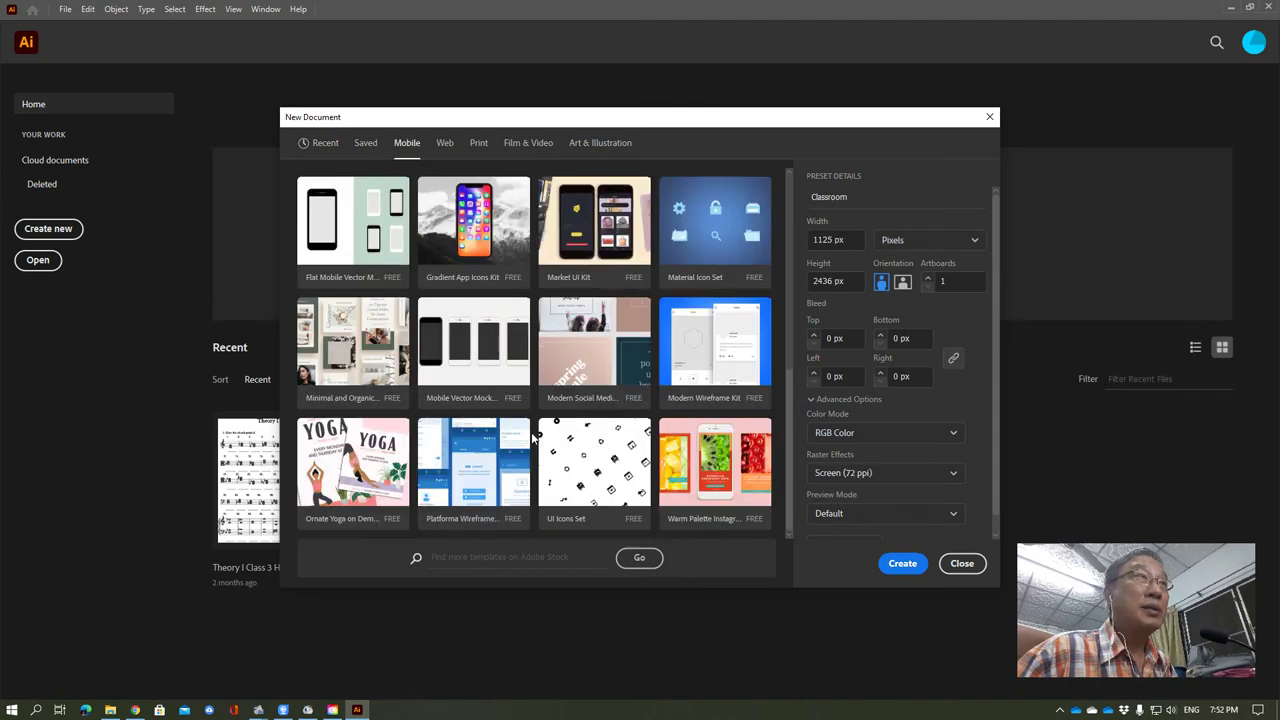
pyautogui.scroll(3, 538, 428)
pyautogui.scroll(3, 538, 428)
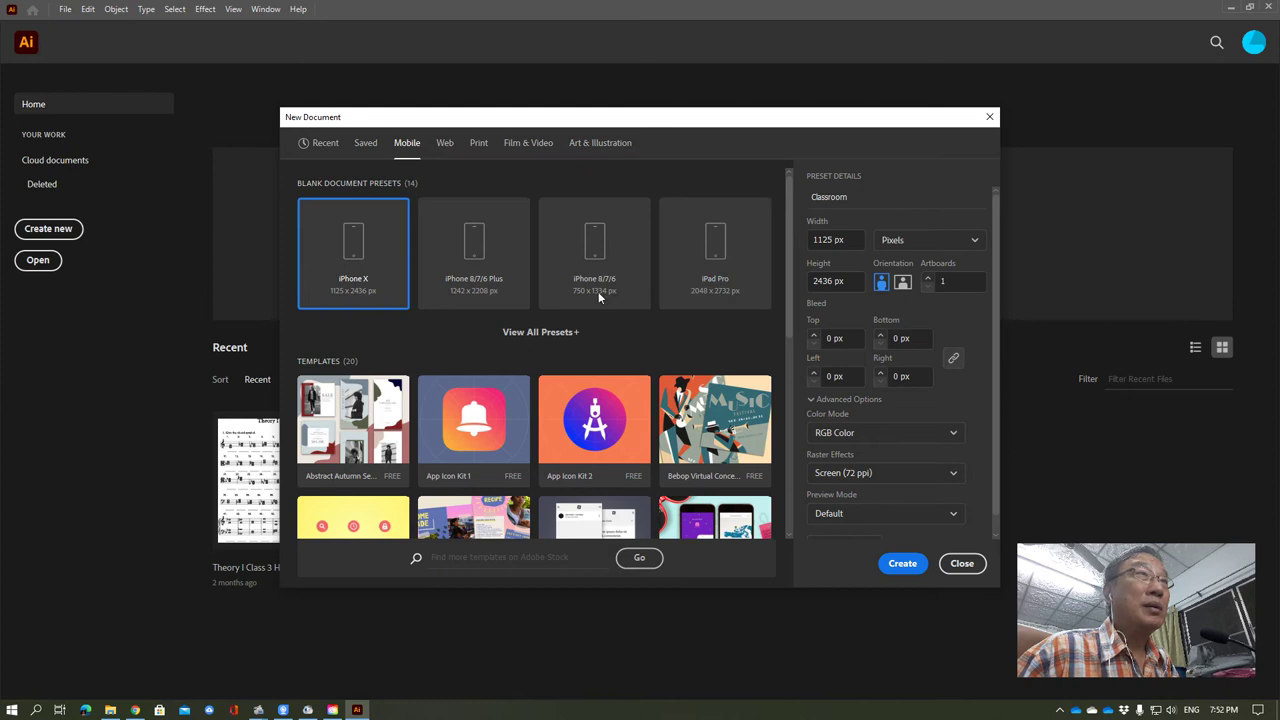
pyautogui.click(543, 340)
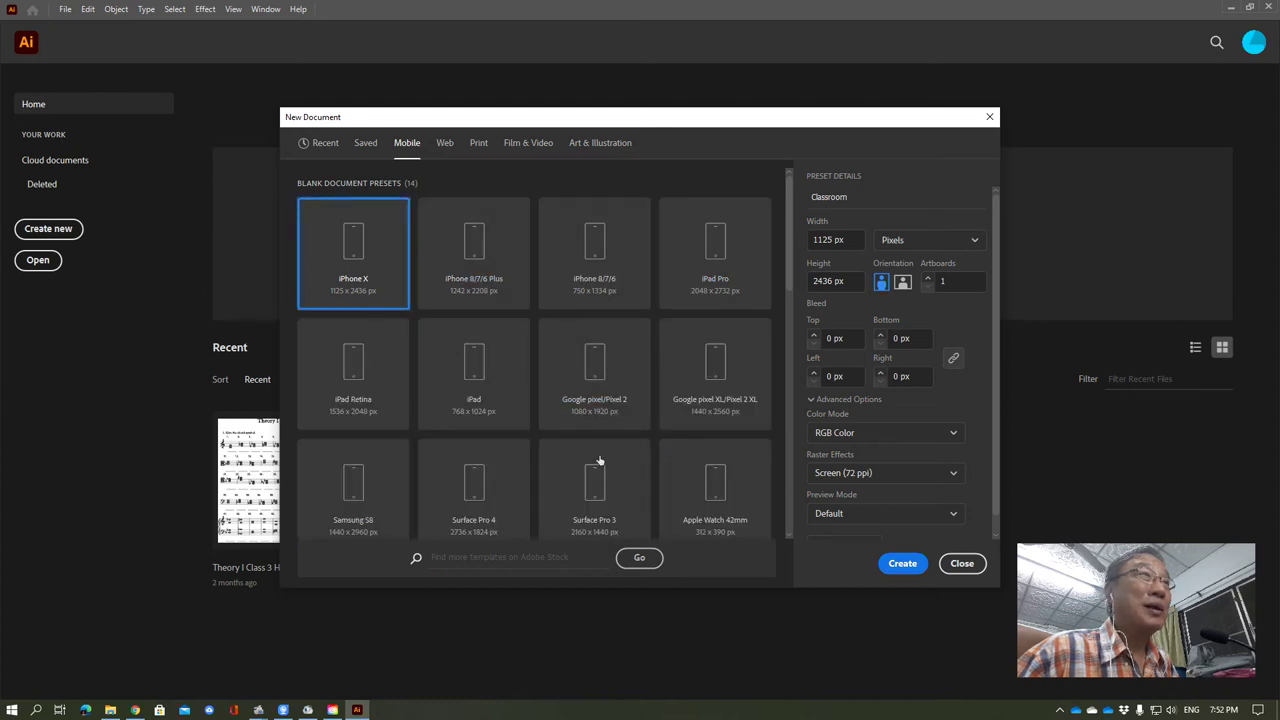
pyautogui.scroll(-4, 585, 467)
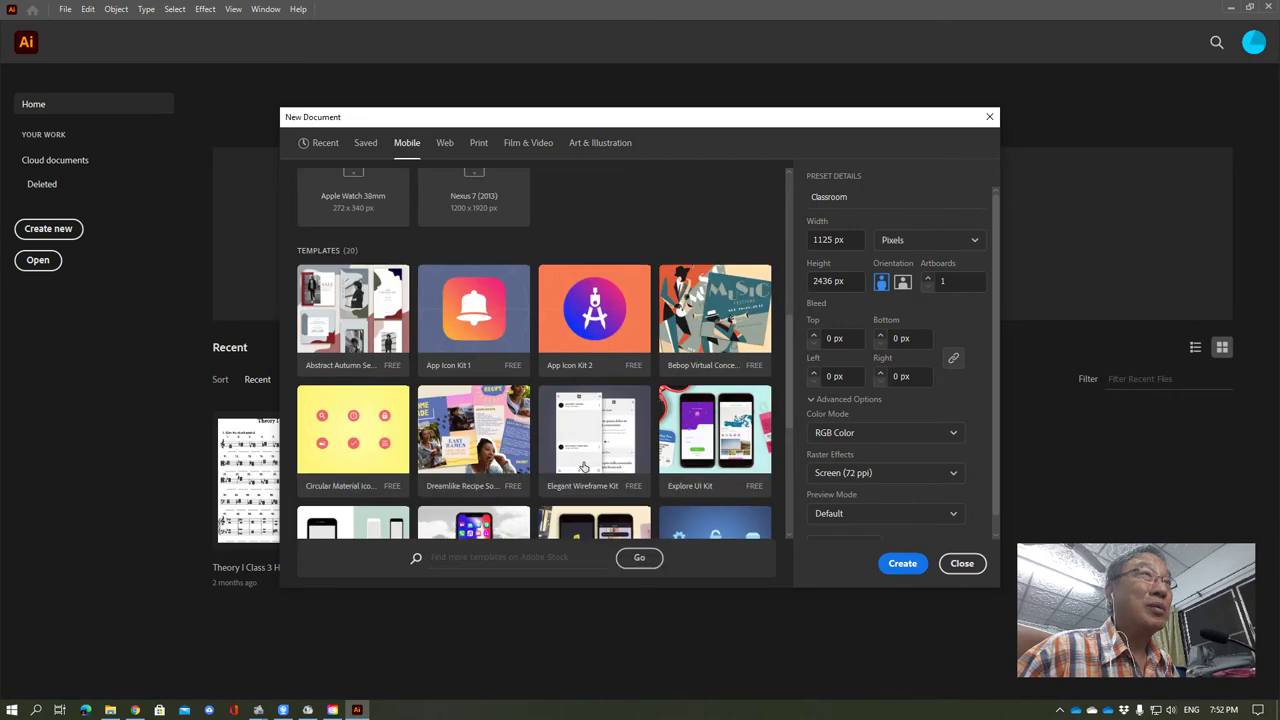
pyautogui.scroll(3, 585, 467)
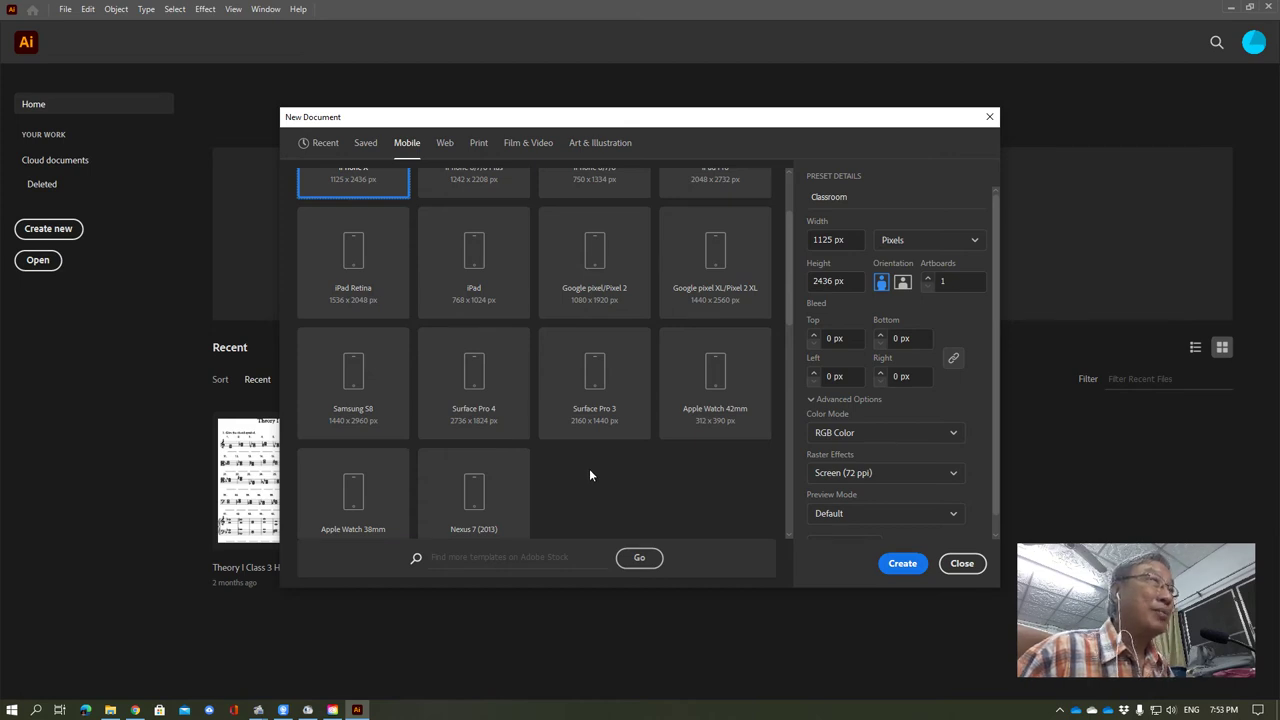
pyautogui.scroll(2, 597, 484)
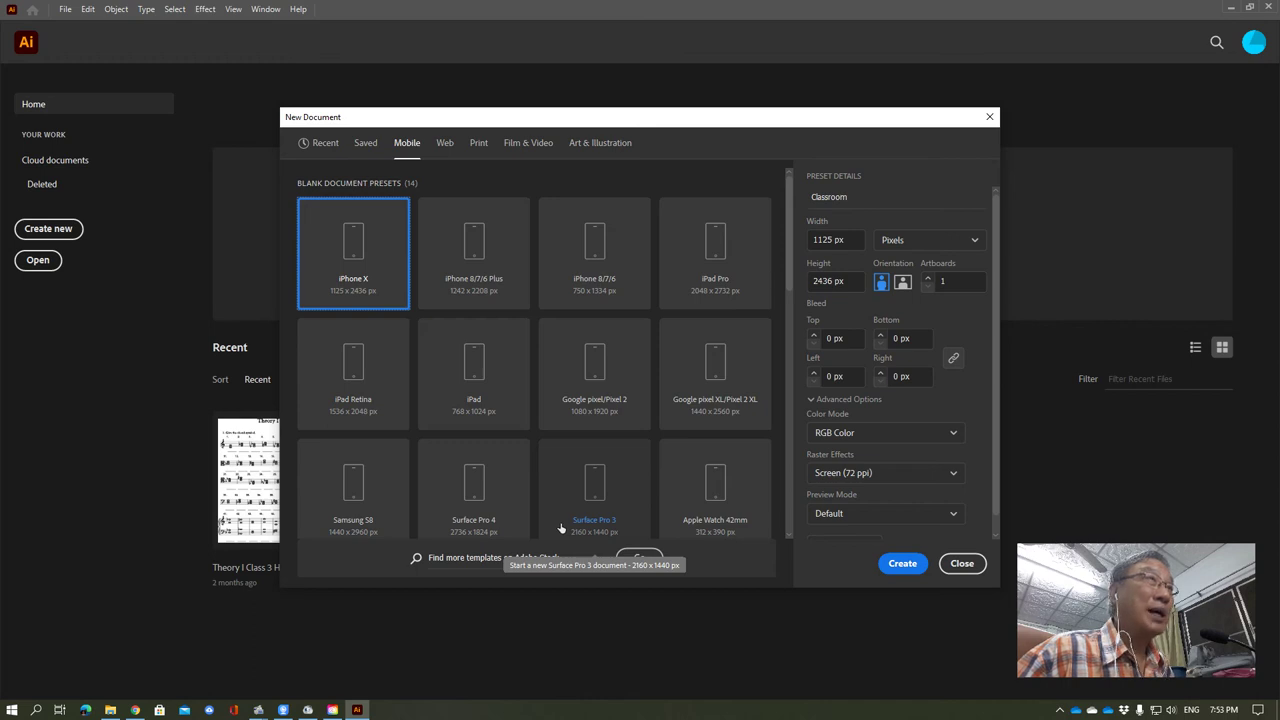
# - Compare Pixel 2 and iPhone 8 Plus, then create Classroom at iPad 768 x 1024 px
pyautogui.click(484, 361)
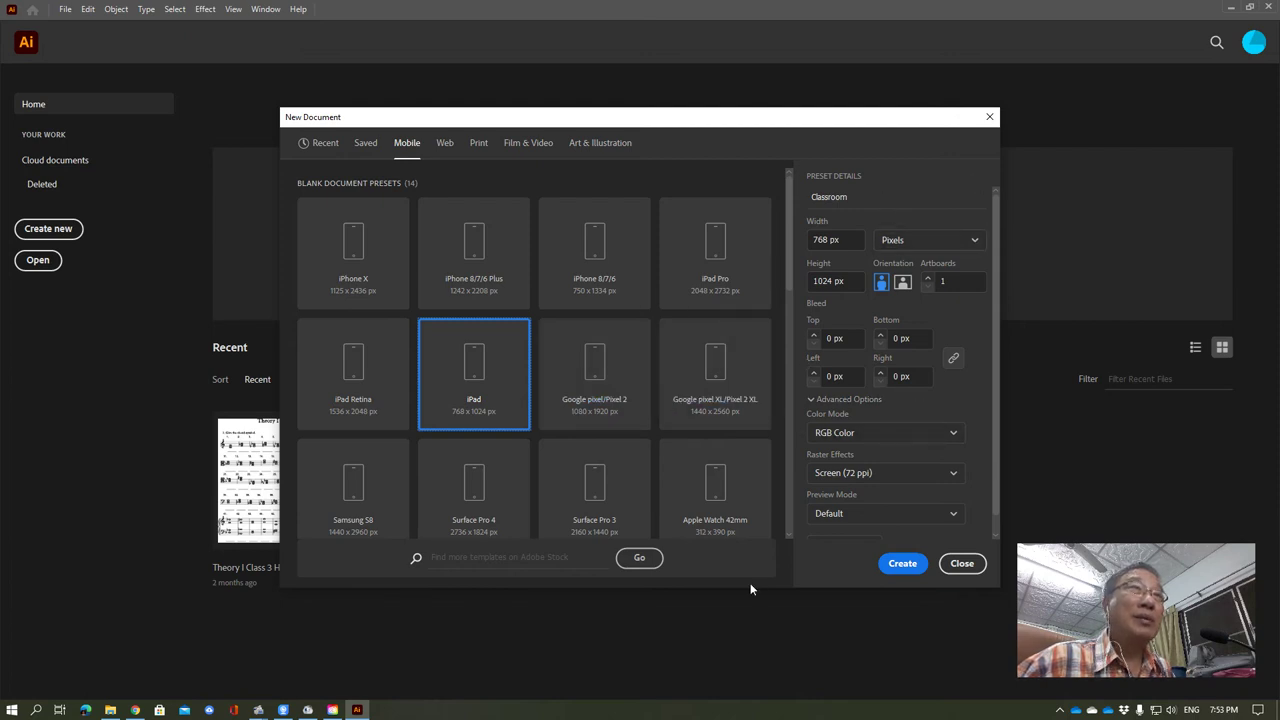
pyautogui.click(587, 402)
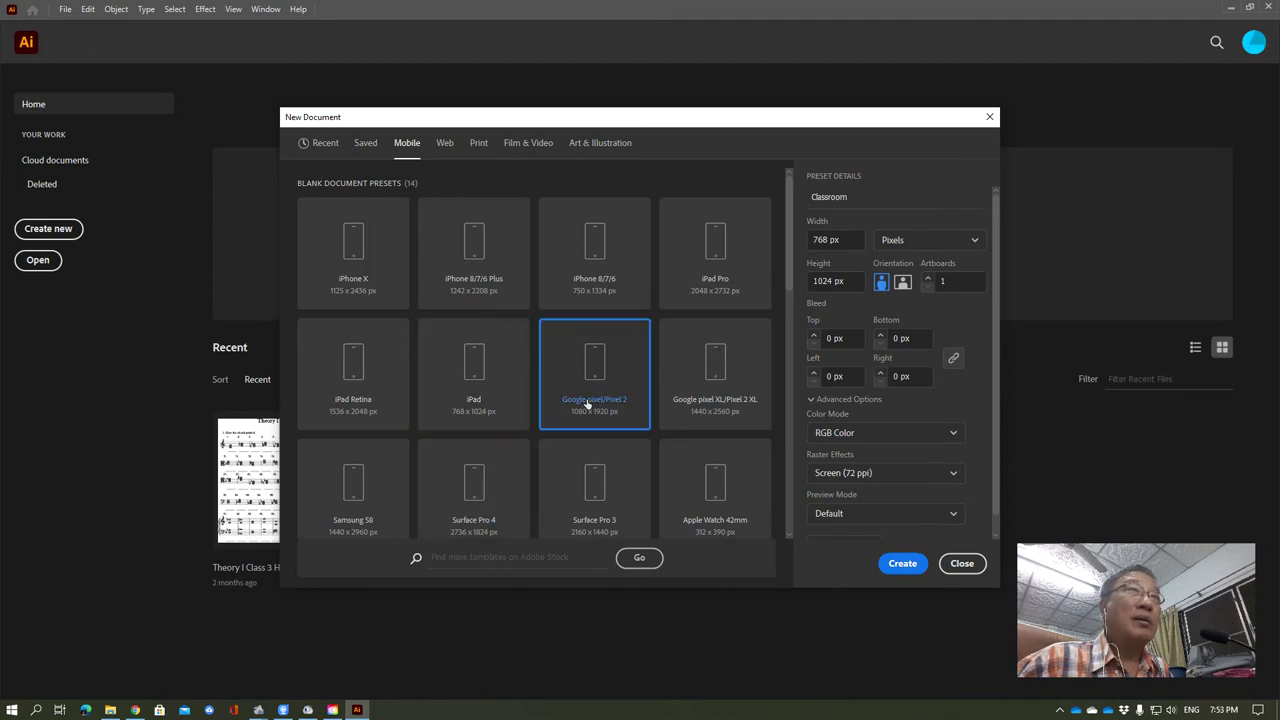
pyautogui.click(519, 281)
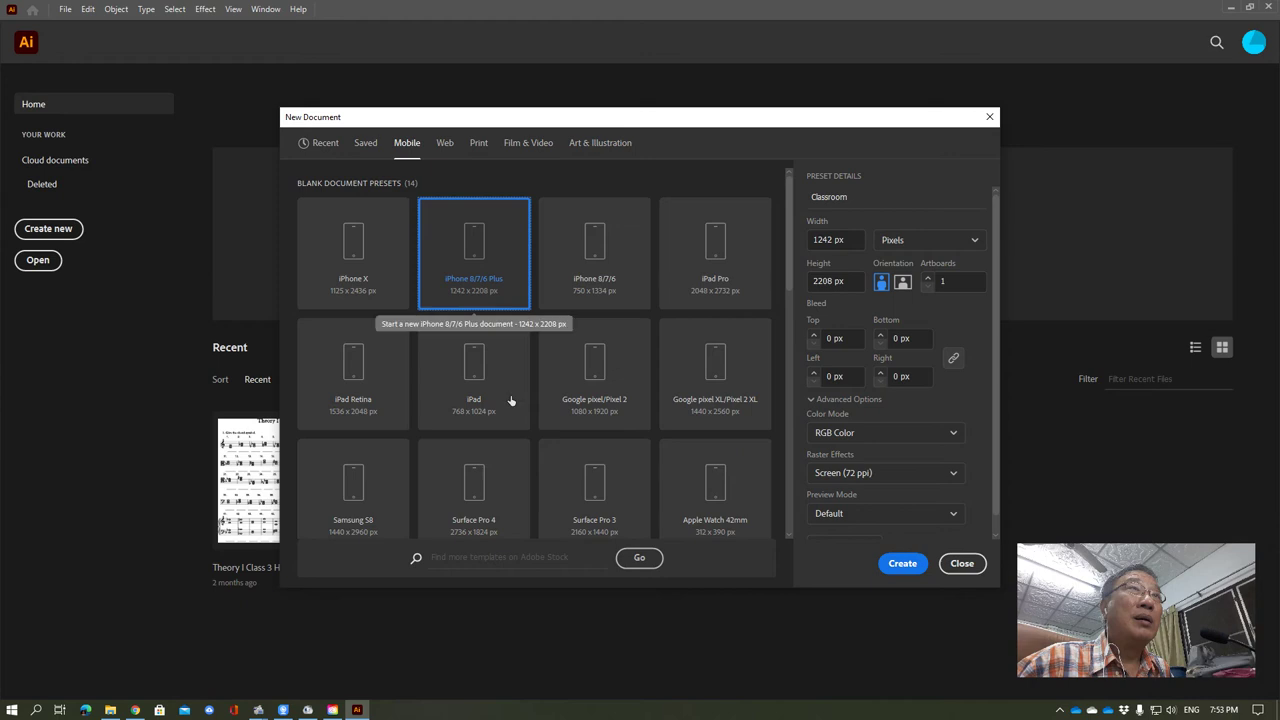
pyautogui.click(486, 365)
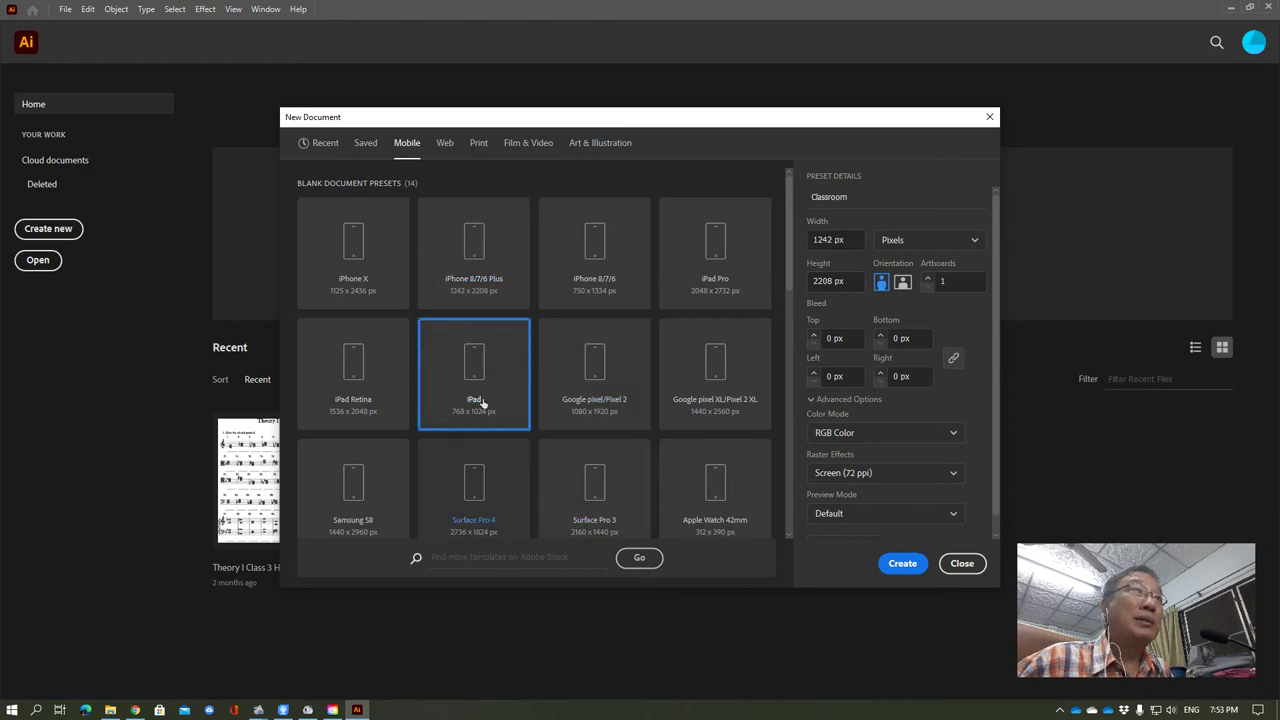
pyautogui.click(902, 563)
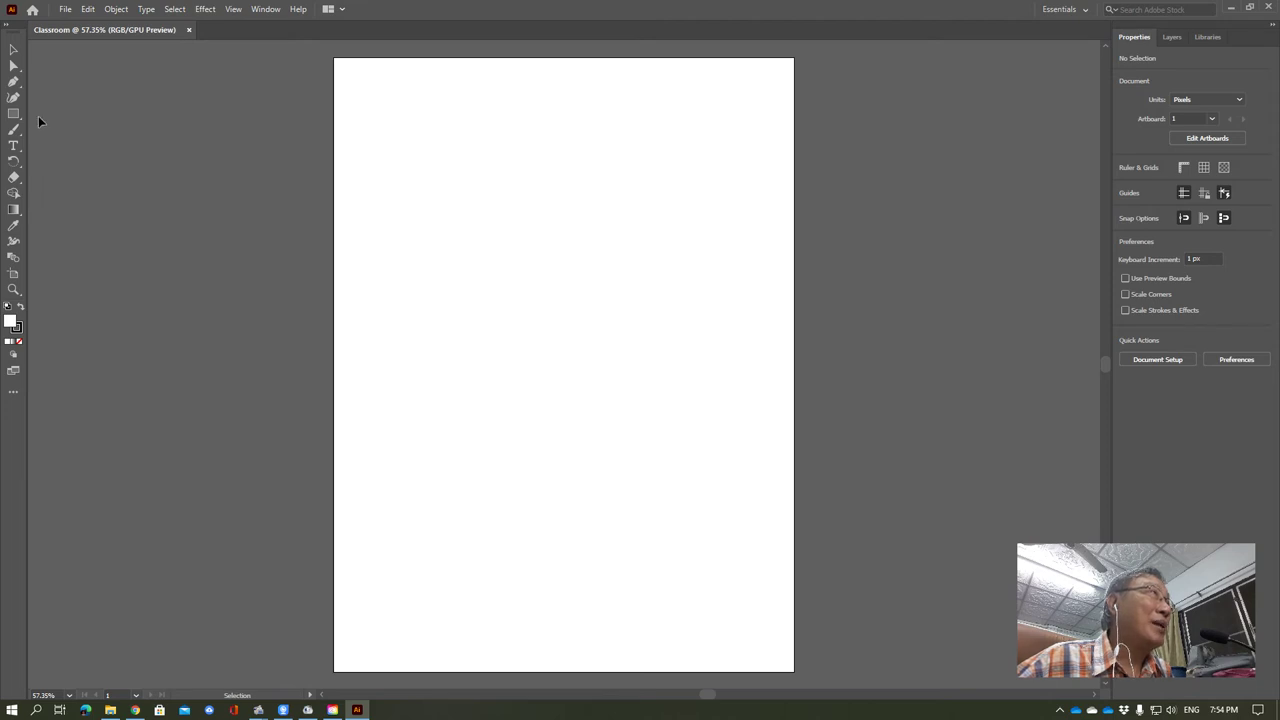
# - Try the Selection, Direct Selection and Curvature tools, ending on the Pen tool
pyautogui.click(12, 57)
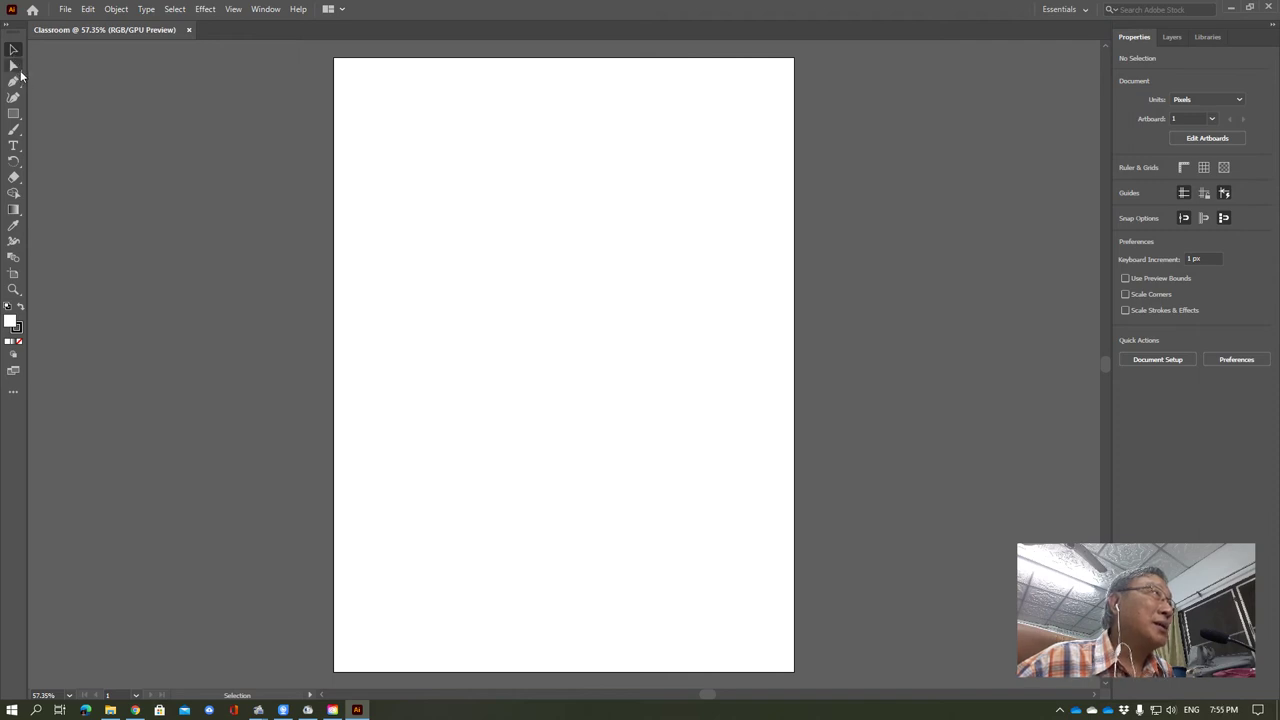
pyautogui.click(15, 71)
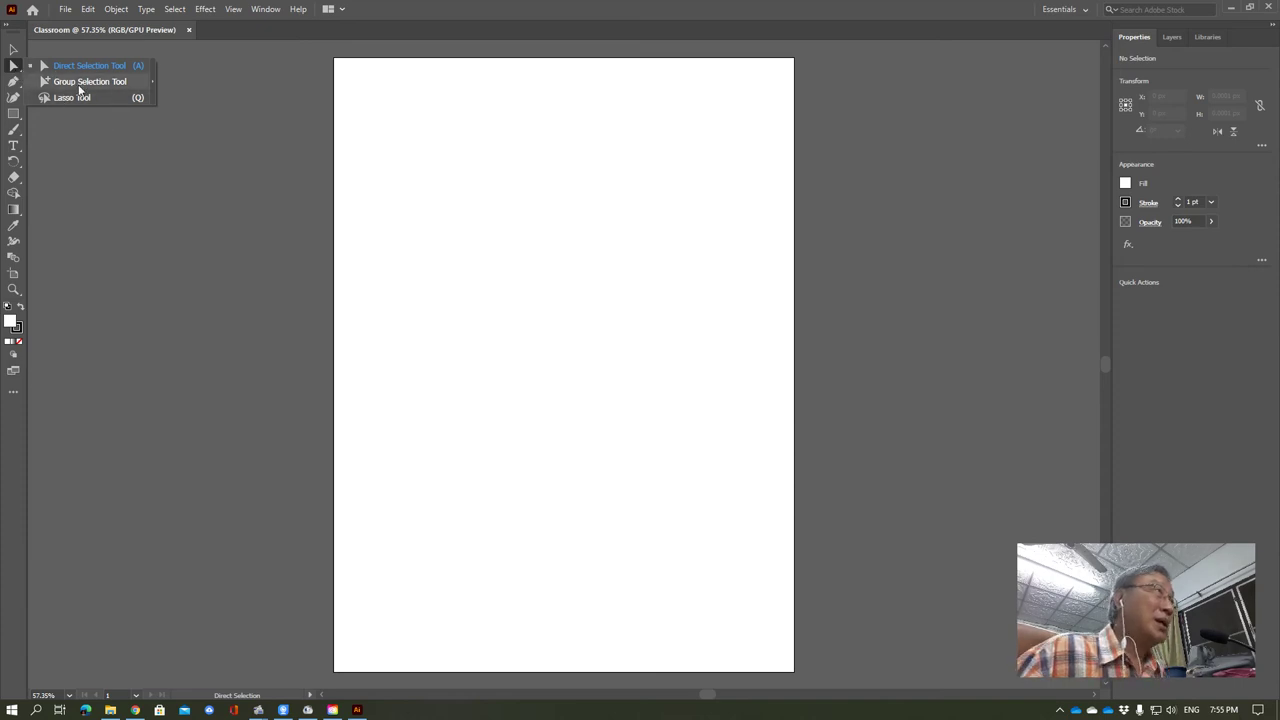
pyautogui.click(14, 49)
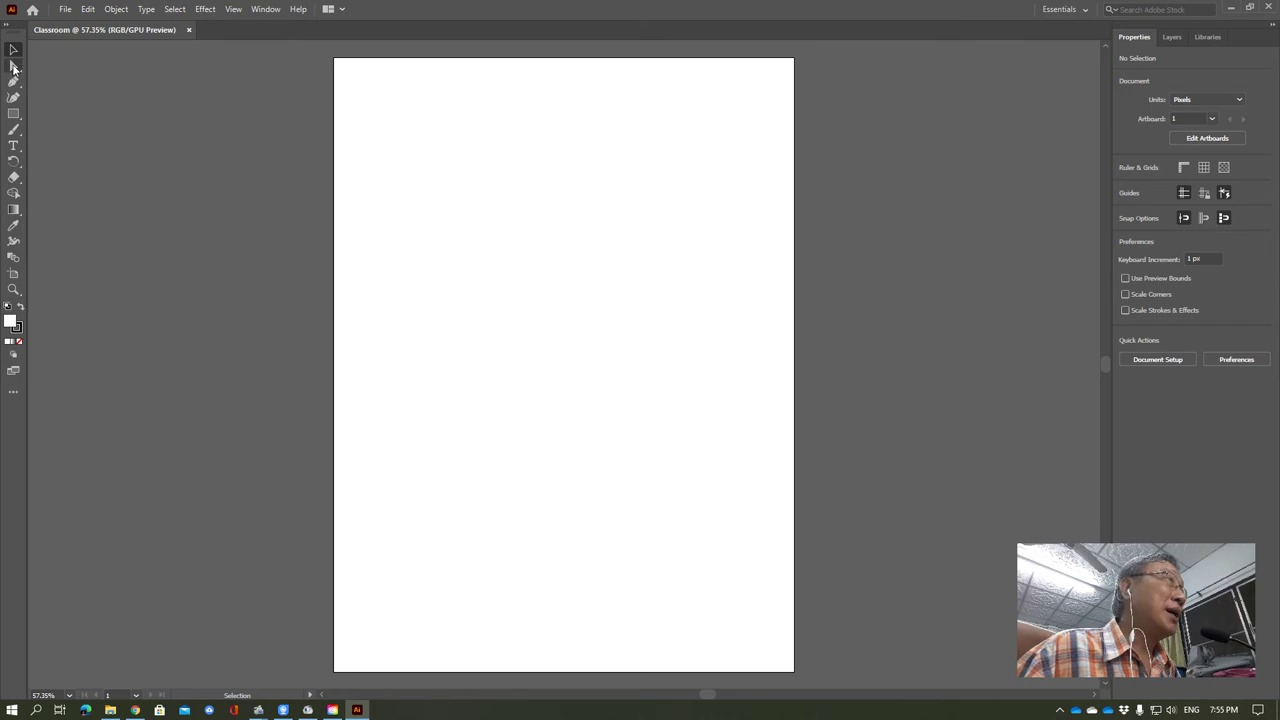
pyautogui.click(14, 65)
pyautogui.click(14, 81)
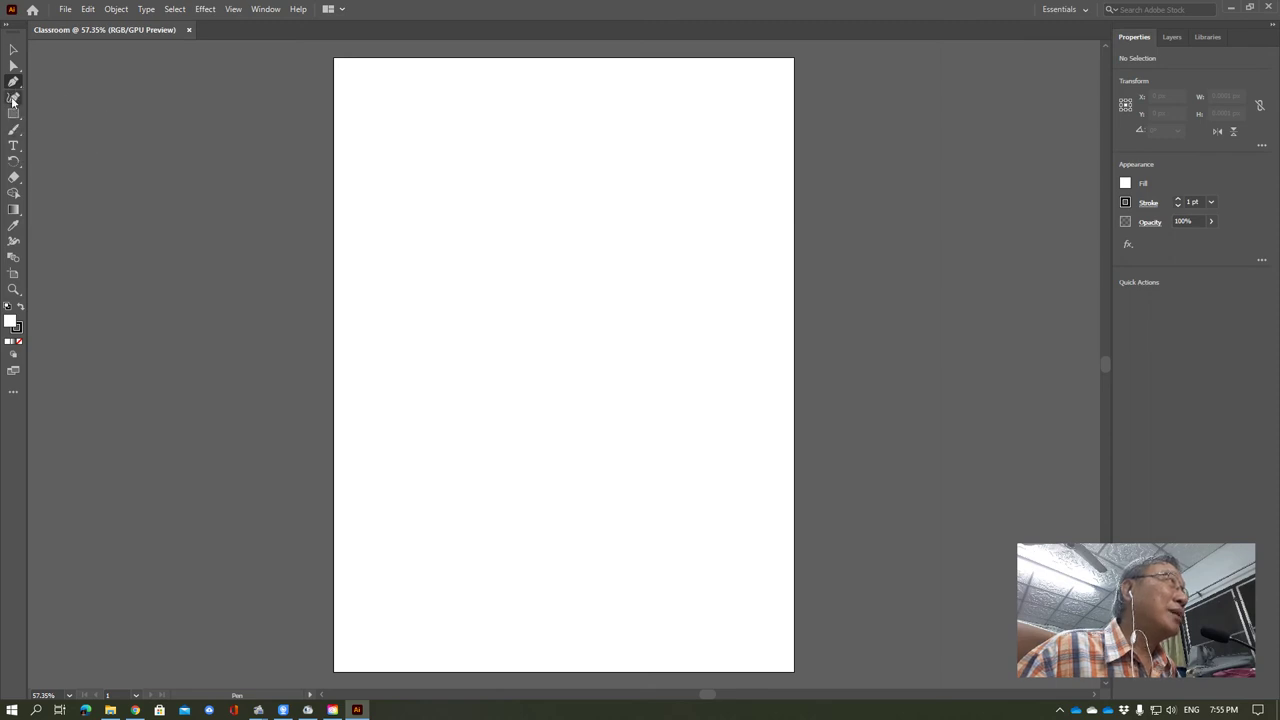
pyautogui.click(13, 97)
pyautogui.click(22, 83)
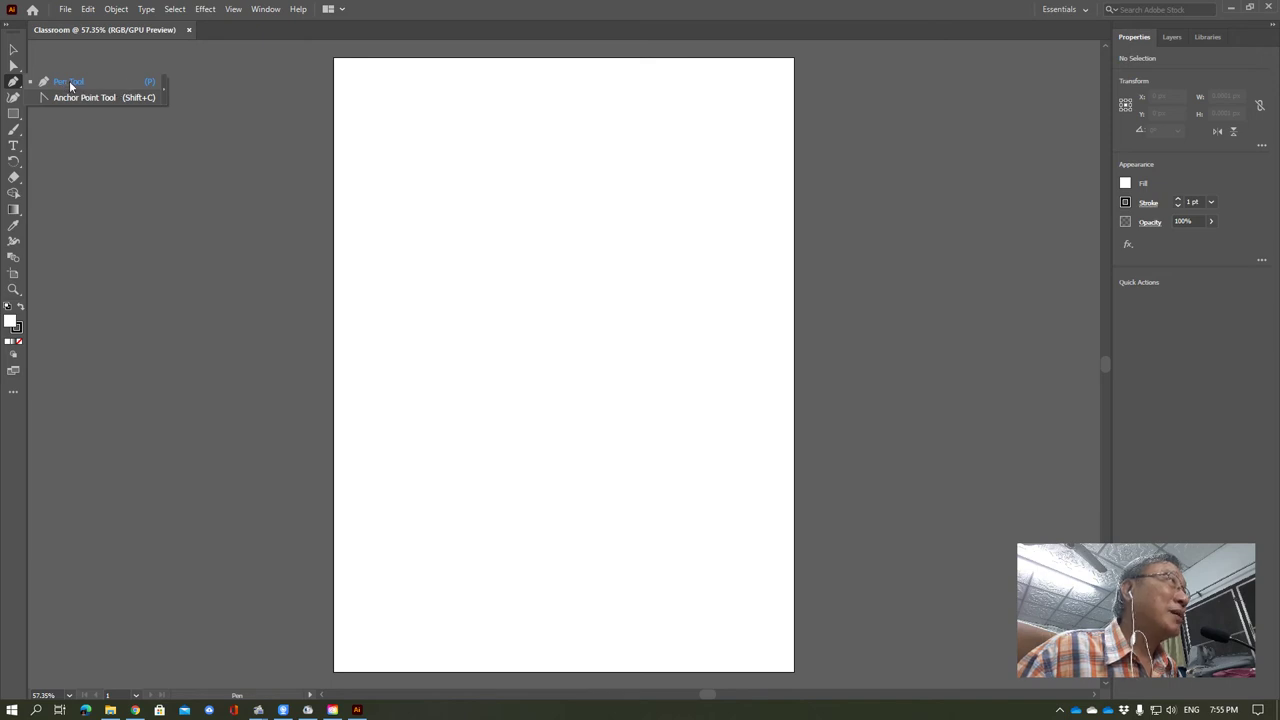
# - Draw a closed angular outline with the Pen tool, adding corner anchors down its right and lower-left sides
pyautogui.click(70, 80)
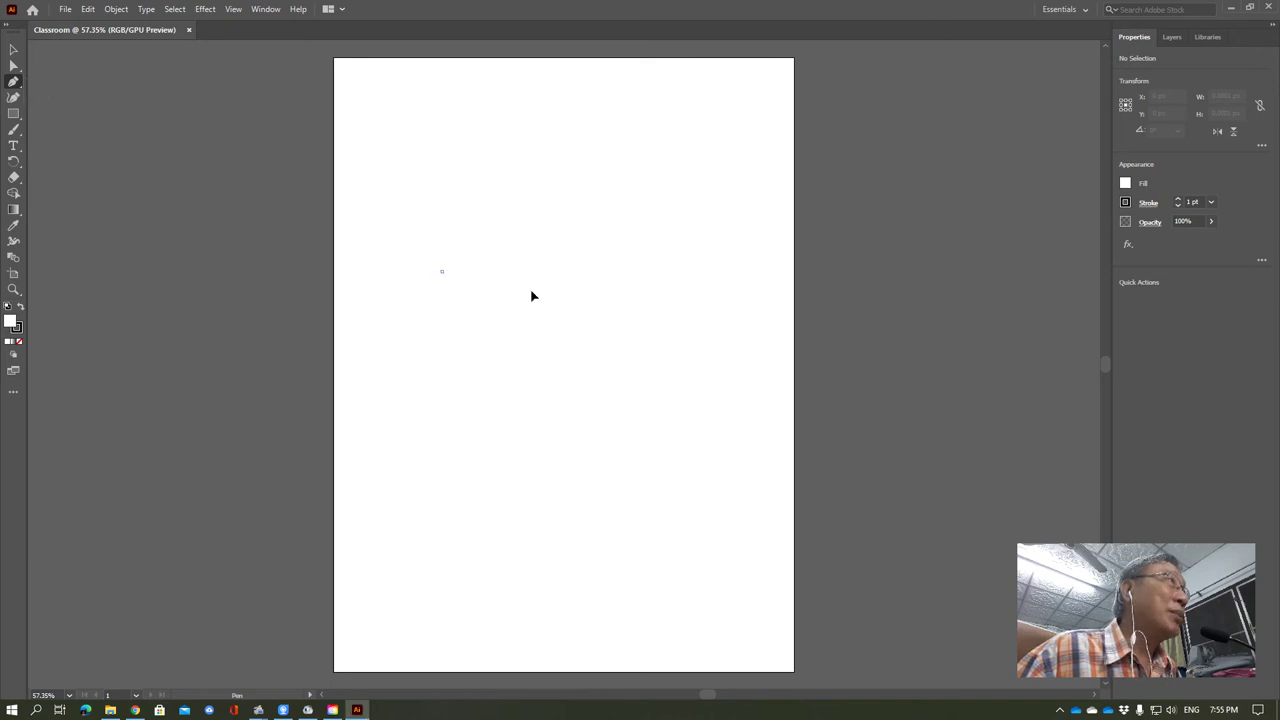
pyautogui.moveTo(532, 296)
pyautogui.mouseDown()
pyautogui.moveTo(537, 229)
pyautogui.moveTo(451, 241)
pyautogui.mouseUp()
pyautogui.click(522, 249)
pyautogui.click(598, 276)
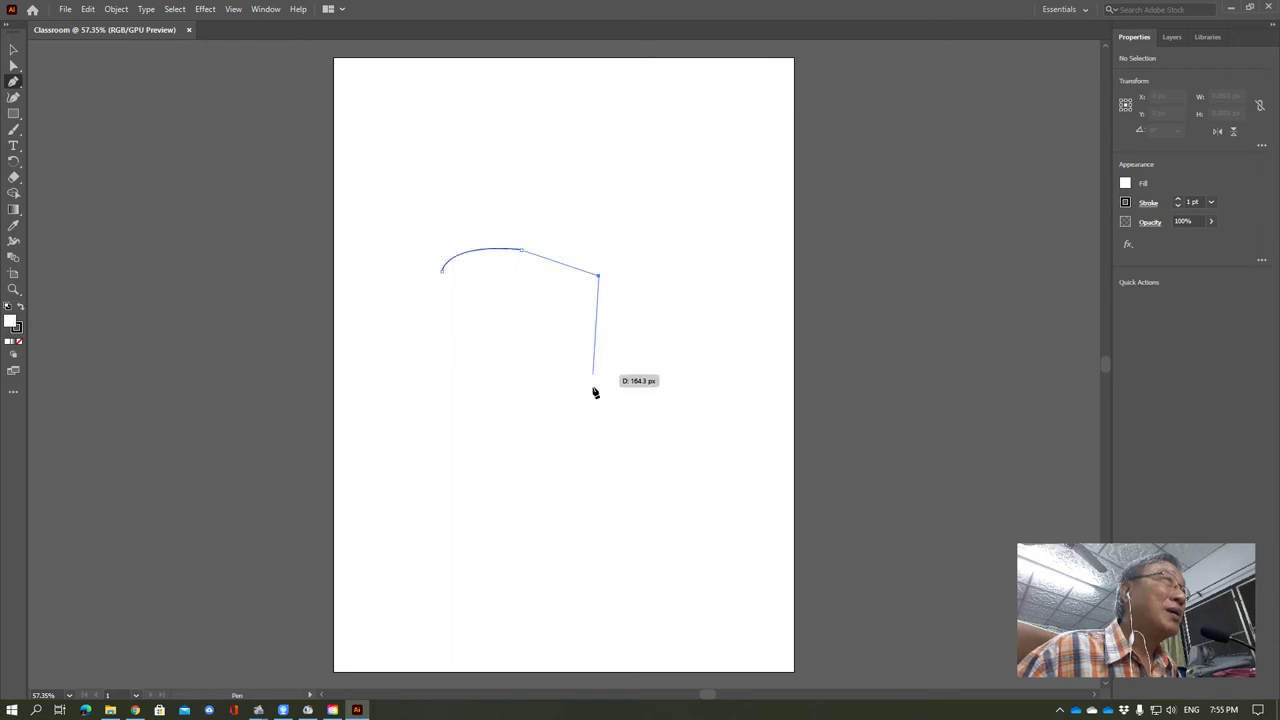
pyautogui.click(593, 375)
pyautogui.click(520, 416)
pyautogui.click(436, 366)
pyautogui.click(414, 300)
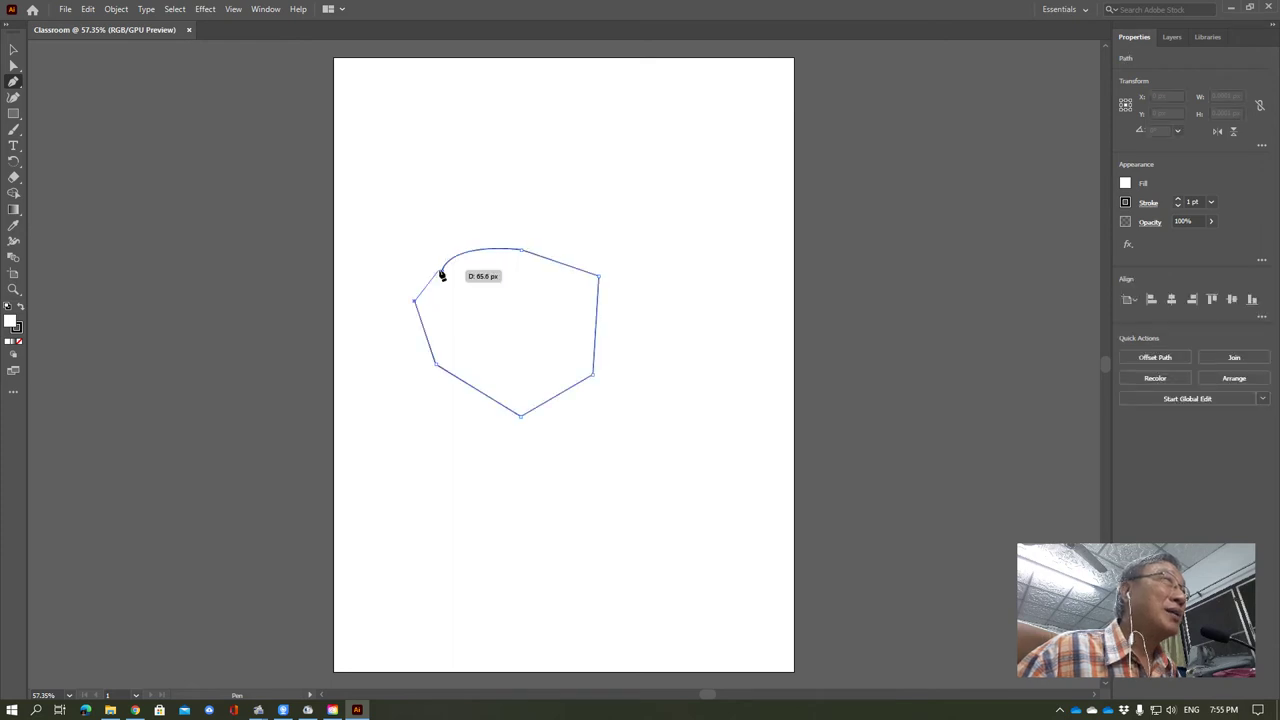
pyautogui.click(441, 271)
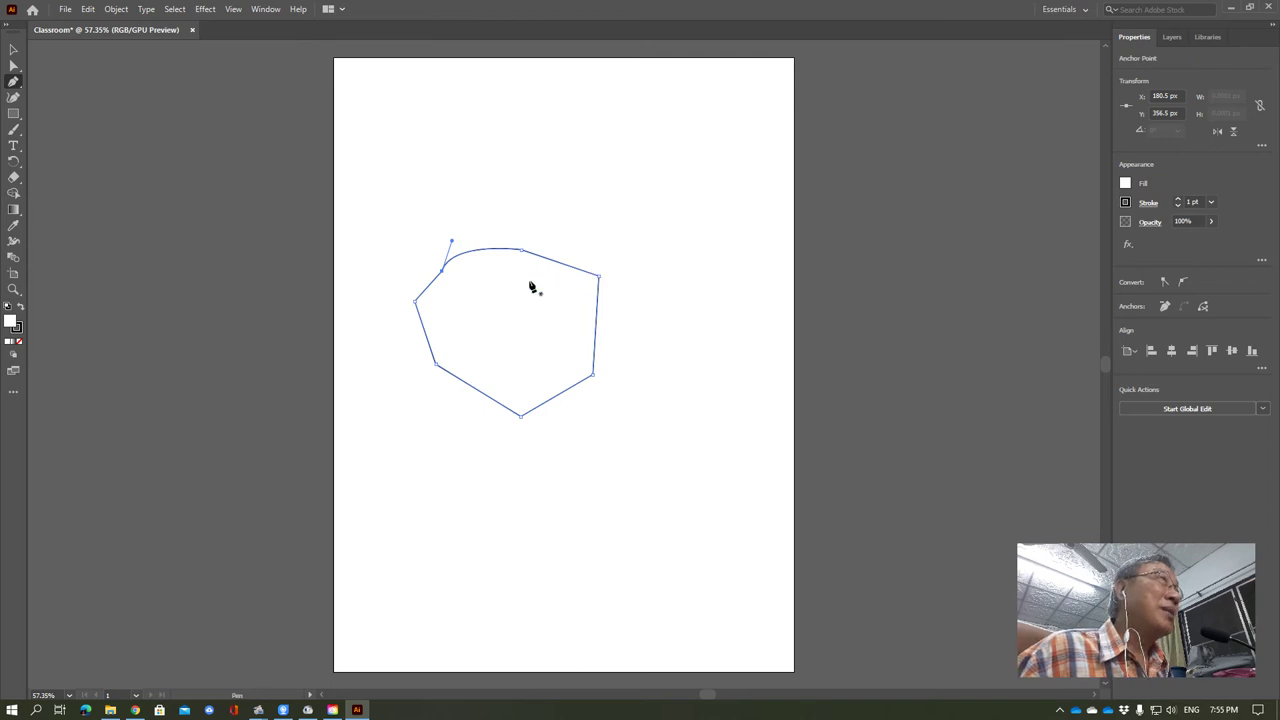
pyautogui.keyDown('ctrl'); pyautogui.click(476, 130); pyautogui.keyUp('ctrl')
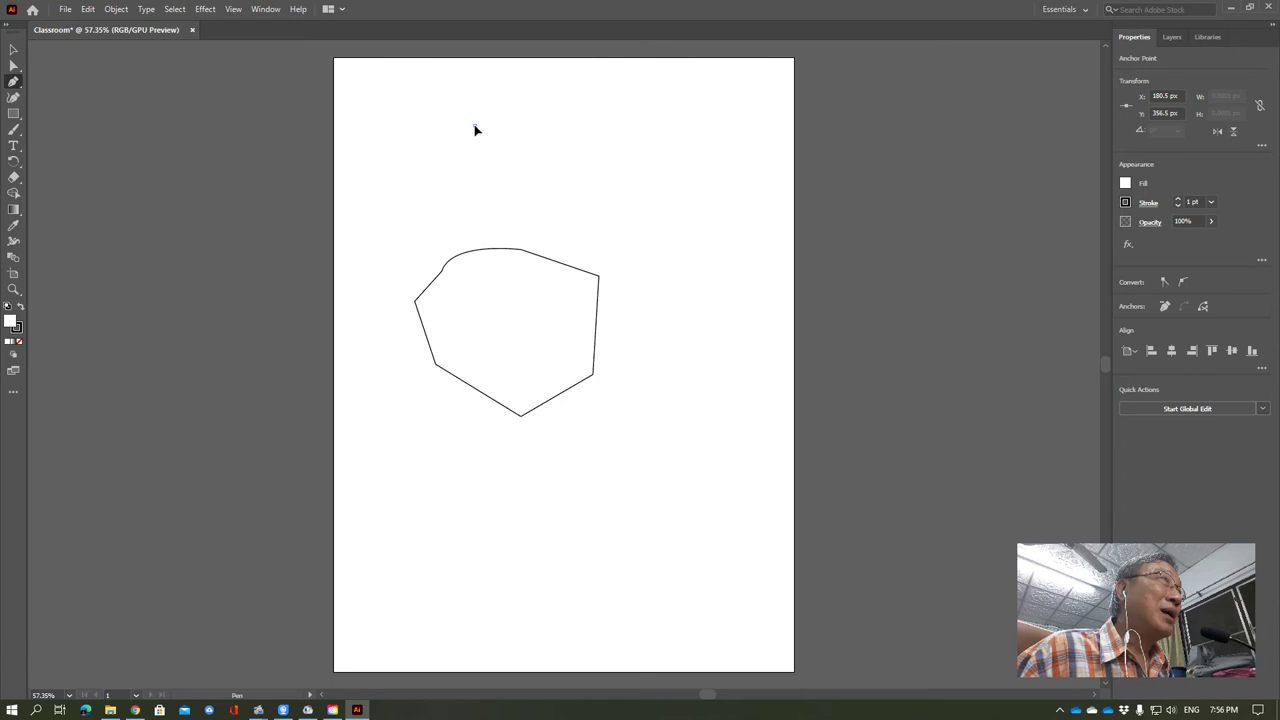
# - Draw a larger shield with a curved right side and rounded bottom, closed at its top starting point
pyautogui.moveTo(475, 127)
pyautogui.mouseDown()
pyautogui.moveTo(509, 163)
pyautogui.moveTo(513, 149)
pyautogui.mouseUp()
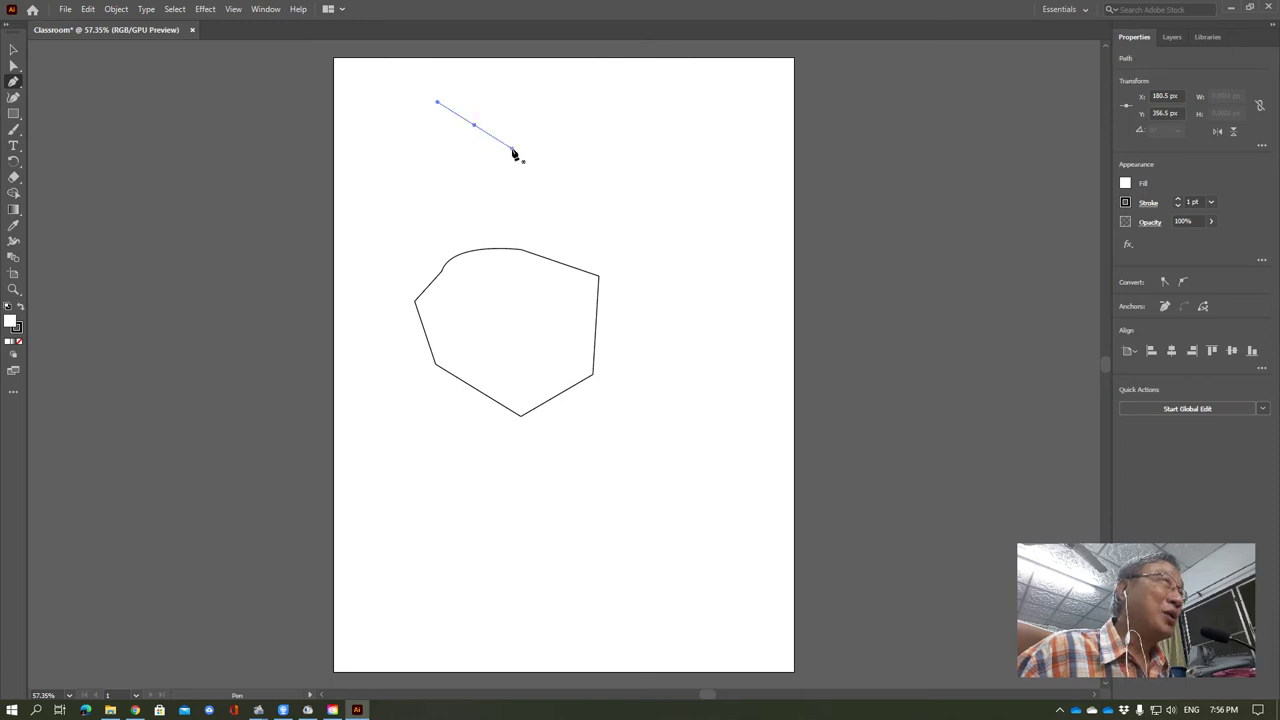
pyautogui.click(657, 150)
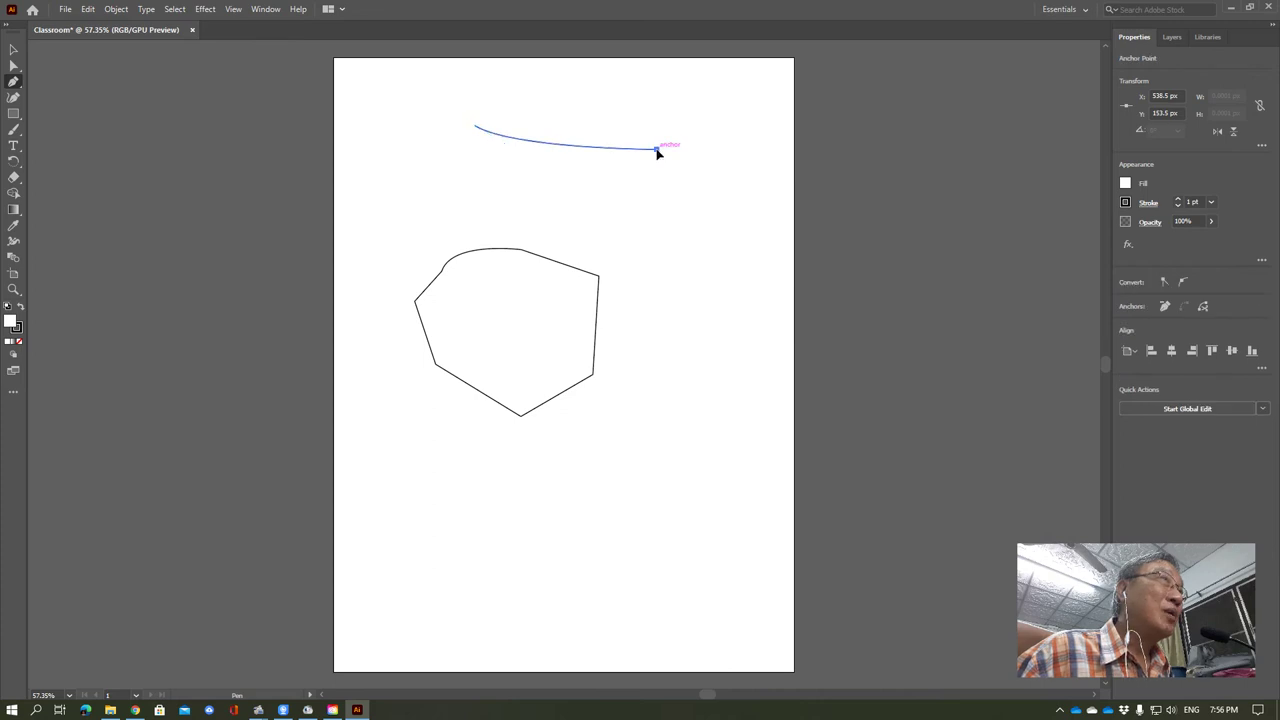
pyautogui.click(725, 271)
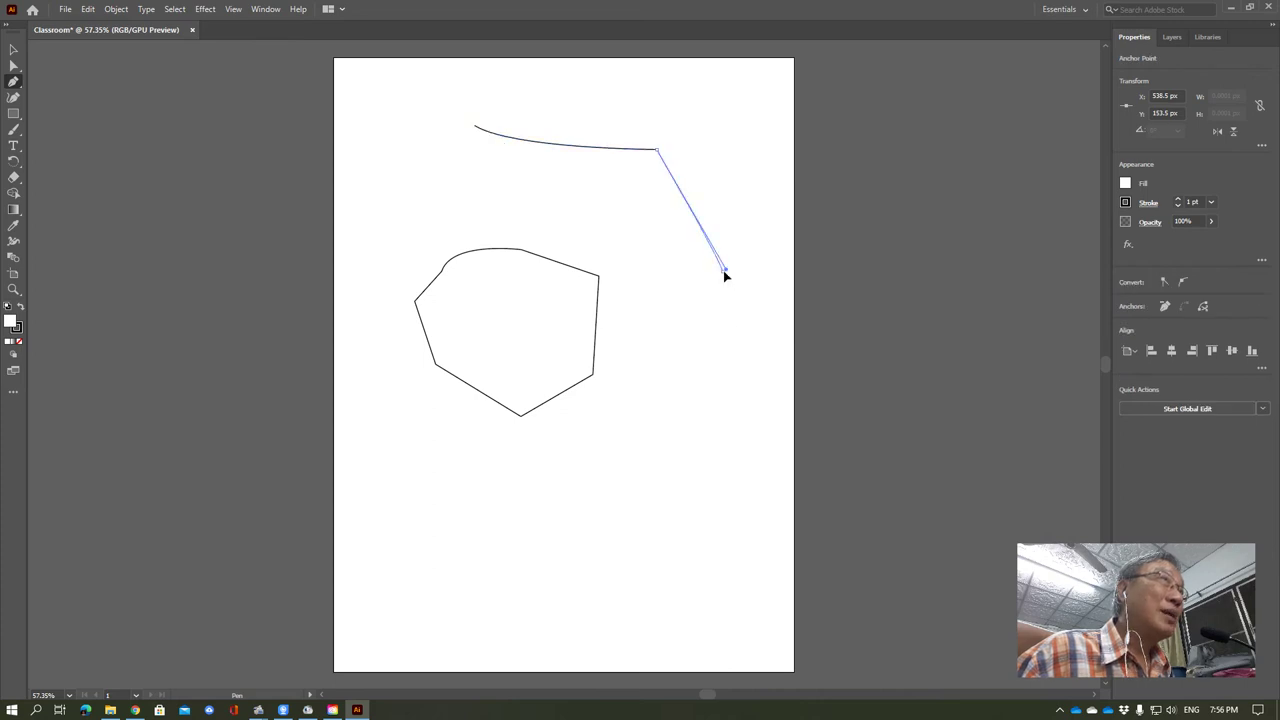
pyautogui.moveTo(725, 271)
pyautogui.mouseDown()
pyautogui.moveTo(717, 406)
pyautogui.moveTo(676, 512)
pyautogui.moveTo(743, 345)
pyautogui.moveTo(642, 367)
pyautogui.moveTo(692, 382)
pyautogui.mouseUp()
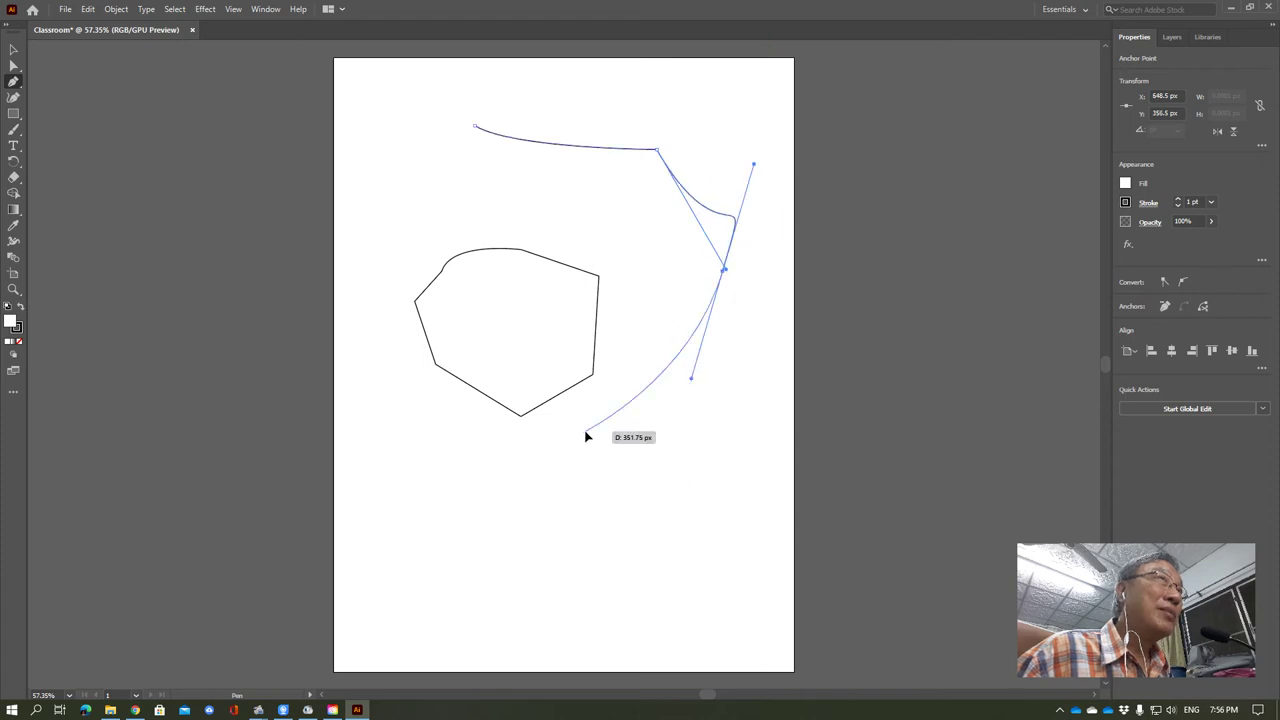
pyautogui.moveTo(586, 433); pyautogui.dragTo(510, 330)
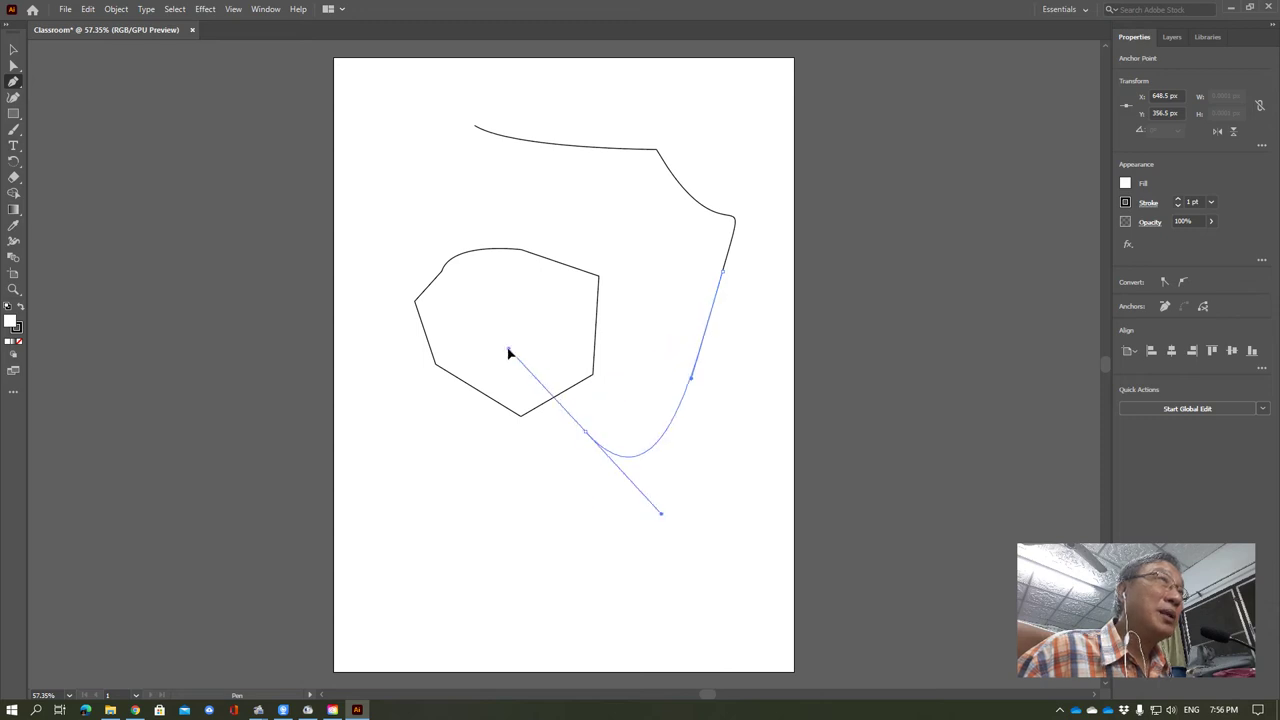
pyautogui.click(475, 205)
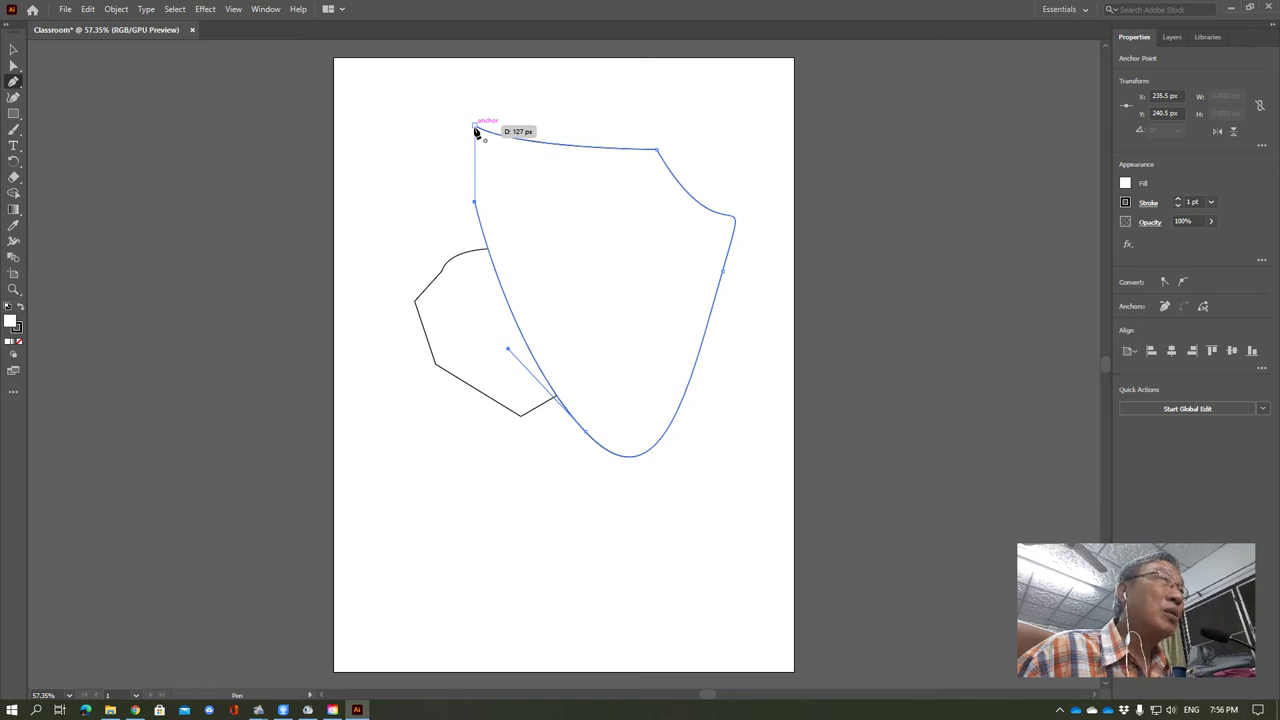
pyautogui.moveTo(476, 131); pyautogui.dragTo(476, 131)
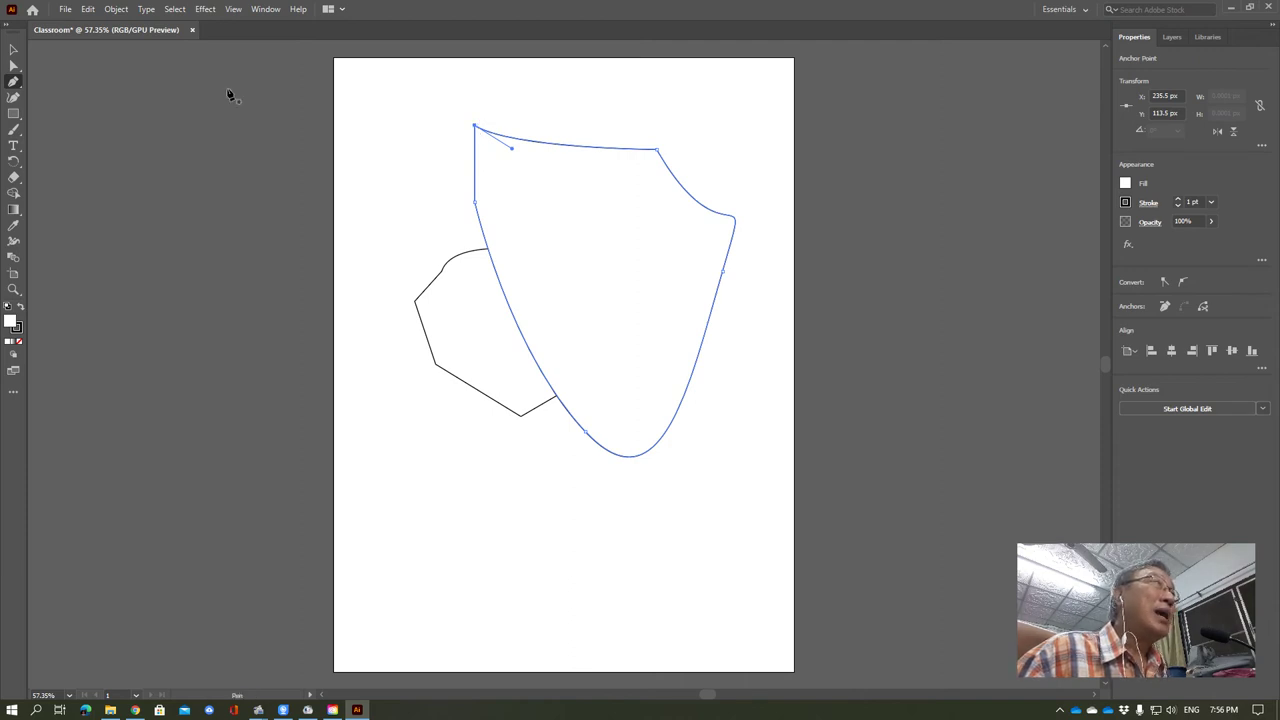
pyautogui.press('v')
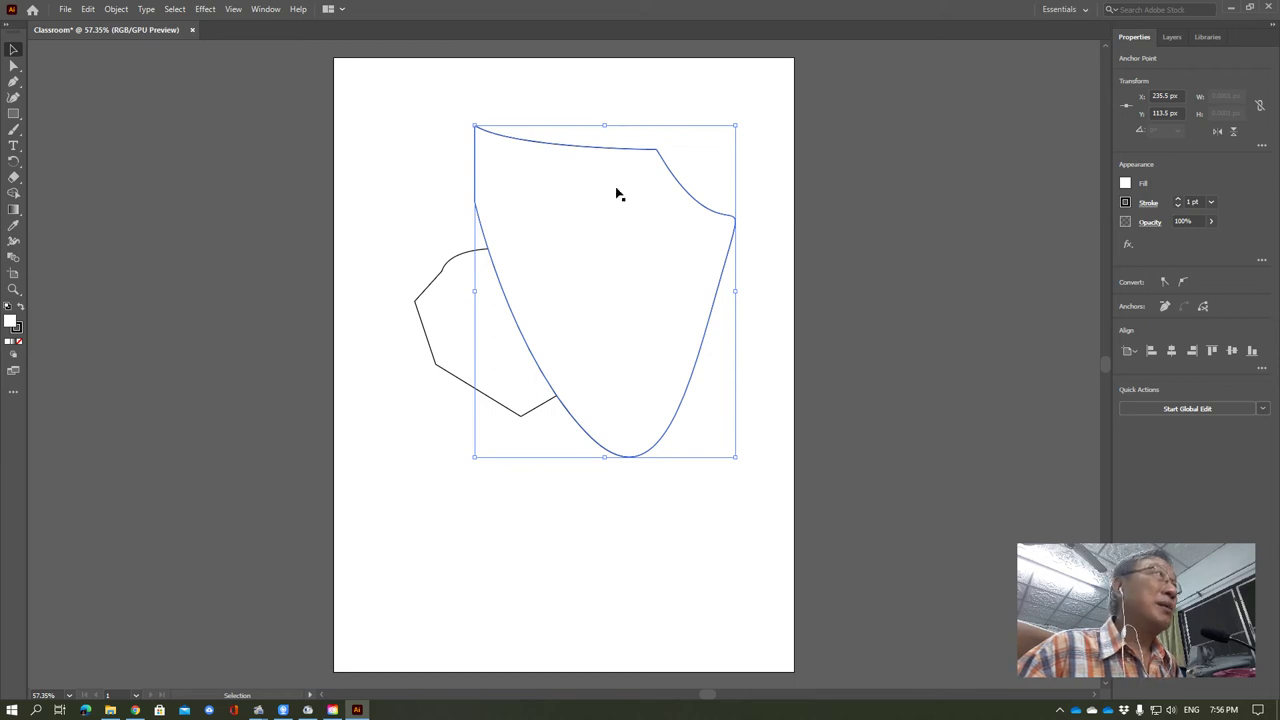
# - Move the shield and hexagon lower so the white shield overlaps the hexagon's right edge
pyautogui.moveTo(616, 193); pyautogui.dragTo(543, 372)
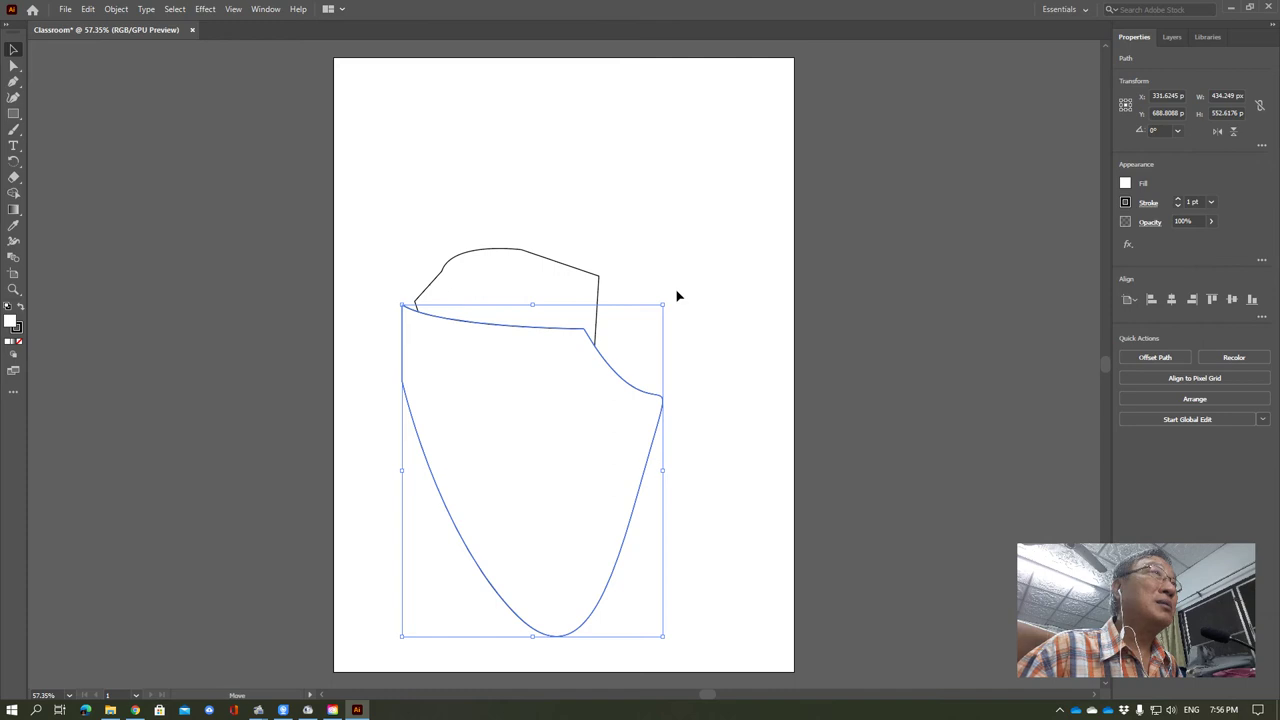
pyautogui.moveTo(600, 410); pyautogui.dragTo(700, 180)
pyautogui.moveTo(468, 298)
pyautogui.mouseDown()
pyautogui.moveTo(420, 487)
pyautogui.moveTo(429, 514)
pyautogui.mouseUp()
pyautogui.moveTo(517, 531); pyautogui.dragTo(529, 434)
pyautogui.moveTo(669, 278); pyautogui.dragTo(694, 485)
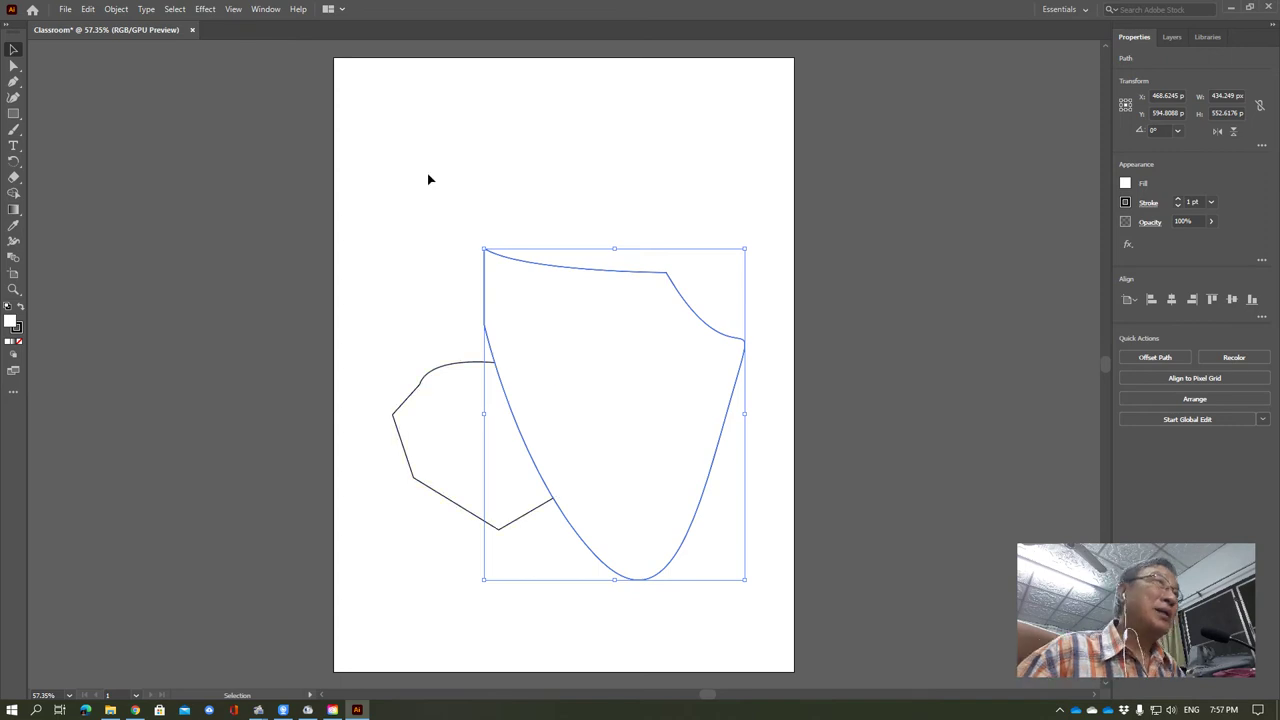
pyautogui.click(760, 440)
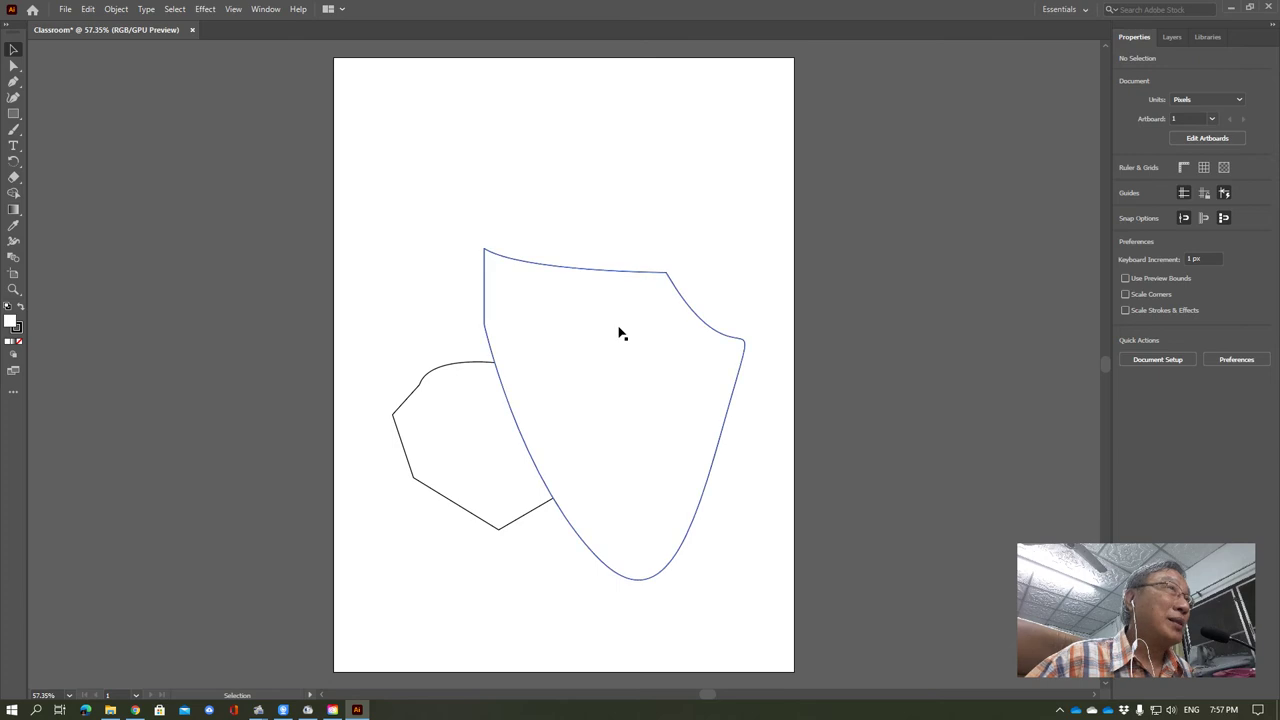
# - Move the shield up toward the artboard top and the hexagon down to the lower left
pyautogui.moveTo(629, 347); pyautogui.dragTo(640, 222)
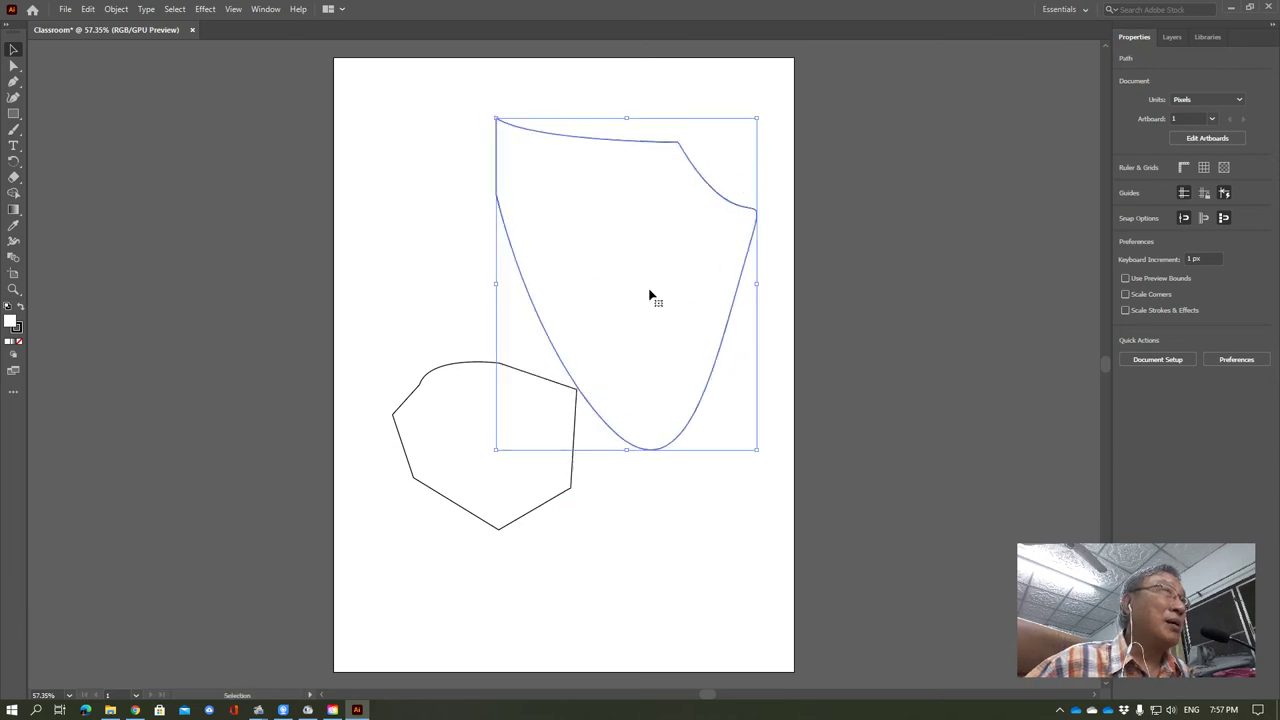
pyautogui.click(691, 495)
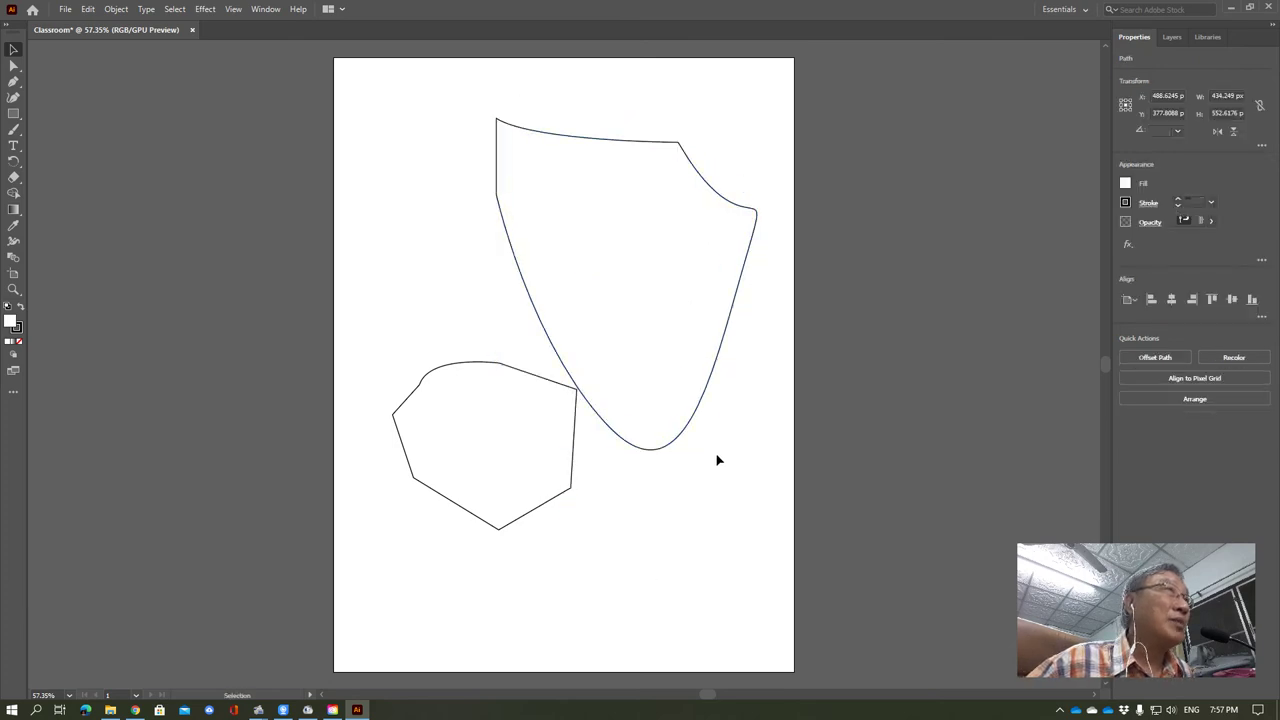
pyautogui.click(717, 457)
pyautogui.moveTo(520, 486); pyautogui.dragTo(745, 482)
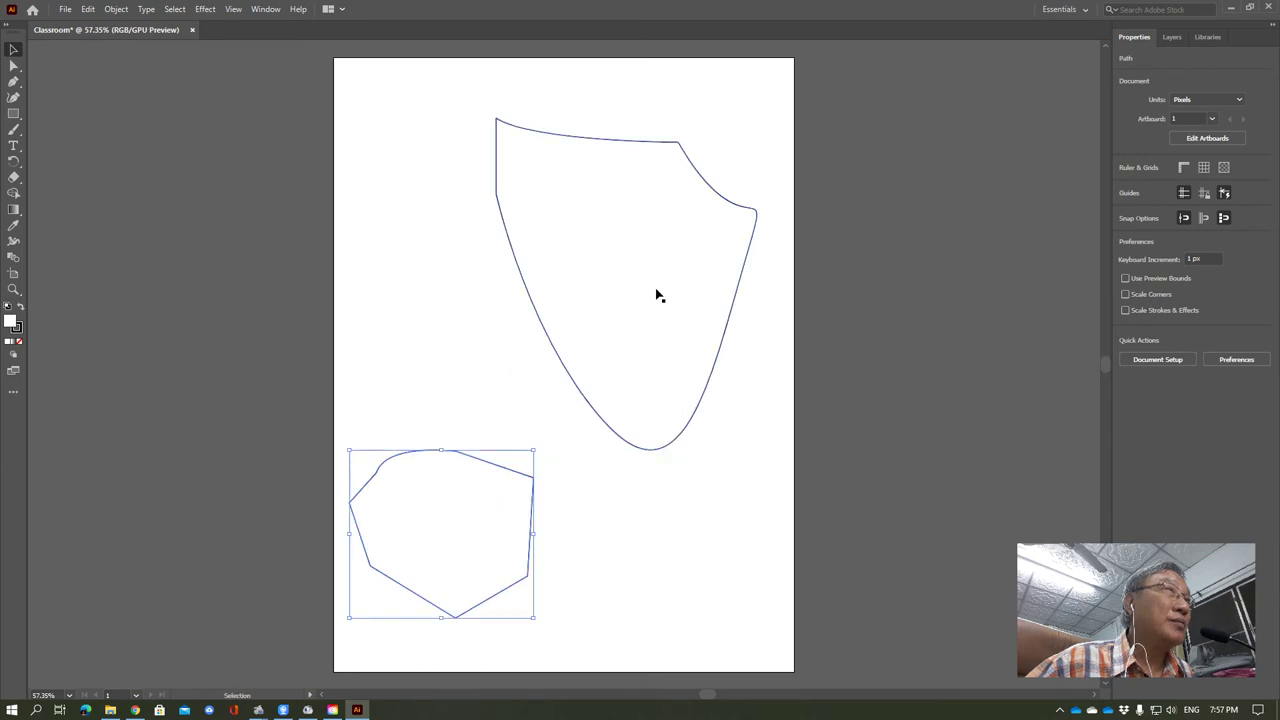
pyautogui.click(497, 145)
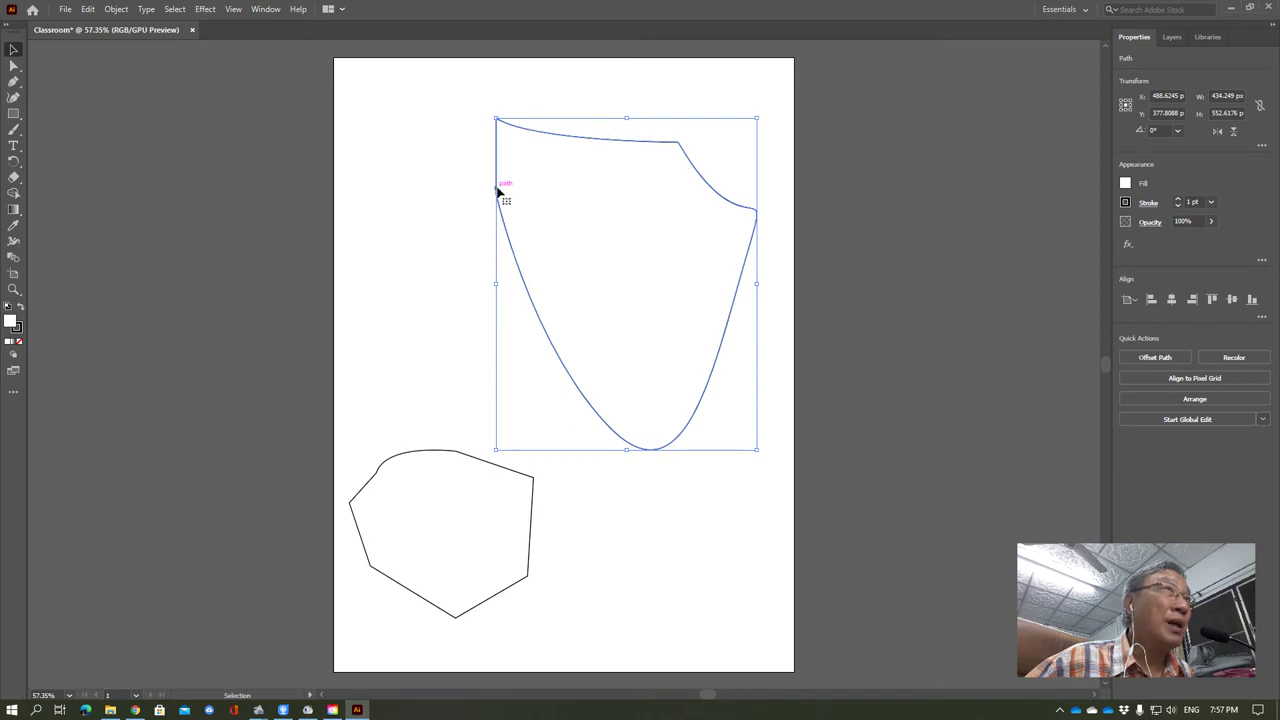
pyautogui.click(384, 308)
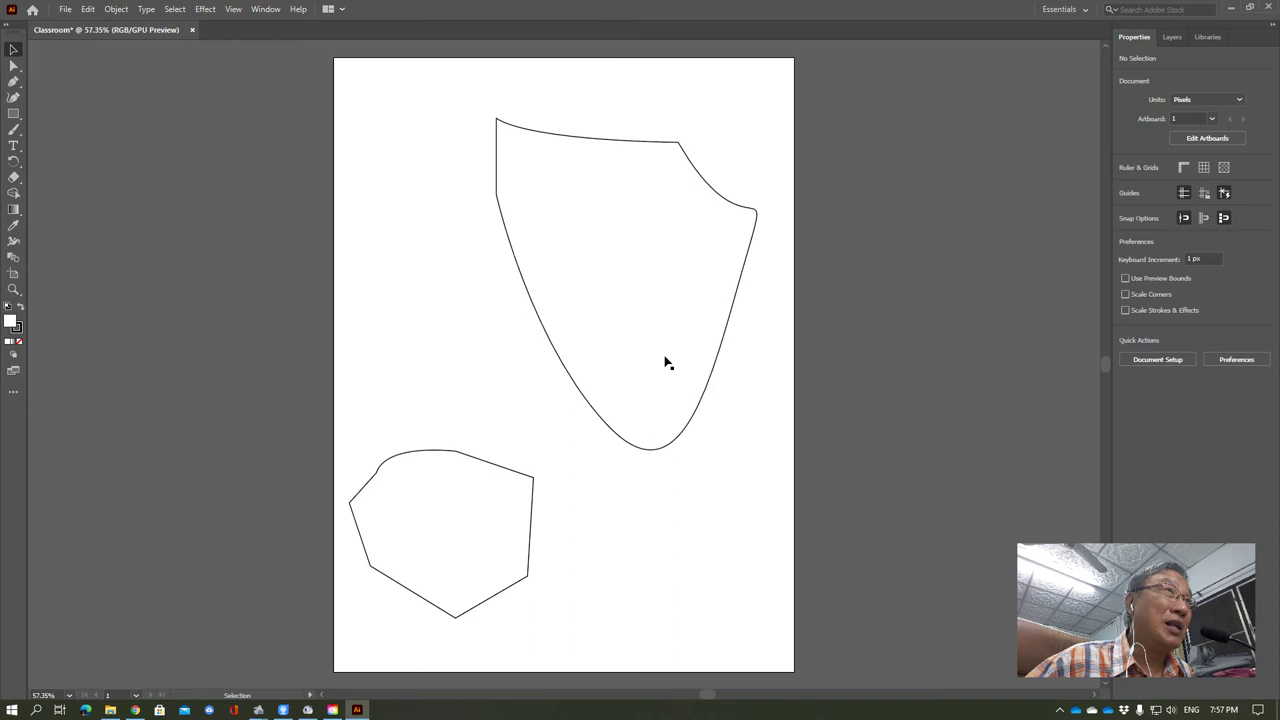
# - Undo an accidental corner resize of the shield, keeping it at 434.249 × 552.6376 px
pyautogui.click(575, 258)
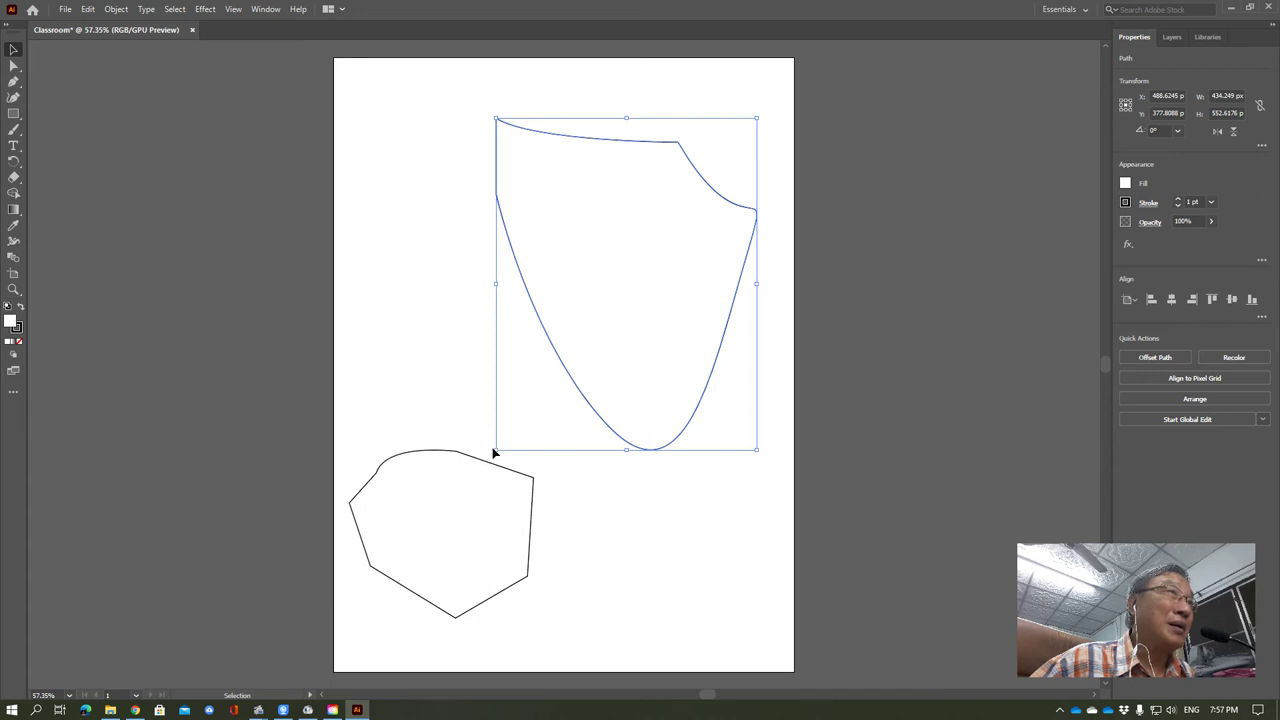
pyautogui.moveTo(497, 448)
pyautogui.mouseDown()
pyautogui.moveTo(448, 380)
pyautogui.moveTo(418, 488)
pyautogui.moveTo(551, 363)
pyautogui.moveTo(414, 441)
pyautogui.mouseUp()
pyautogui.hotkey('ctrl', 'z')
pyautogui.press('a')
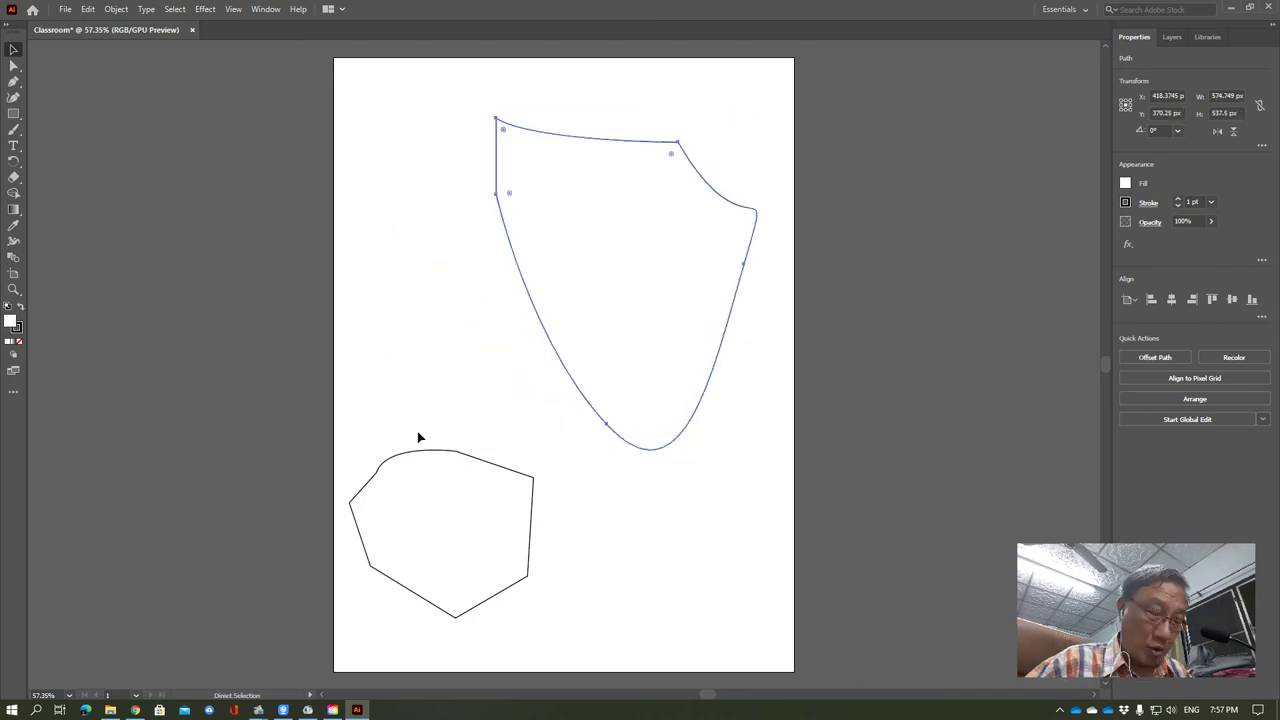
pyautogui.press('v')
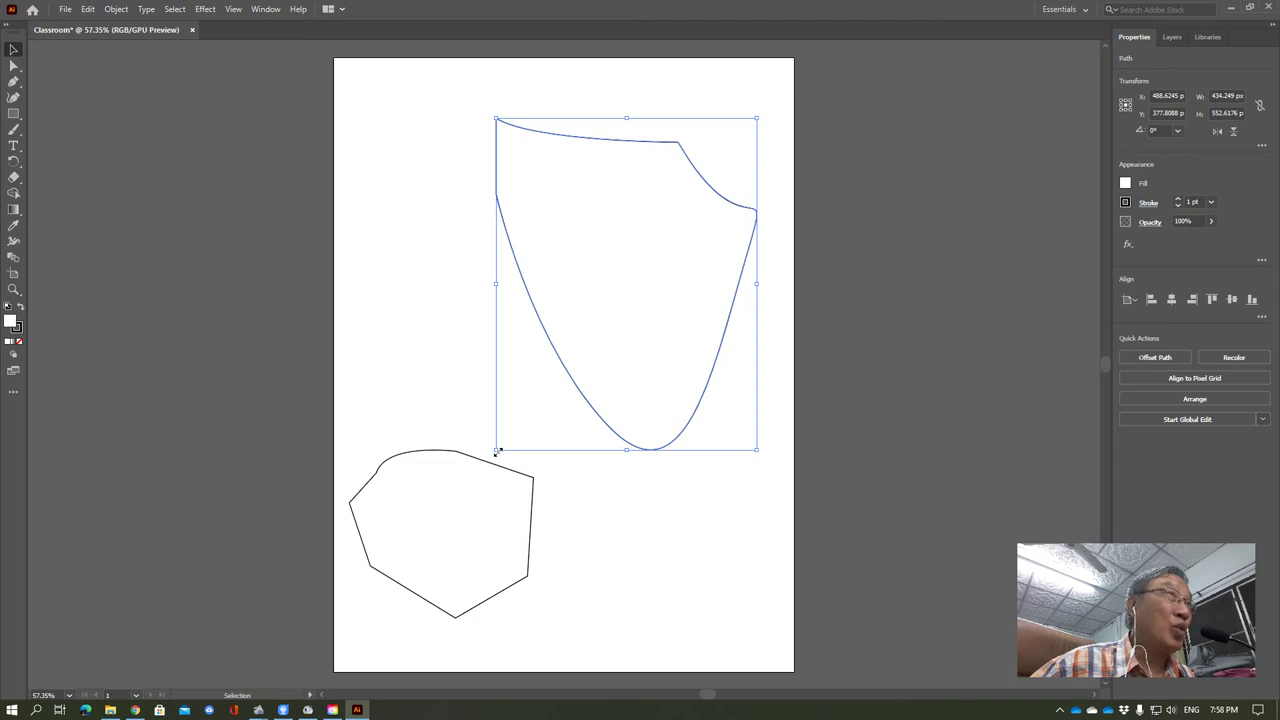
# - Scale the shield down to about 366 × 466 px and undo a stray copy
pyautogui.moveTo(497, 451)
pyautogui.mouseDown()
pyautogui.moveTo(569, 358)
pyautogui.moveTo(633, 231)
pyautogui.moveTo(363, 481)
pyautogui.moveTo(480, 412)
pyautogui.moveTo(588, 308)
pyautogui.mouseUp()
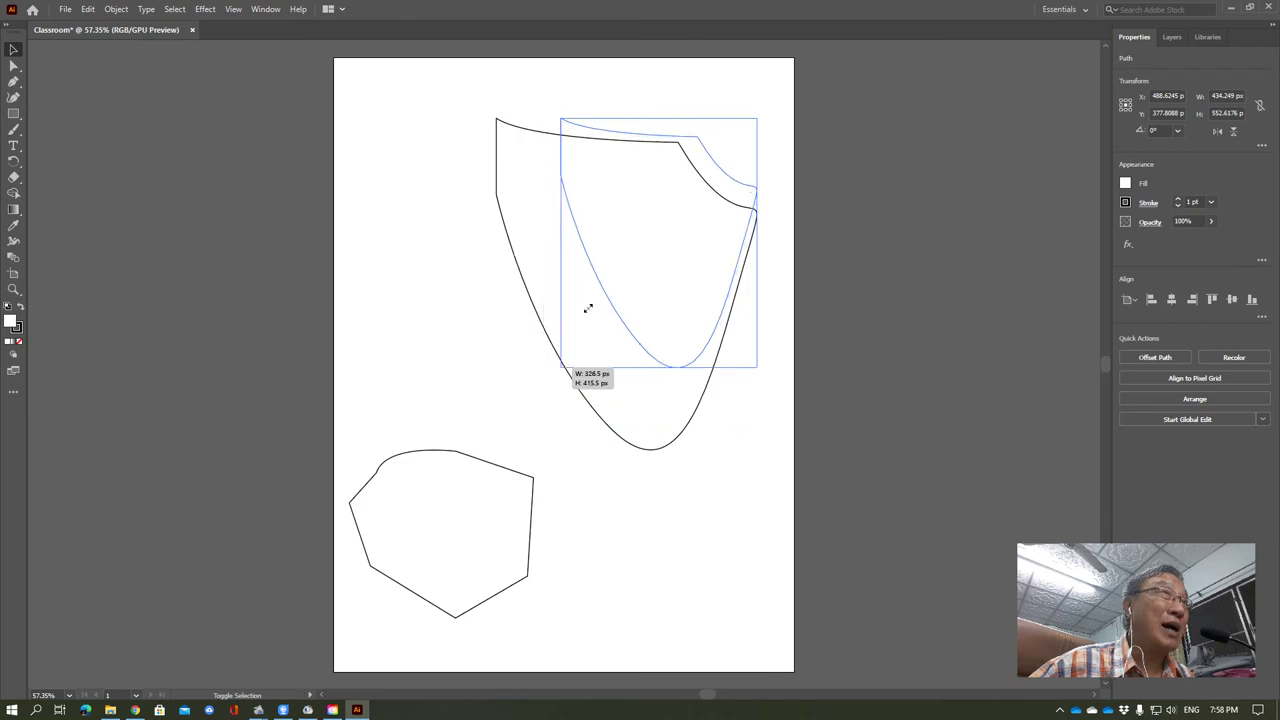
pyautogui.moveTo(588, 308); pyautogui.dragTo(565, 338)
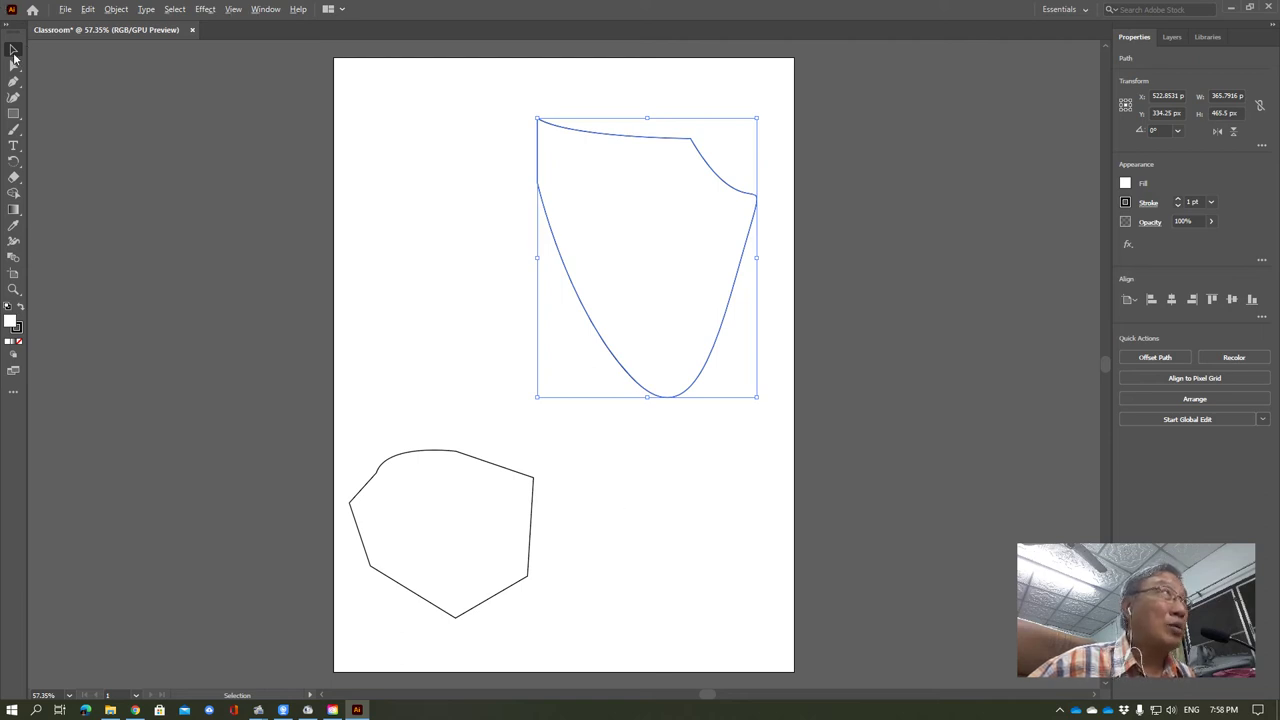
pyautogui.moveTo(626, 318); pyautogui.dragTo(620, 457)
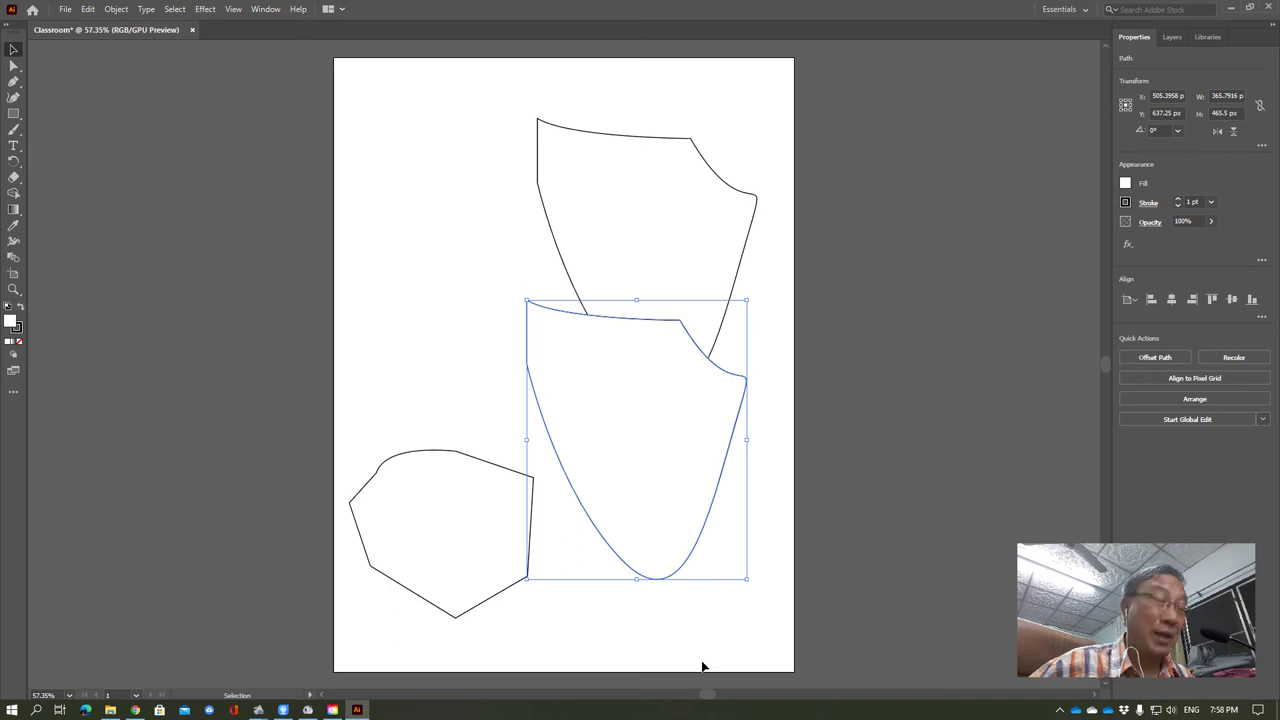
pyautogui.hotkey('ctrl', 'z')
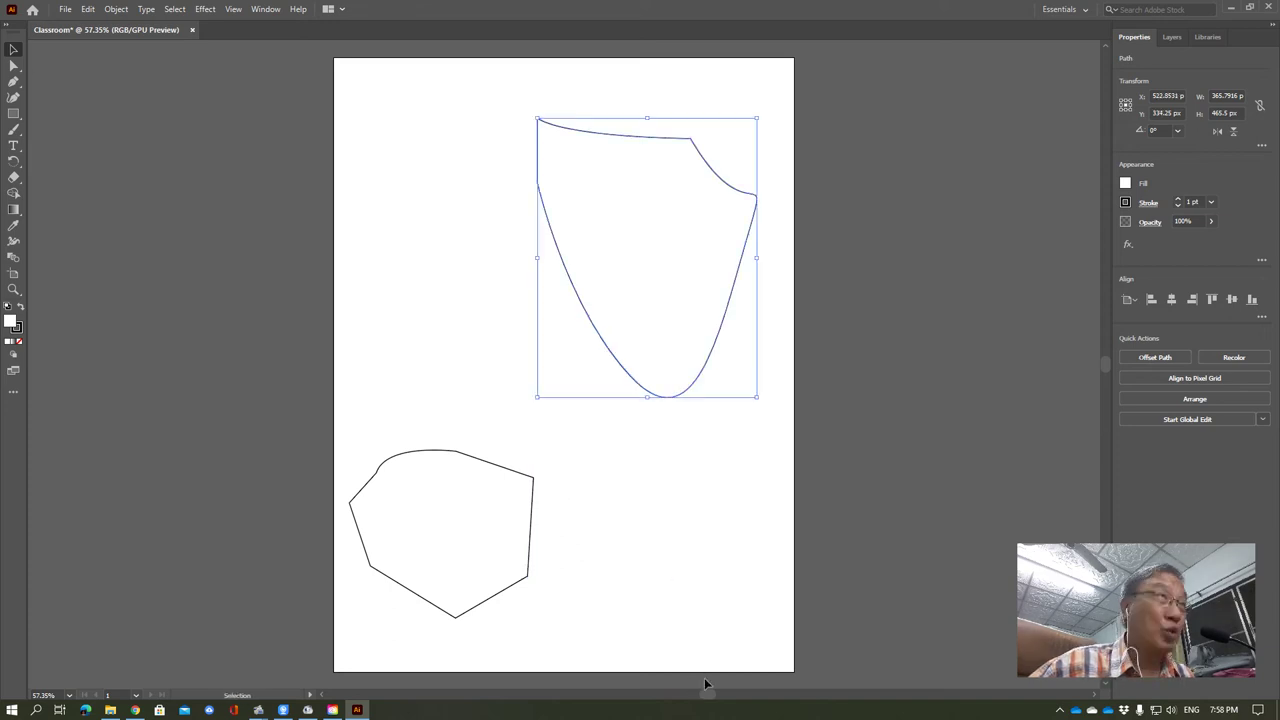
pyautogui.click(434, 287)
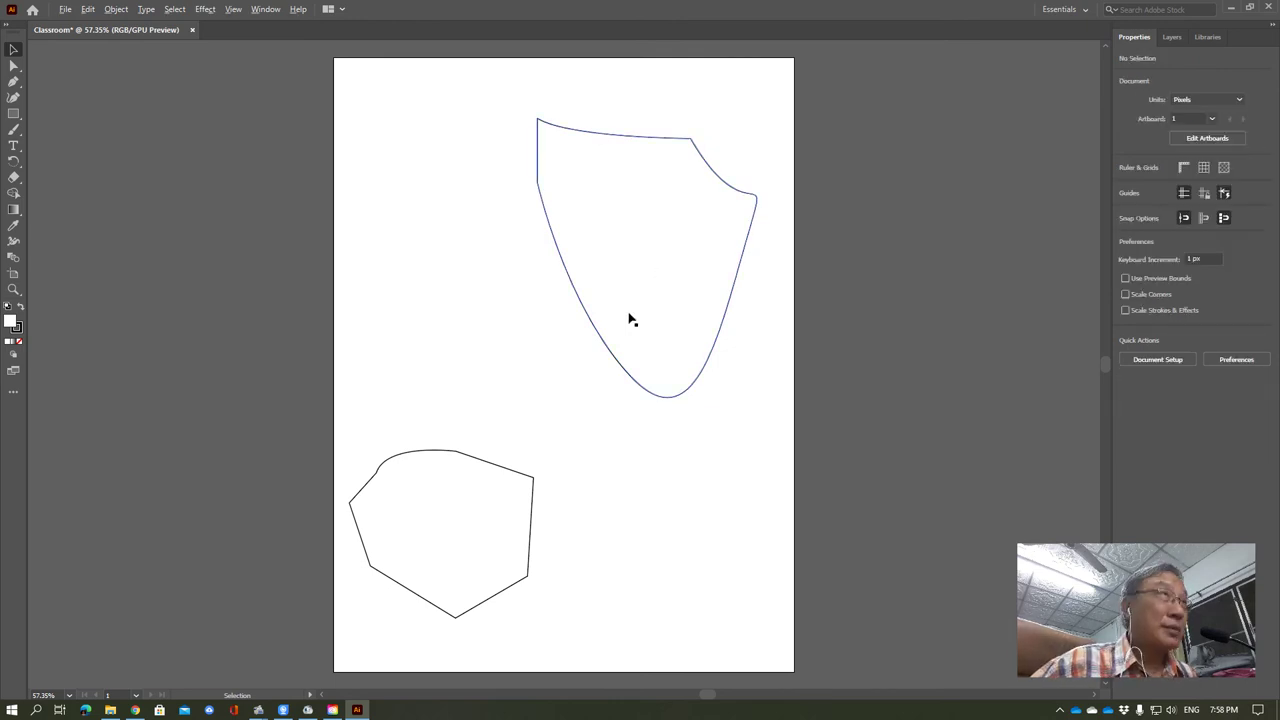
# - Alt-drag a duplicate of the shield slightly below the original and select the lower copy
pyautogui.moveTo(629, 320)
pyautogui.mouseDown()
pyautogui.moveTo(620, 372)
pyautogui.moveTo(626, 335)
pyautogui.mouseUp()
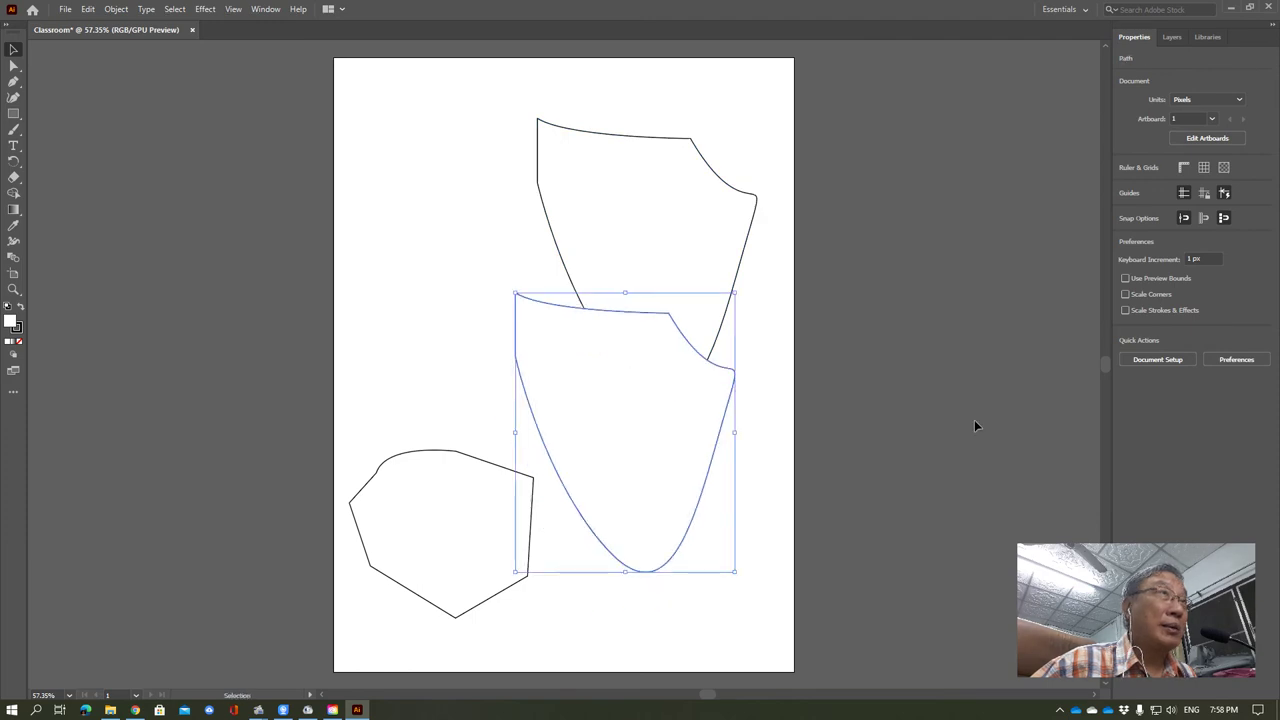
pyautogui.click(760, 498)
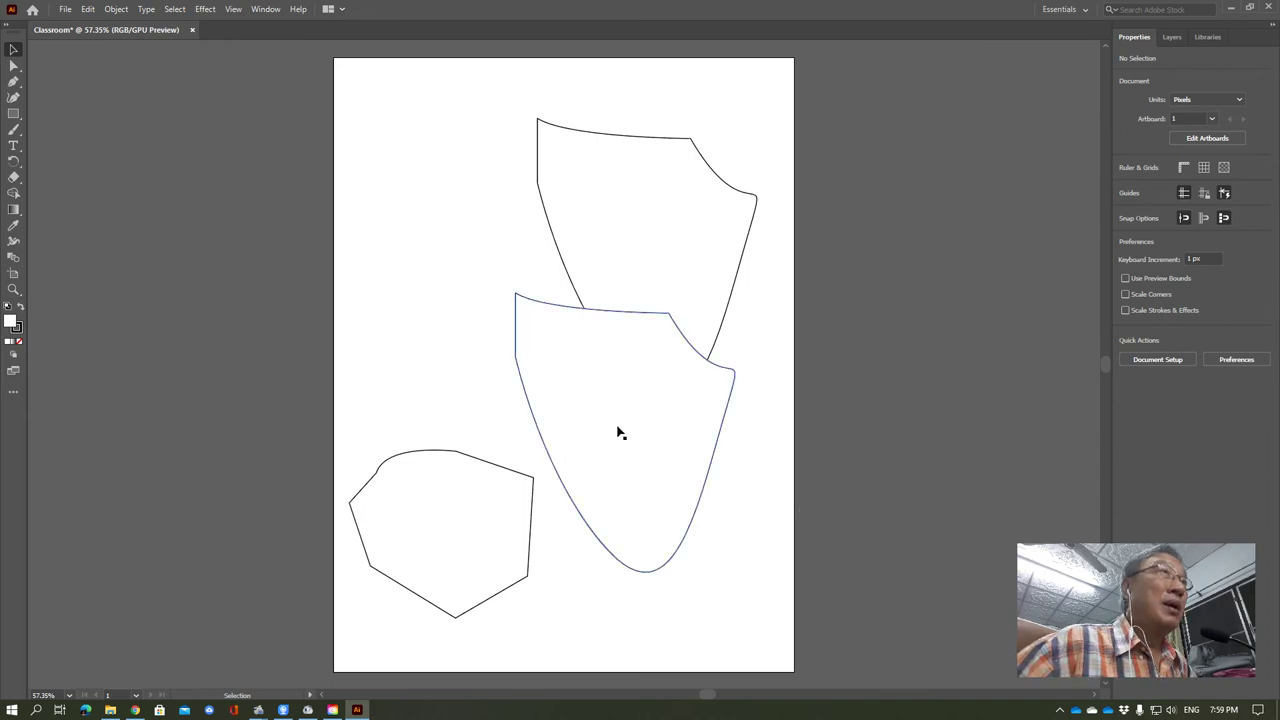
pyautogui.click(675, 438)
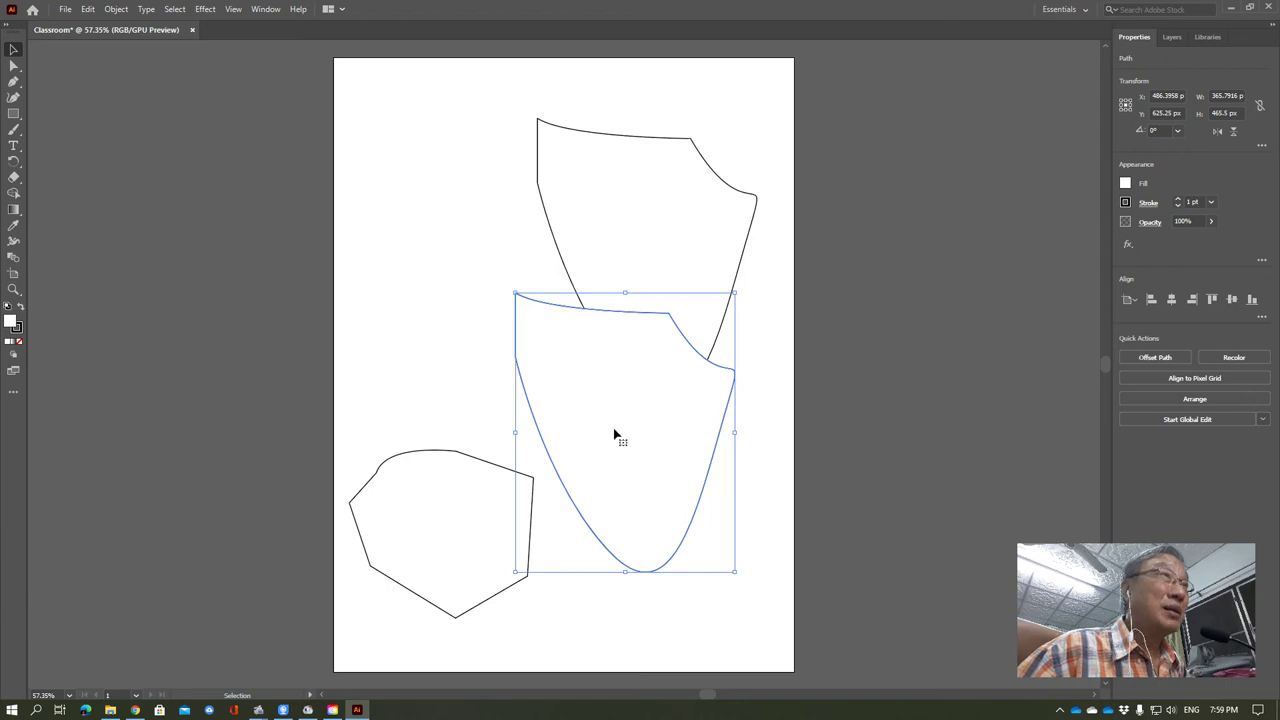
# - Reposition the lower shield copy and rotate it to about 316° across the hexagon
pyautogui.click(428, 314)
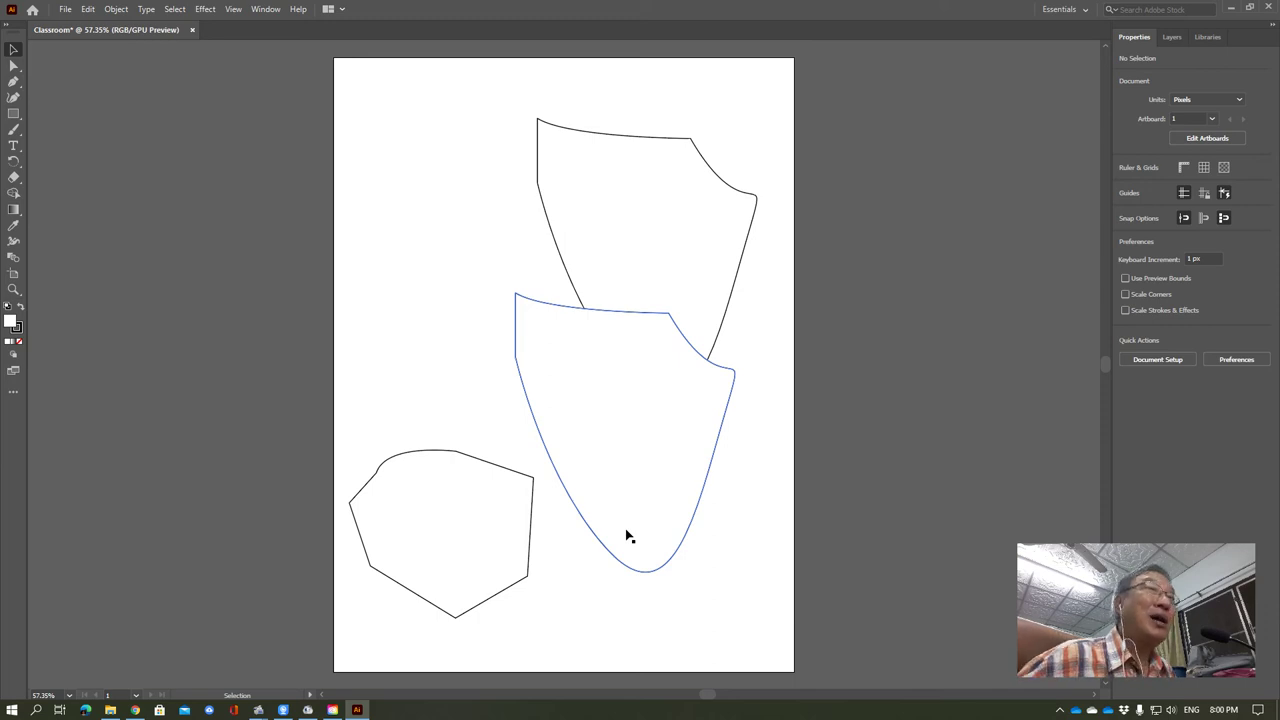
pyautogui.click(522, 387)
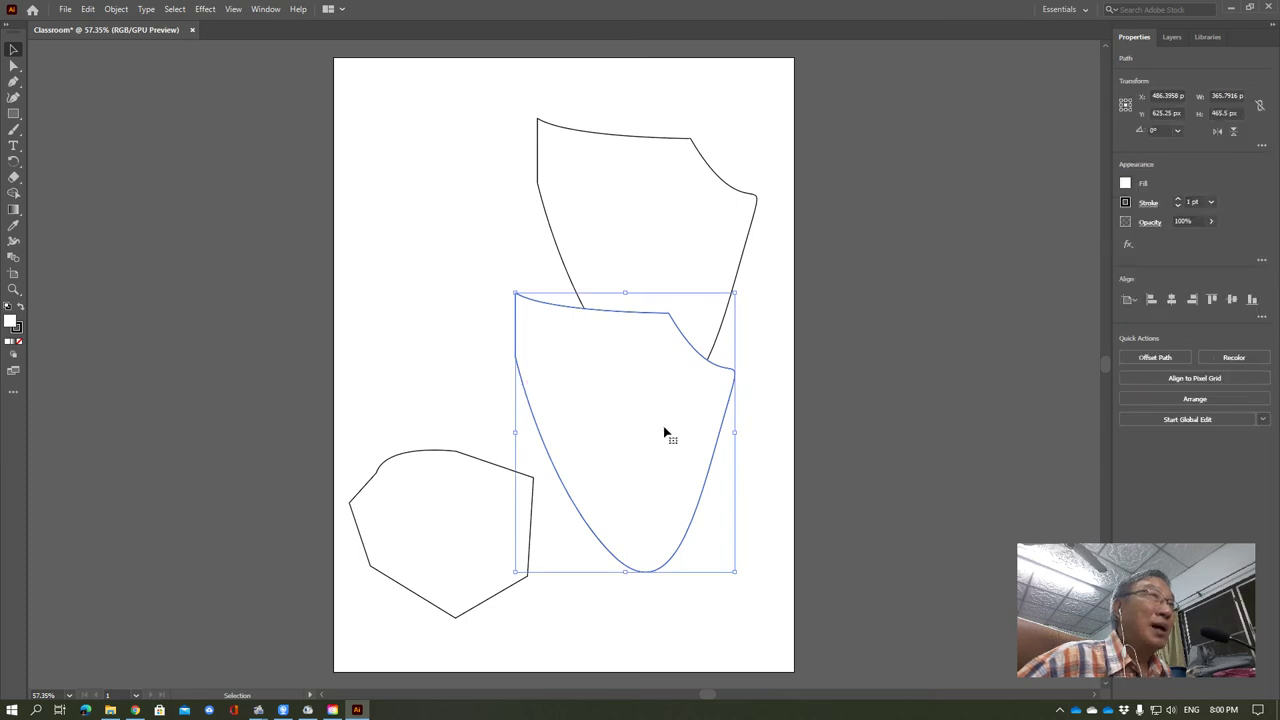
pyautogui.moveTo(664, 432)
pyautogui.mouseDown()
pyautogui.moveTo(543, 296)
pyautogui.moveTo(617, 325)
pyautogui.moveTo(615, 449)
pyautogui.moveTo(520, 350)
pyautogui.mouseUp()
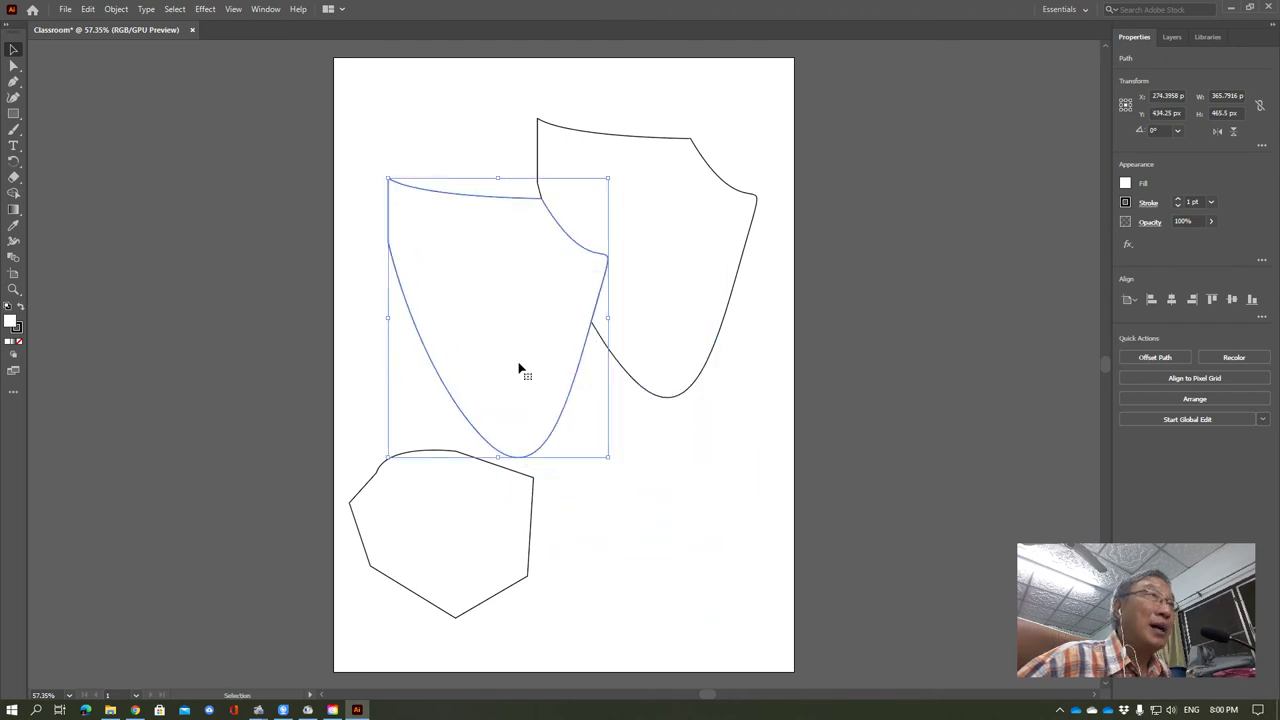
pyautogui.moveTo(611, 384); pyautogui.dragTo(692, 525)
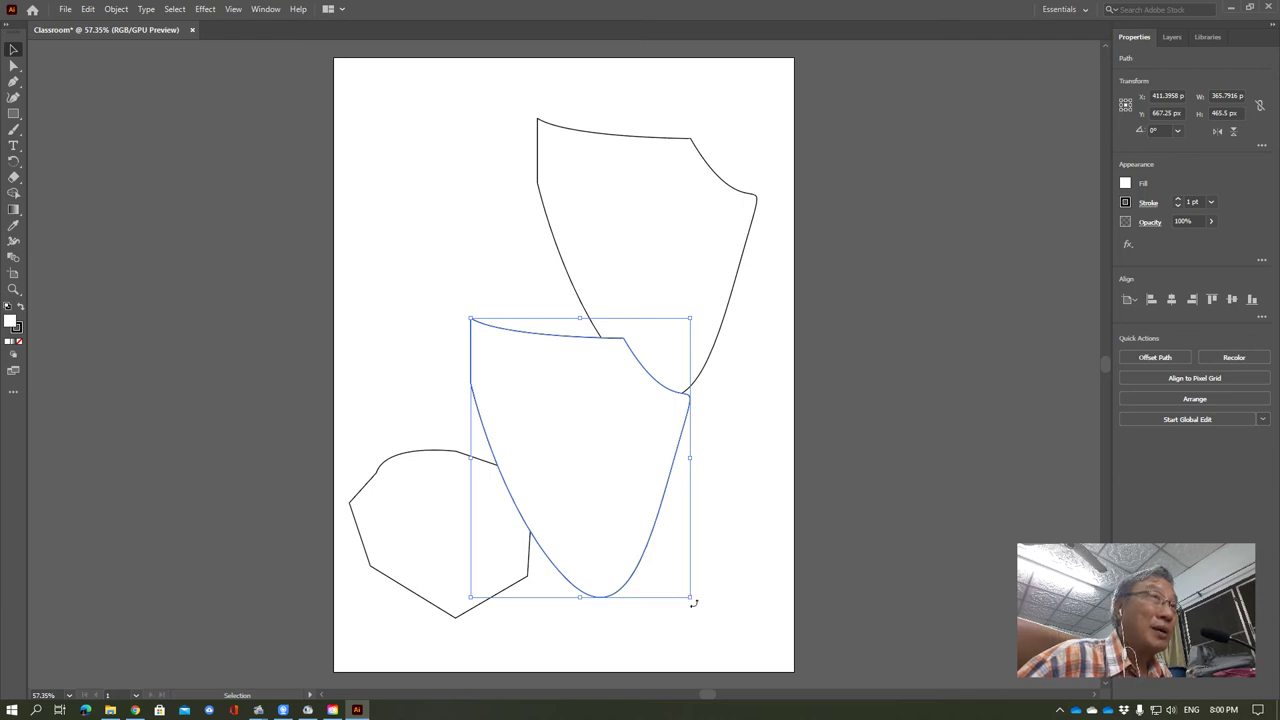
pyautogui.moveTo(694, 603)
pyautogui.mouseDown()
pyautogui.moveTo(623, 616)
pyautogui.moveTo(537, 600)
pyautogui.moveTo(580, 614)
pyautogui.moveTo(566, 620)
pyautogui.mouseUp()
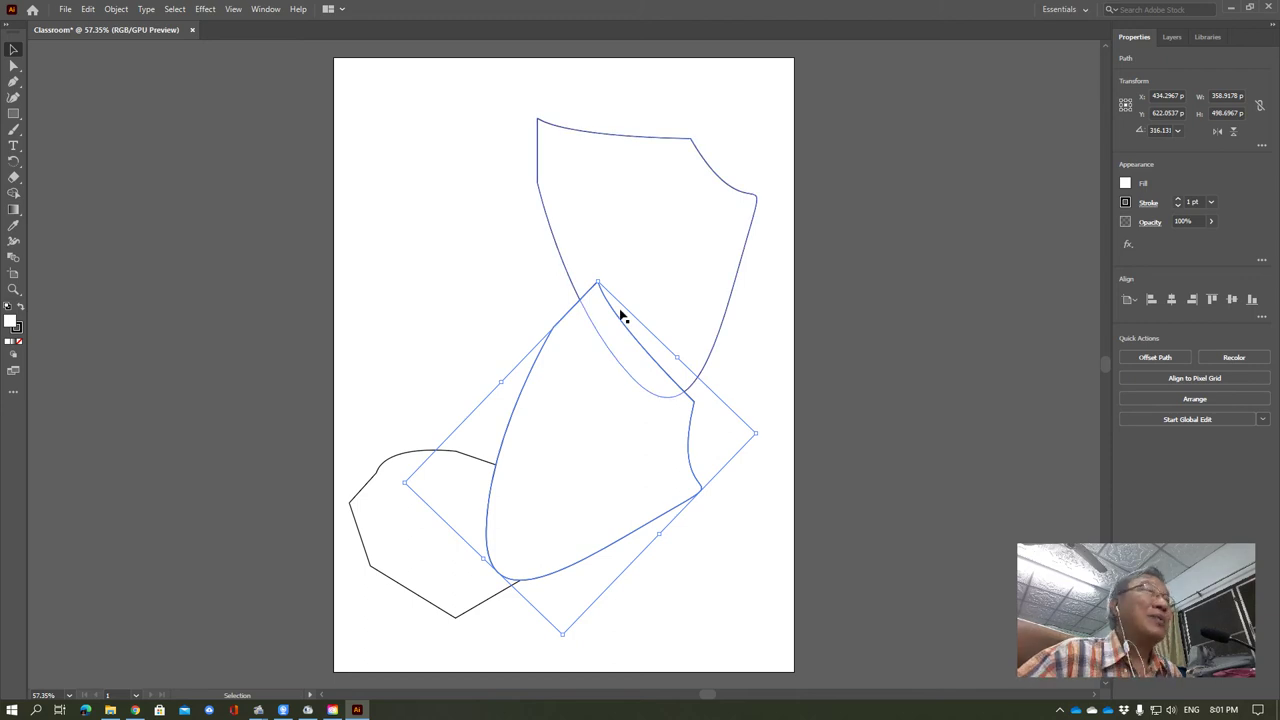
# - Place the rotated shield over the upright shield's left side, nudged about 48 px left
pyautogui.moveTo(617, 440)
pyautogui.mouseDown()
pyautogui.moveTo(535, 244)
pyautogui.moveTo(508, 217)
pyautogui.mouseUp()
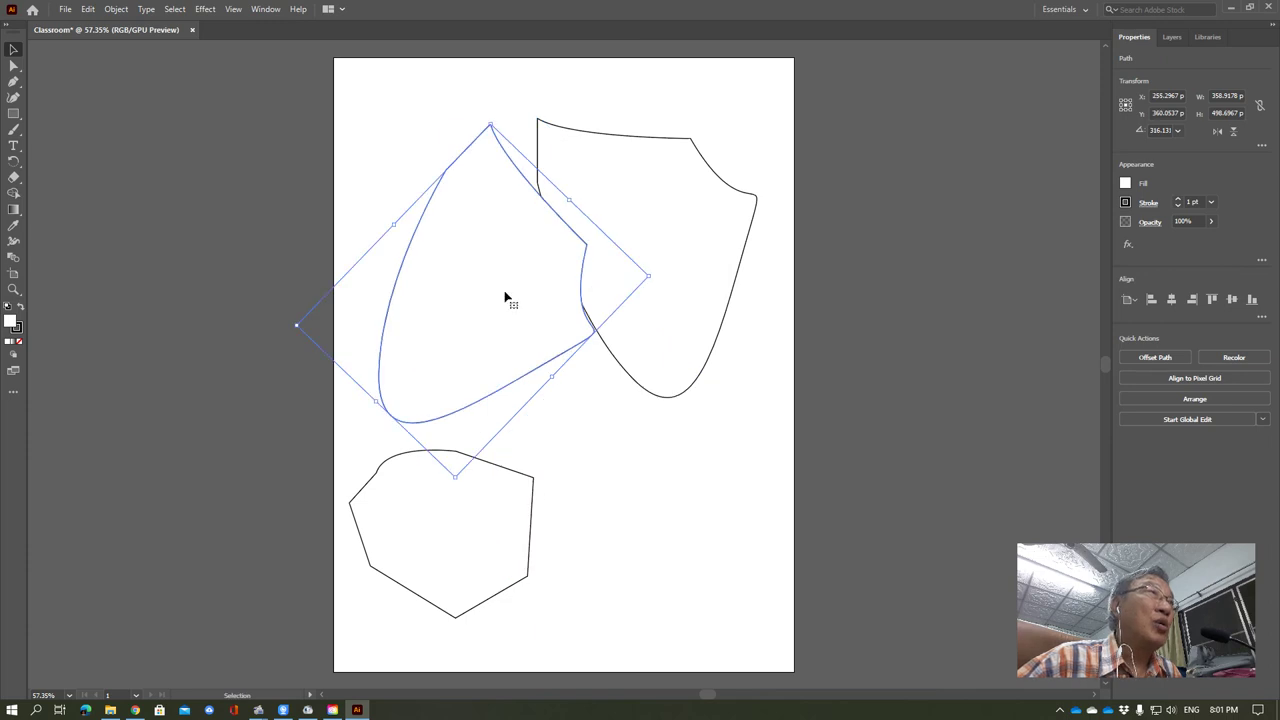
pyautogui.moveTo(506, 294); pyautogui.dragTo(551, 260)
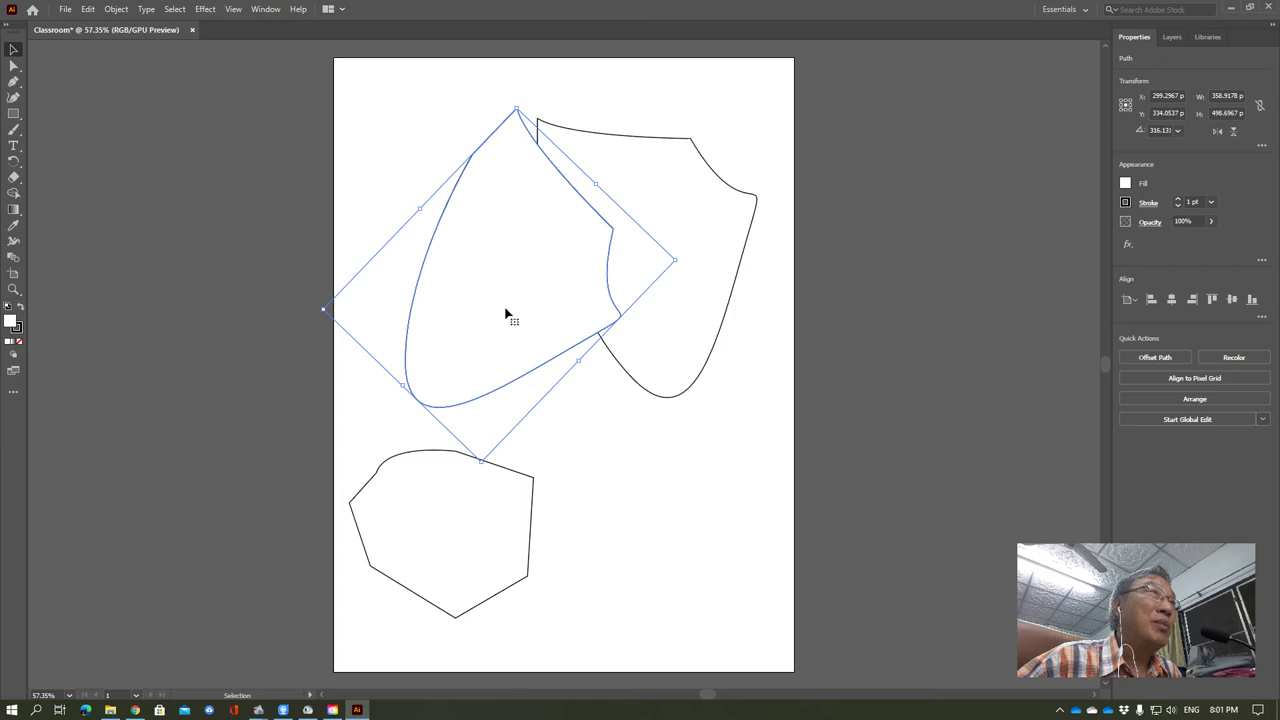
pyautogui.moveTo(509, 314); pyautogui.dragTo(548, 334)
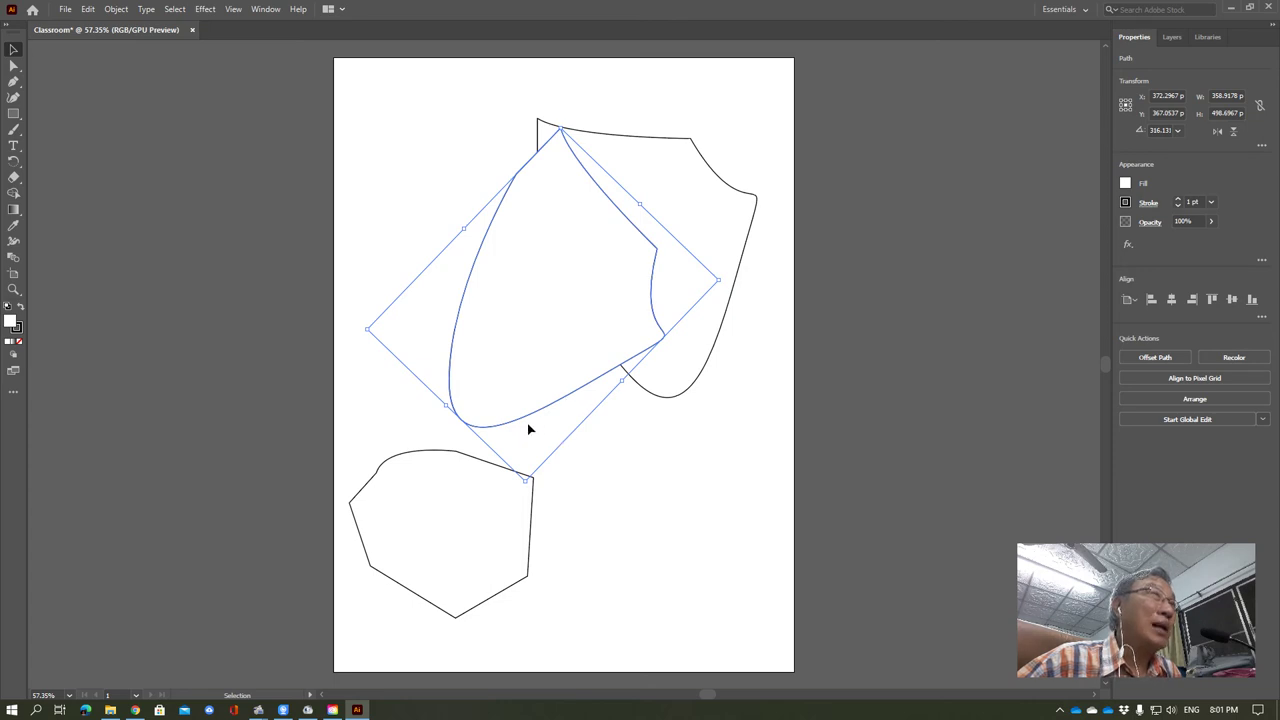
pyautogui.click(691, 240)
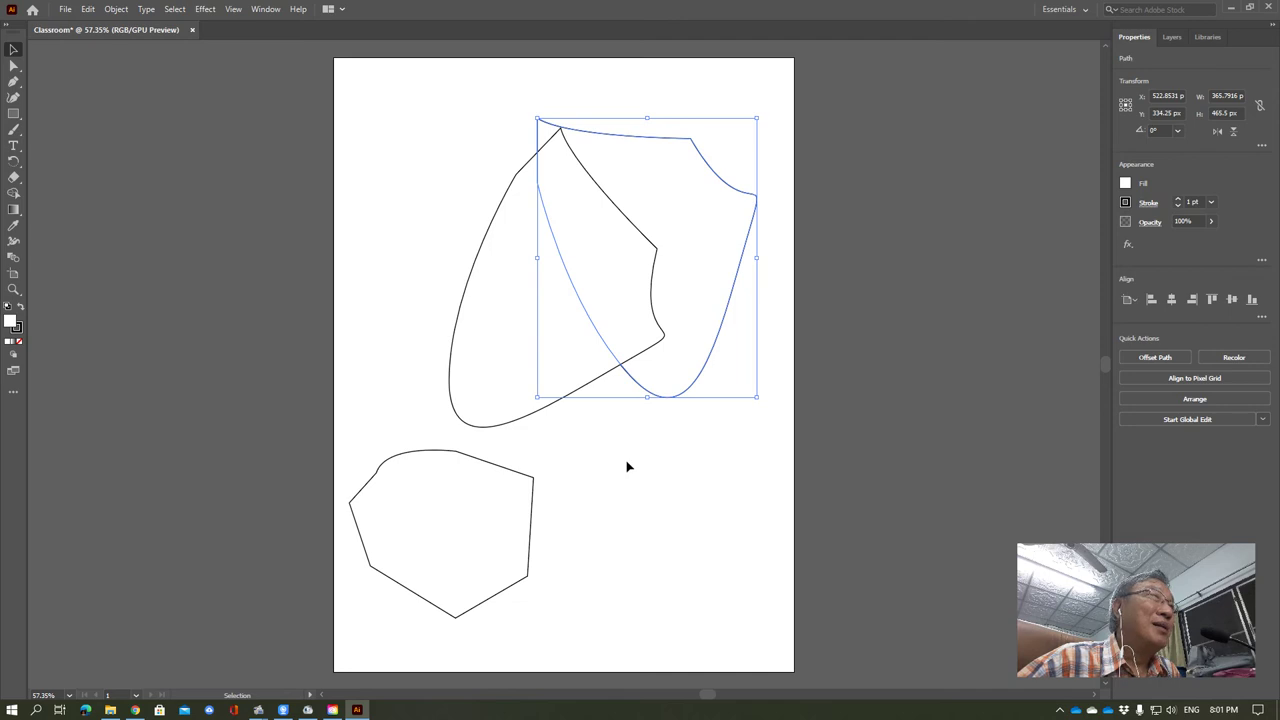
pyautogui.click(516, 353)
pyautogui.moveTo(532, 340); pyautogui.dragTo(484, 349)
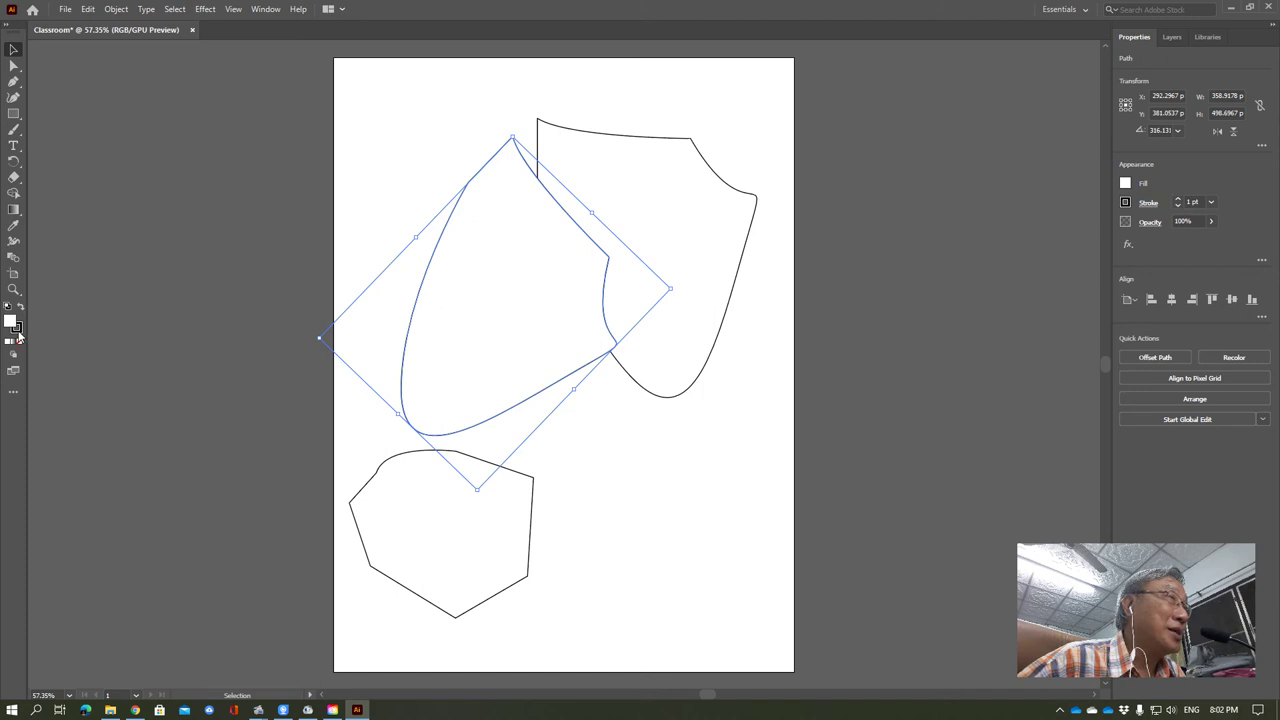
# - Set the rotated shield's stroke to pink-red FF1751 from the Color panel's RGB spectrum
pyautogui.click(17, 332)
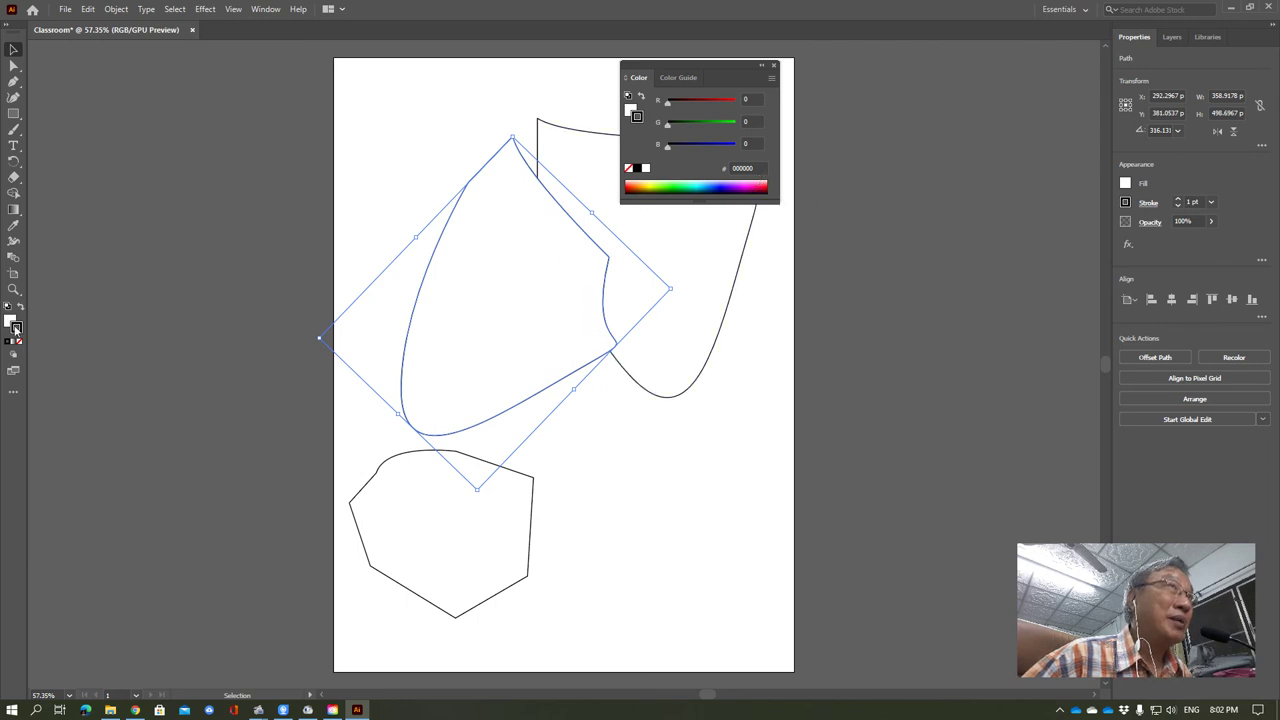
pyautogui.moveTo(698, 65); pyautogui.dragTo(924, 105)
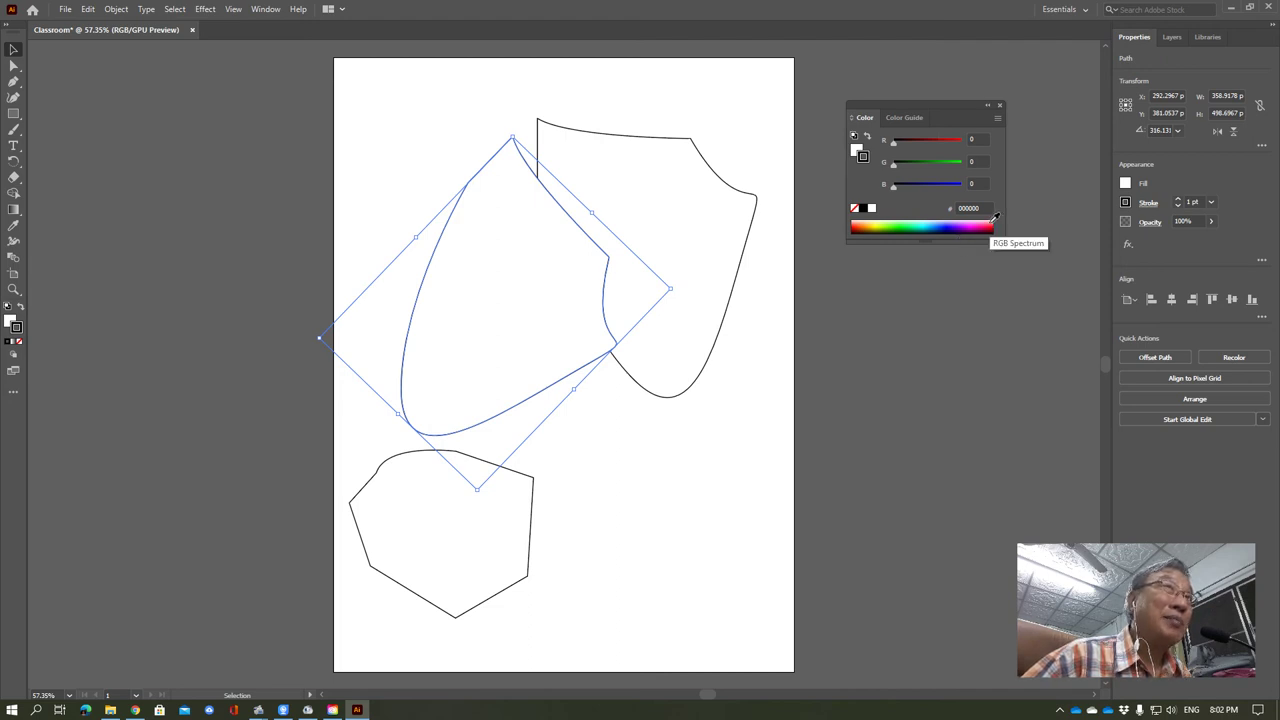
pyautogui.click(995, 216)
pyautogui.click(991, 219)
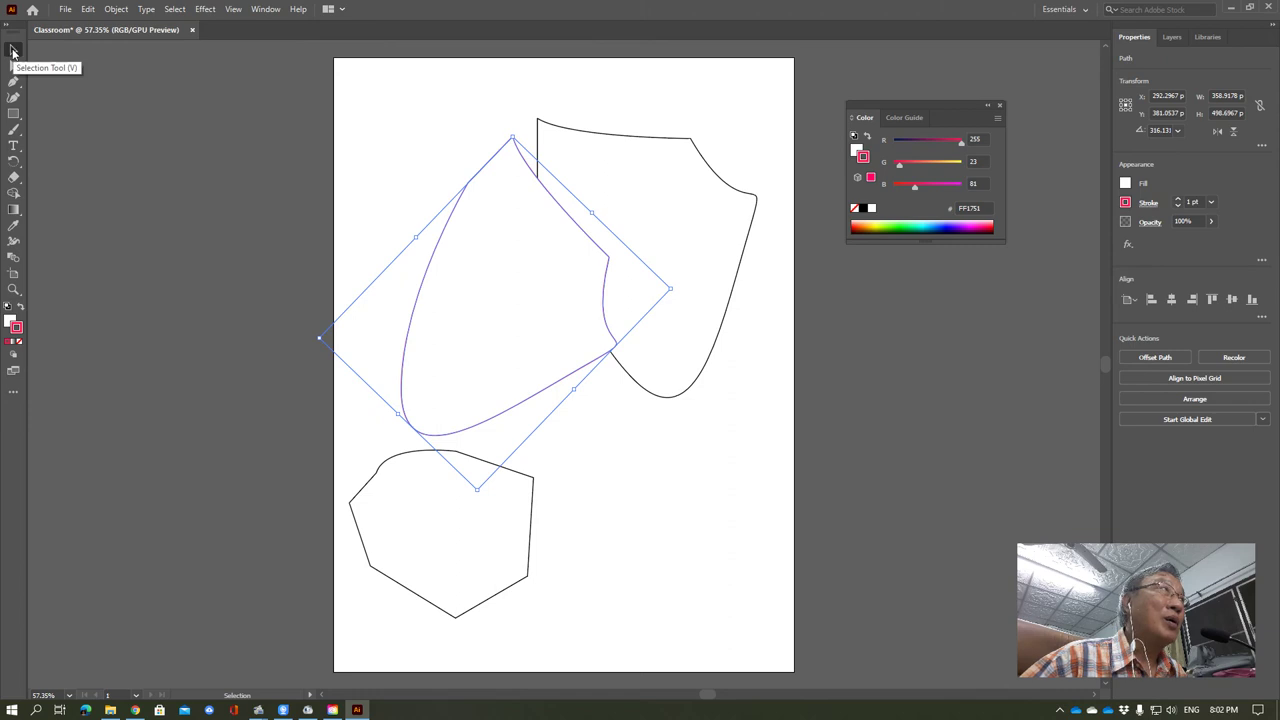
pyautogui.click(13, 50)
pyautogui.press('Return')
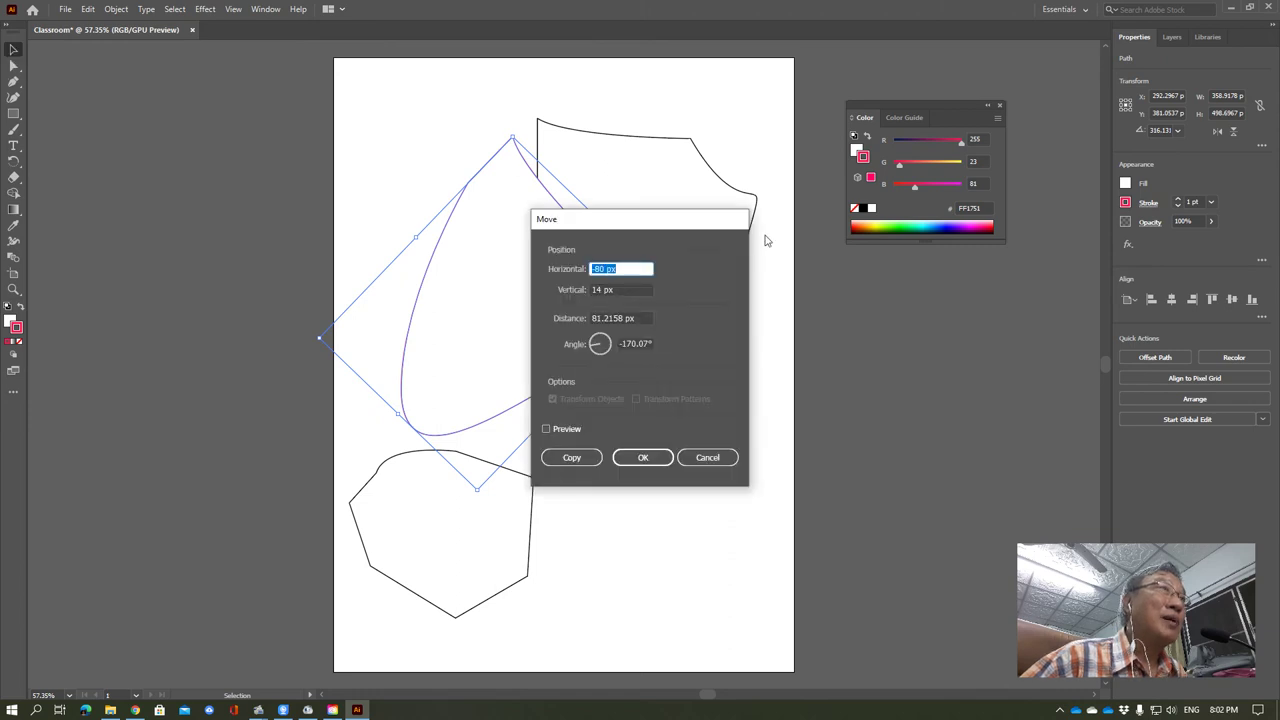
pyautogui.click(700, 457)
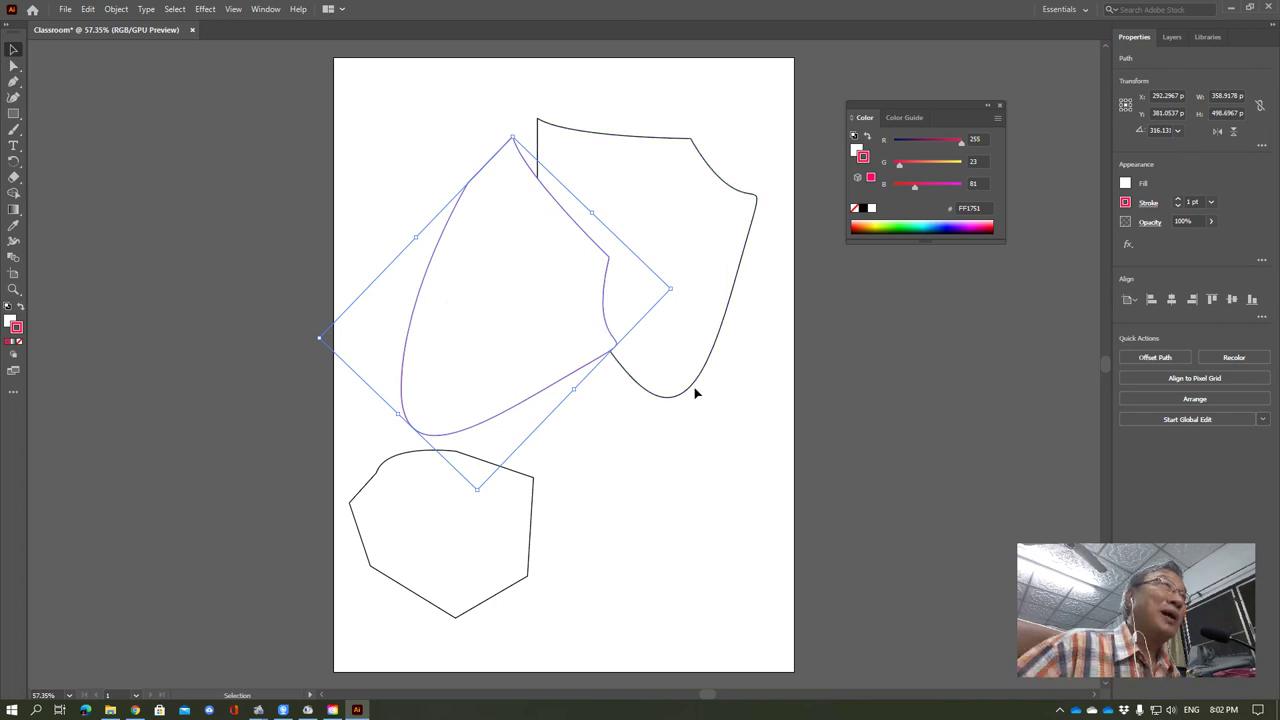
pyautogui.click(707, 471)
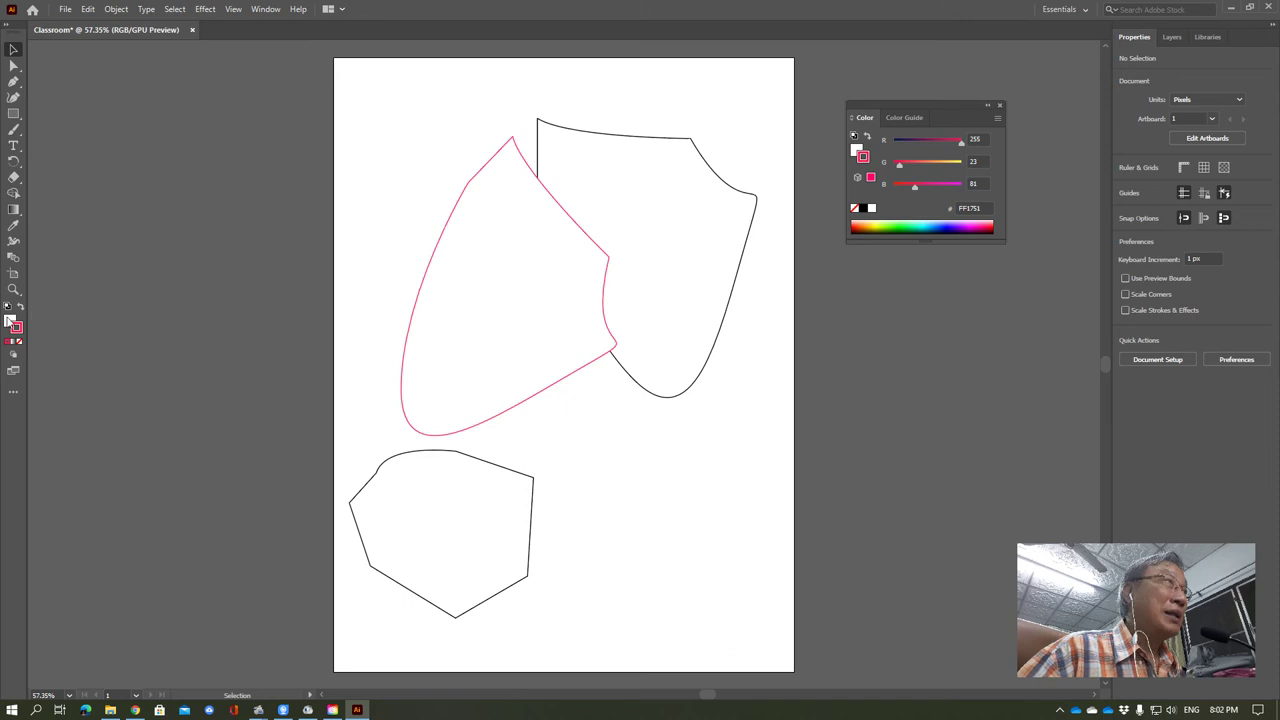
# - Give the pink-outlined tilted shield a bright yellow F6FF2E fill
pyautogui.click(9, 321)
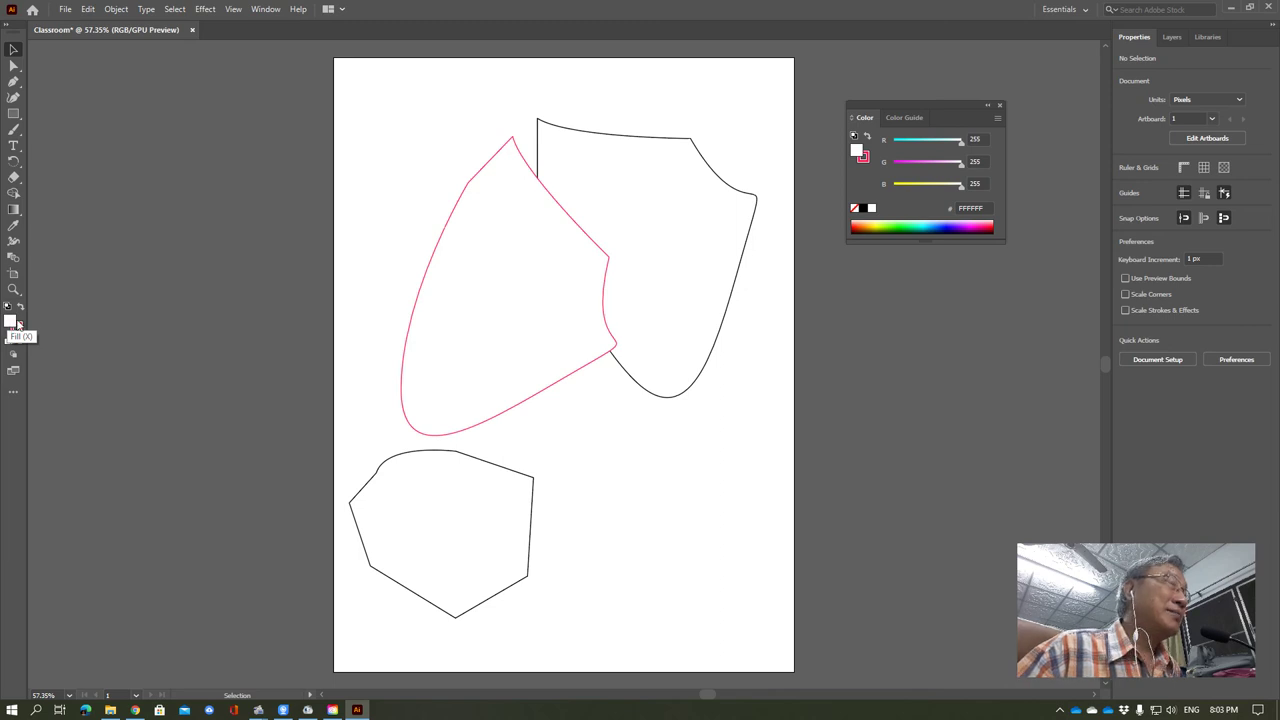
pyautogui.click(881, 222)
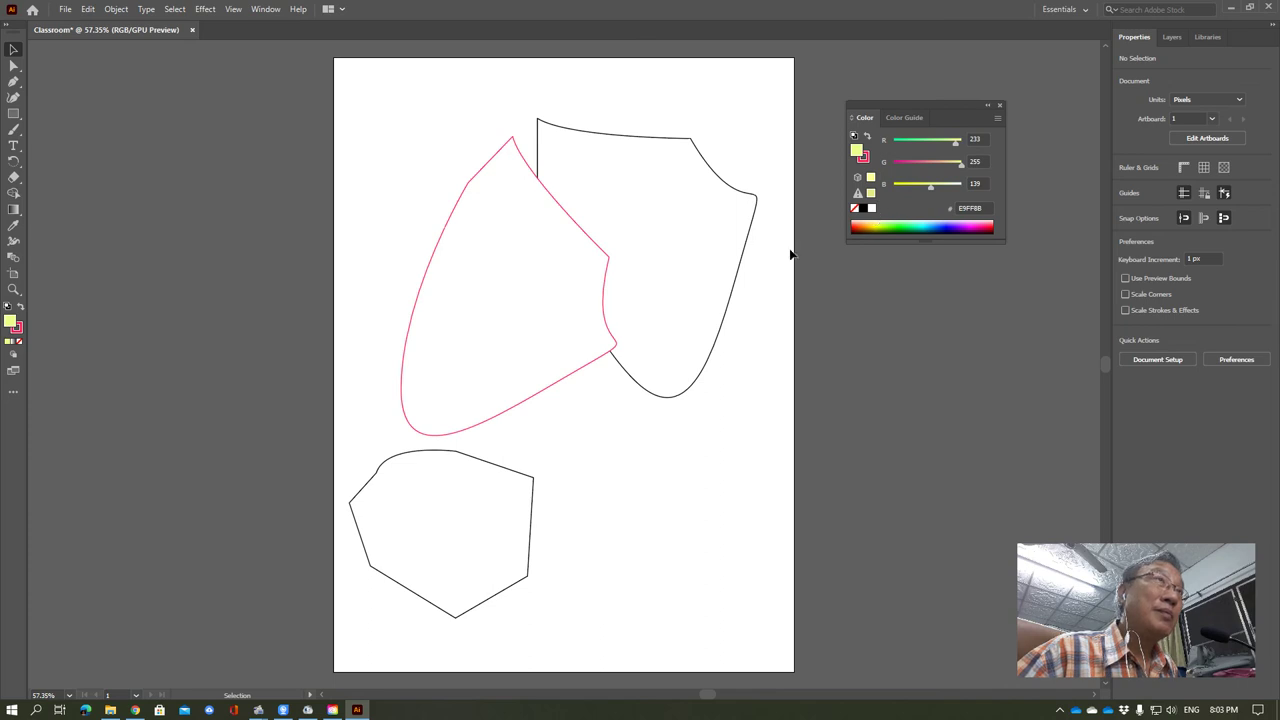
pyautogui.click(471, 263)
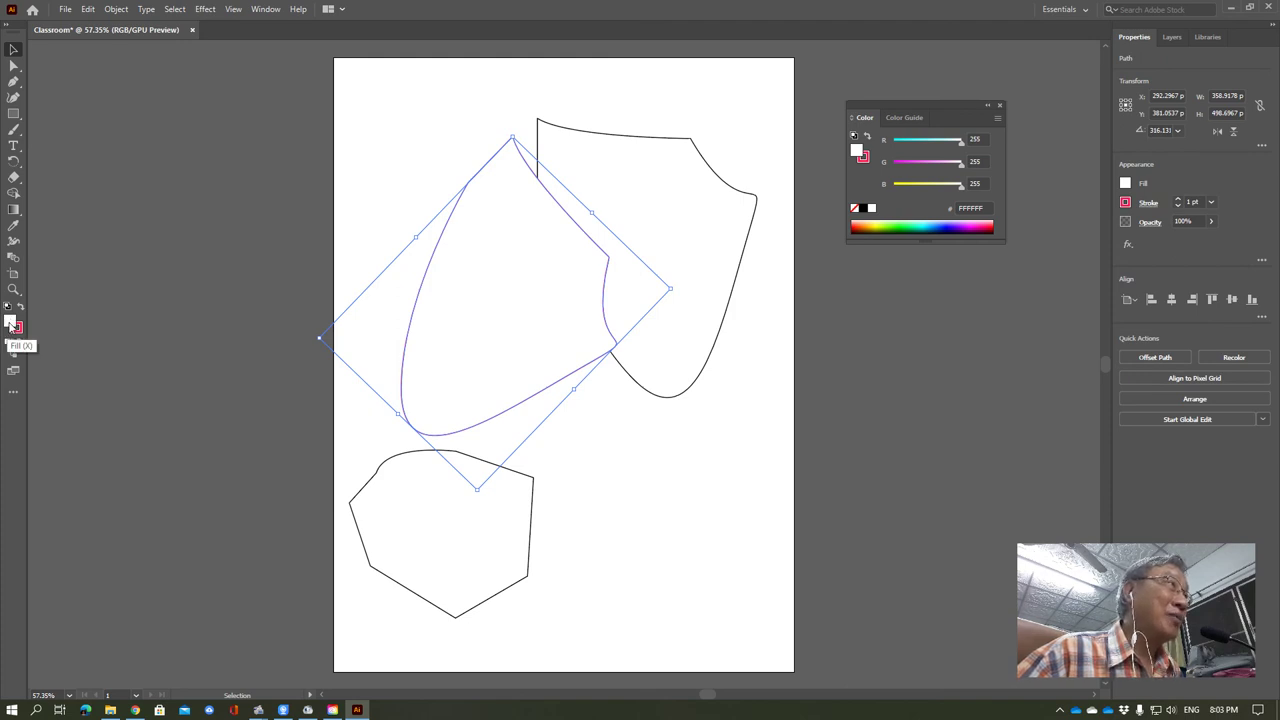
pyautogui.click(875, 222)
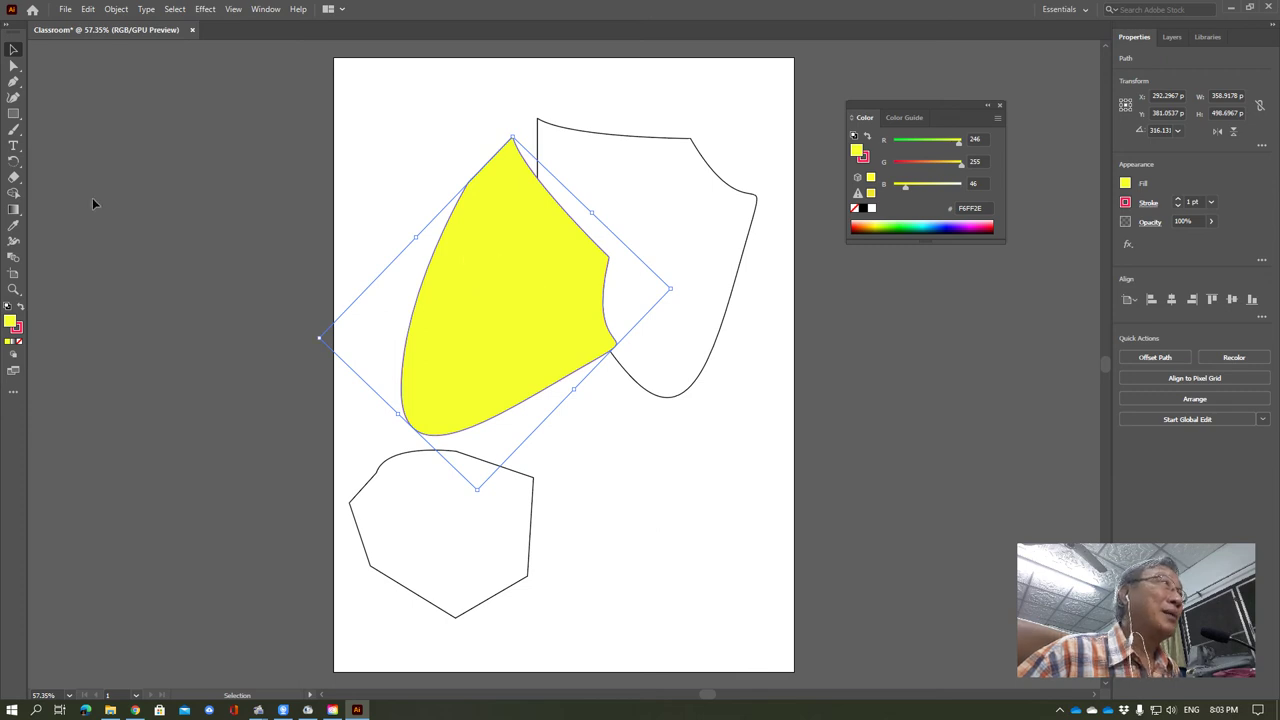
pyautogui.click(647, 515)
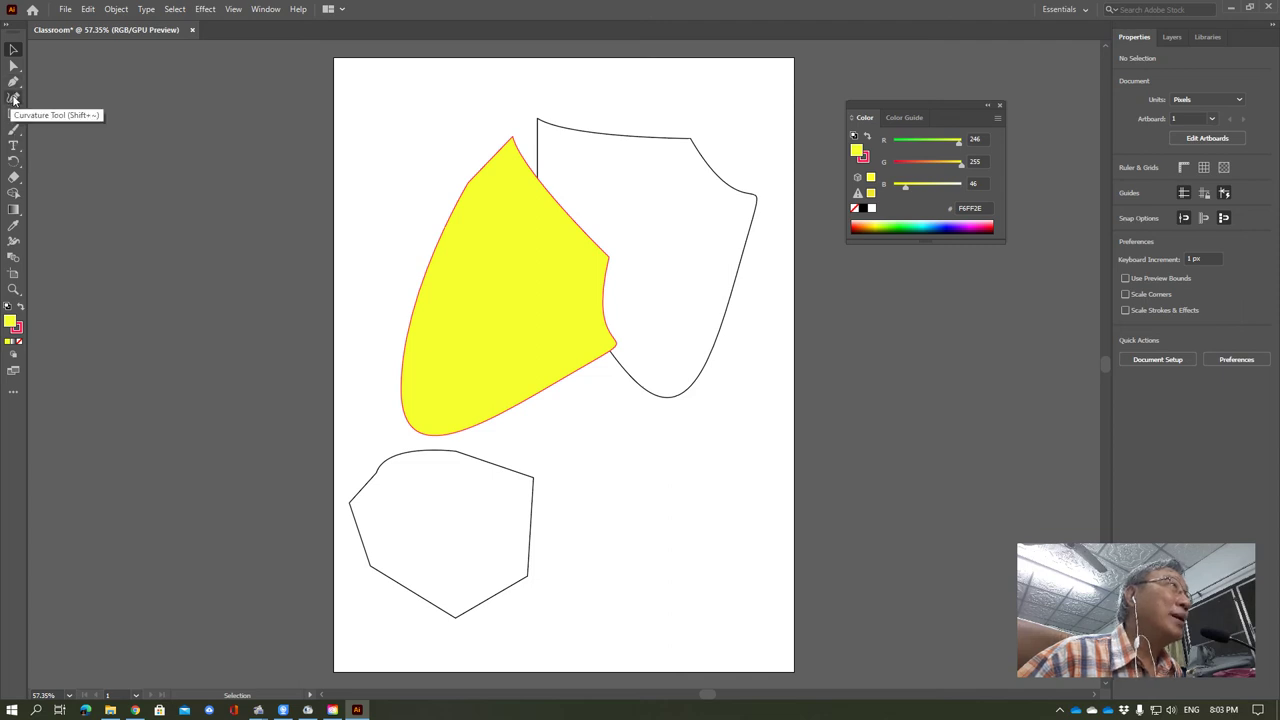
pyautogui.click(13, 97)
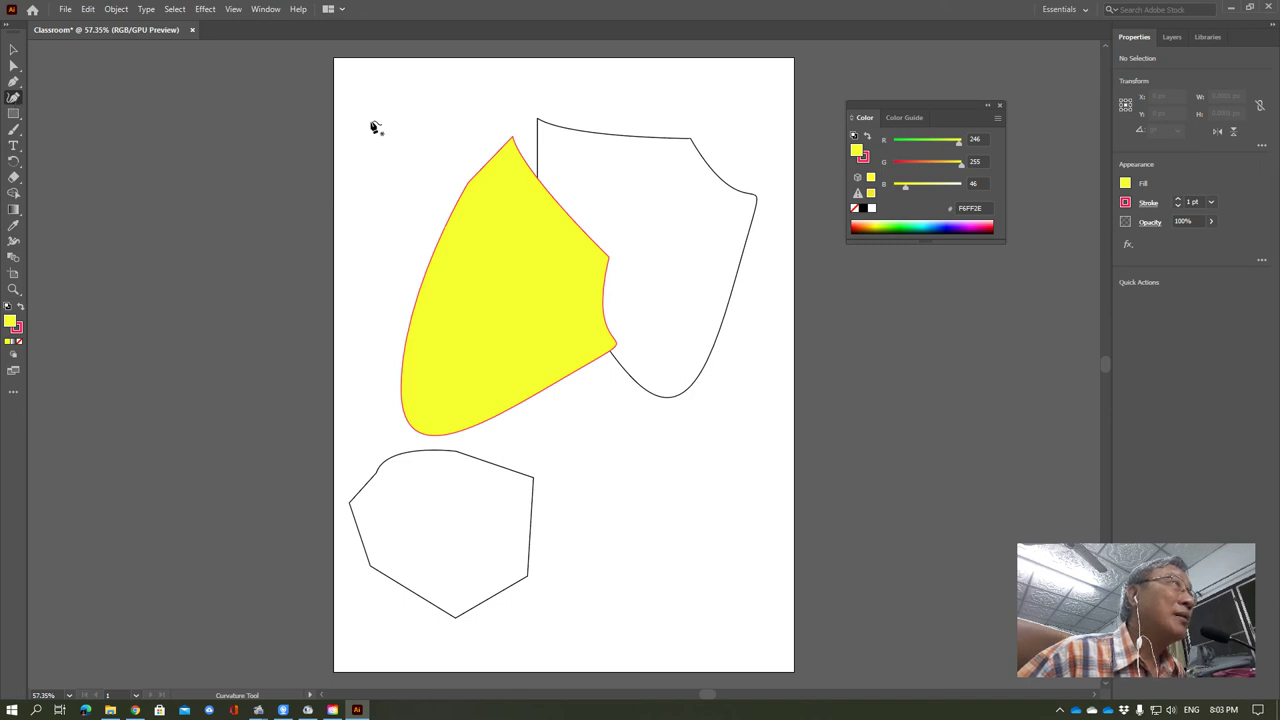
pyautogui.click(378, 172)
pyautogui.click(386, 199)
pyautogui.click(380, 237)
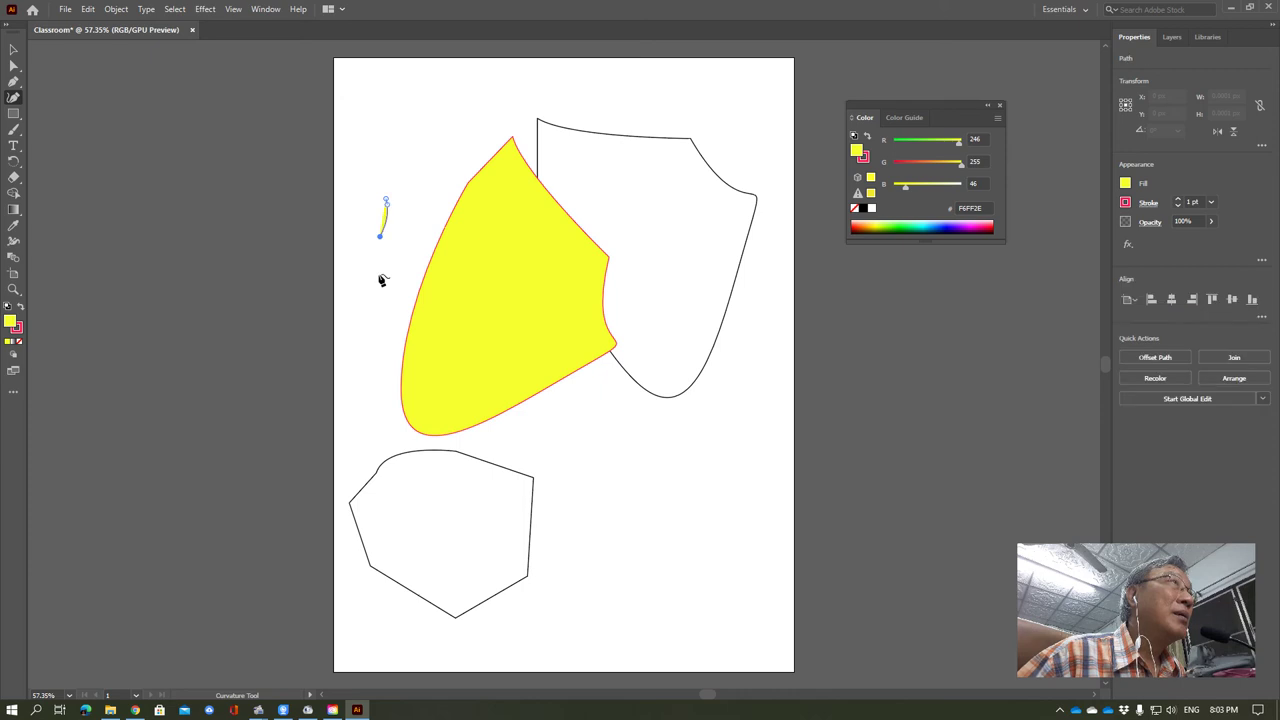
pyautogui.click(378, 277)
pyautogui.click(372, 344)
pyautogui.click(366, 361)
pyautogui.click(362, 406)
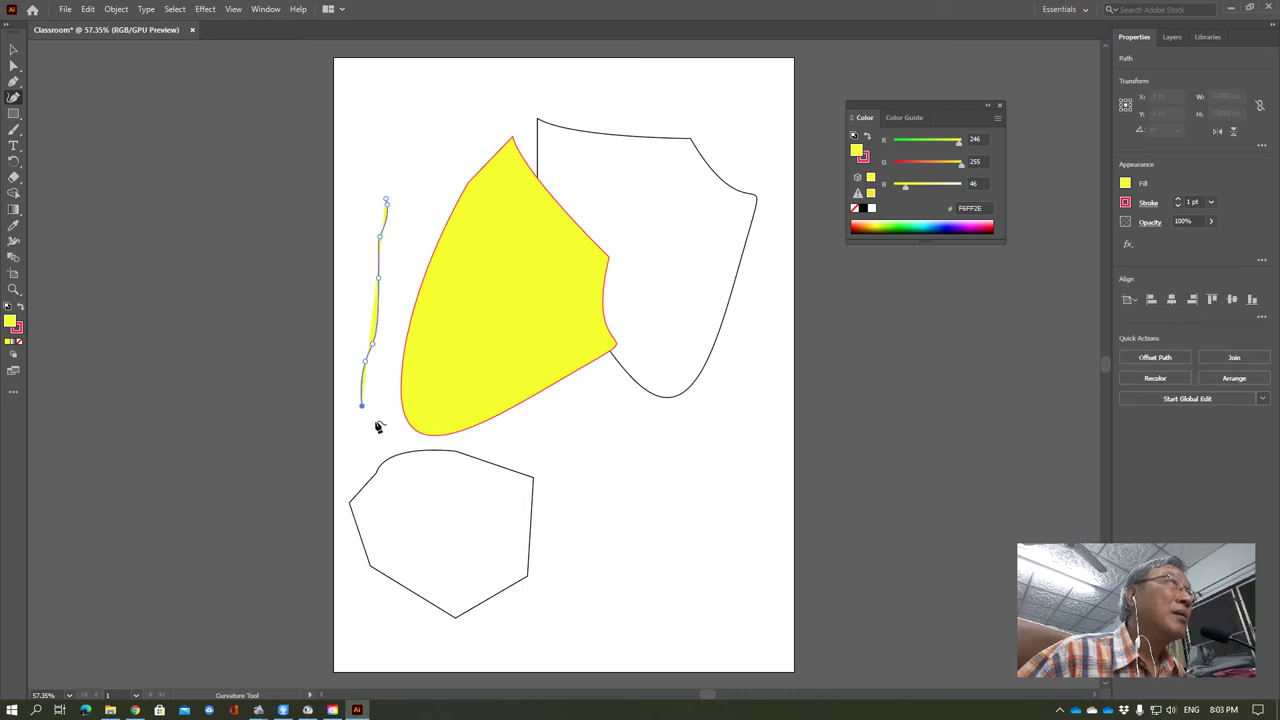
pyautogui.click(374, 420)
pyautogui.click(398, 432)
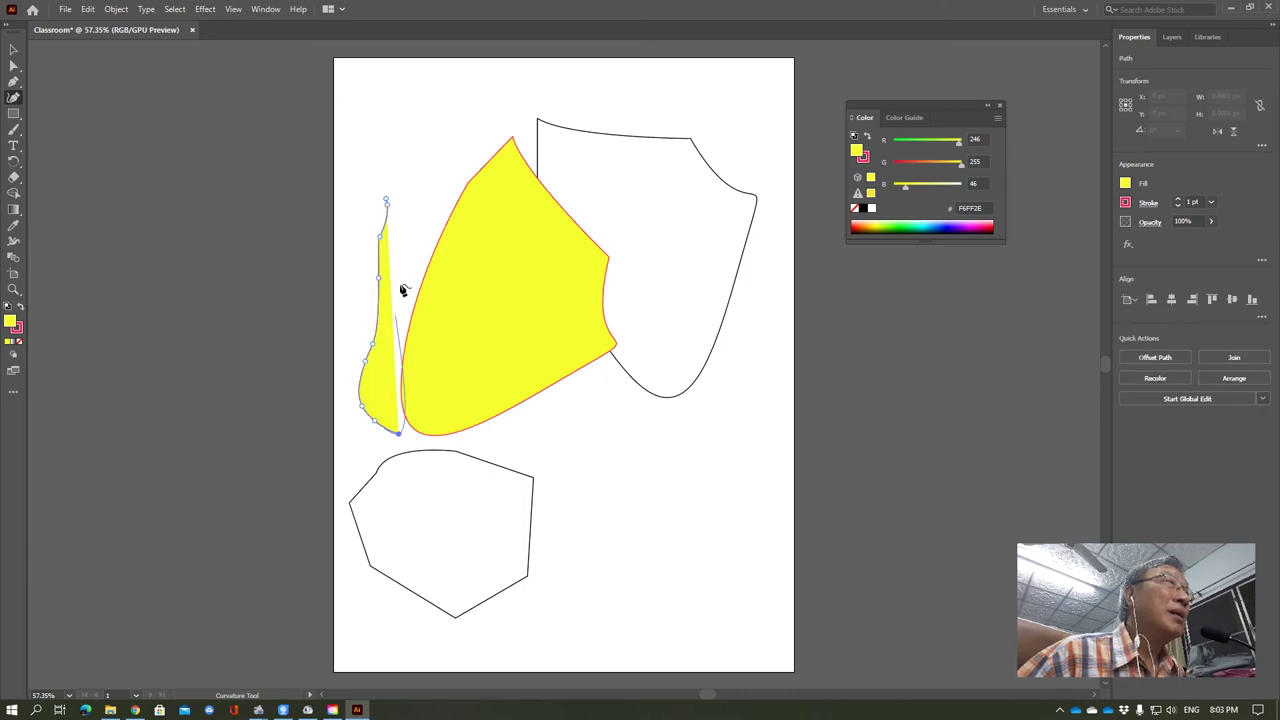
pyautogui.click(409, 234)
pyautogui.click(386, 201)
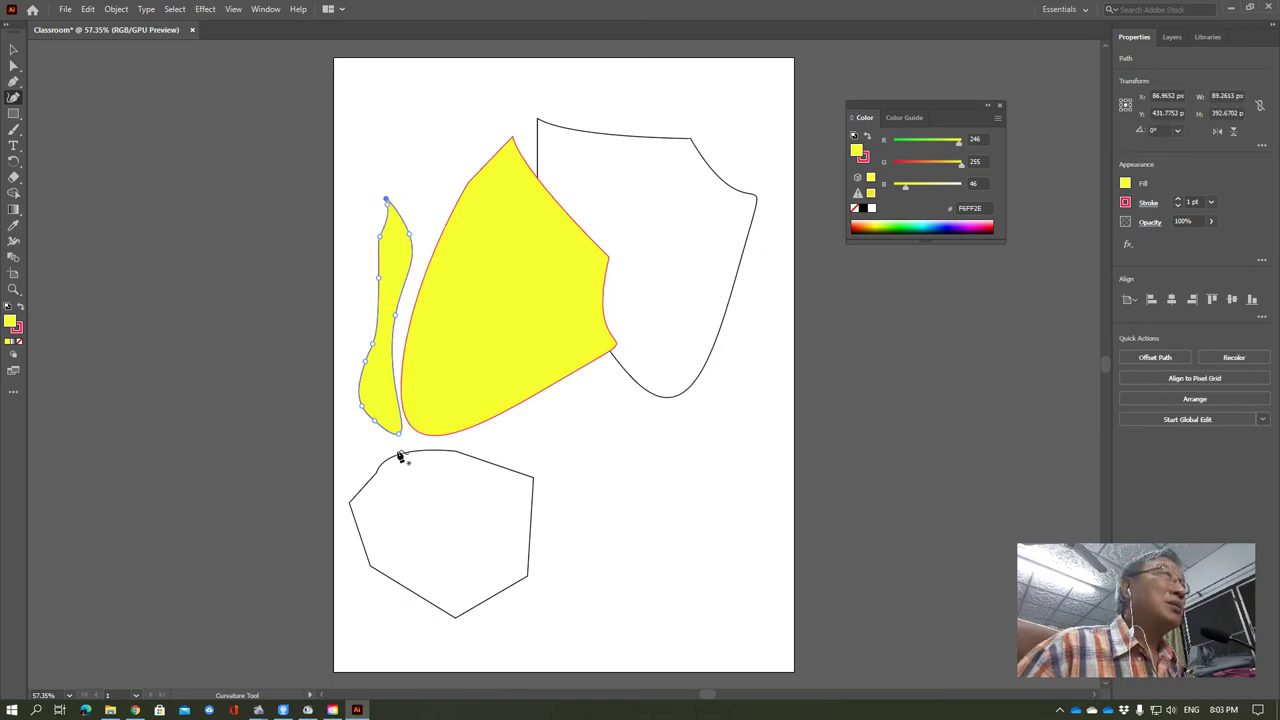
pyautogui.moveTo(367, 366); pyautogui.dragTo(350, 338)
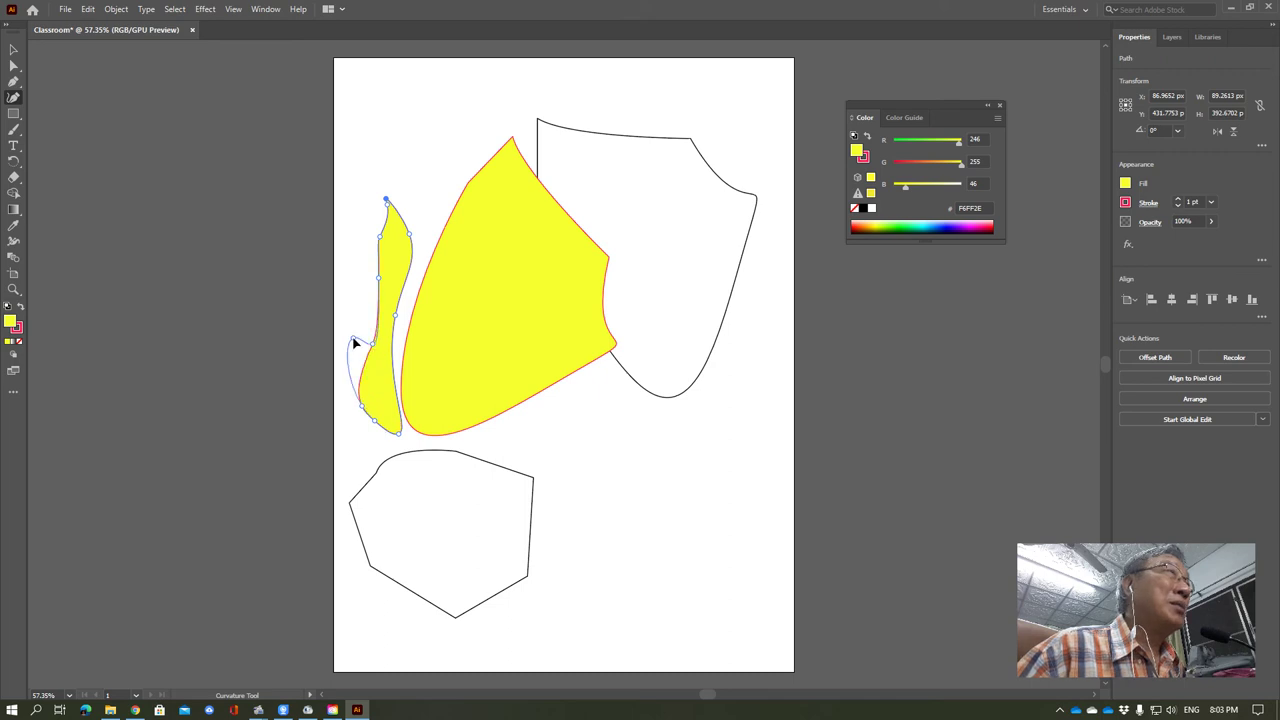
pyautogui.moveTo(381, 285)
pyautogui.mouseDown()
pyautogui.moveTo(365, 222)
pyautogui.moveTo(437, 213)
pyautogui.mouseUp()
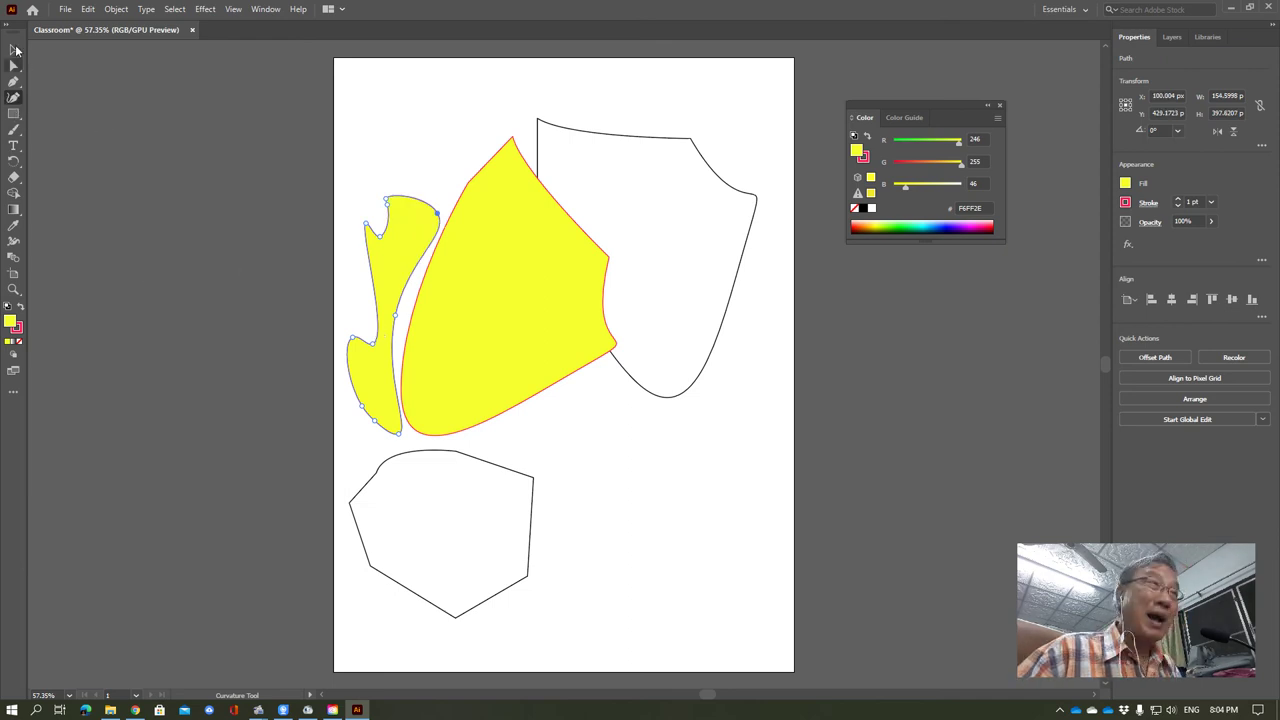
pyautogui.click(14, 49)
pyautogui.click(403, 246)
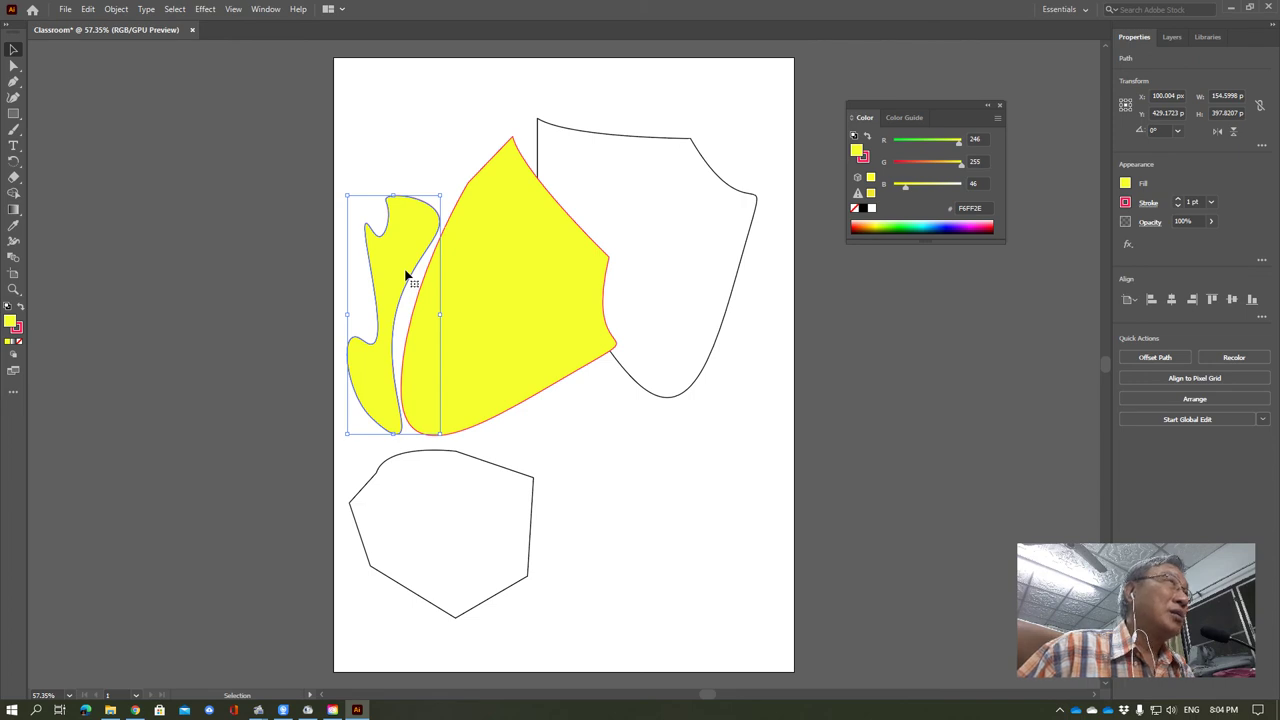
pyautogui.press('Delete')
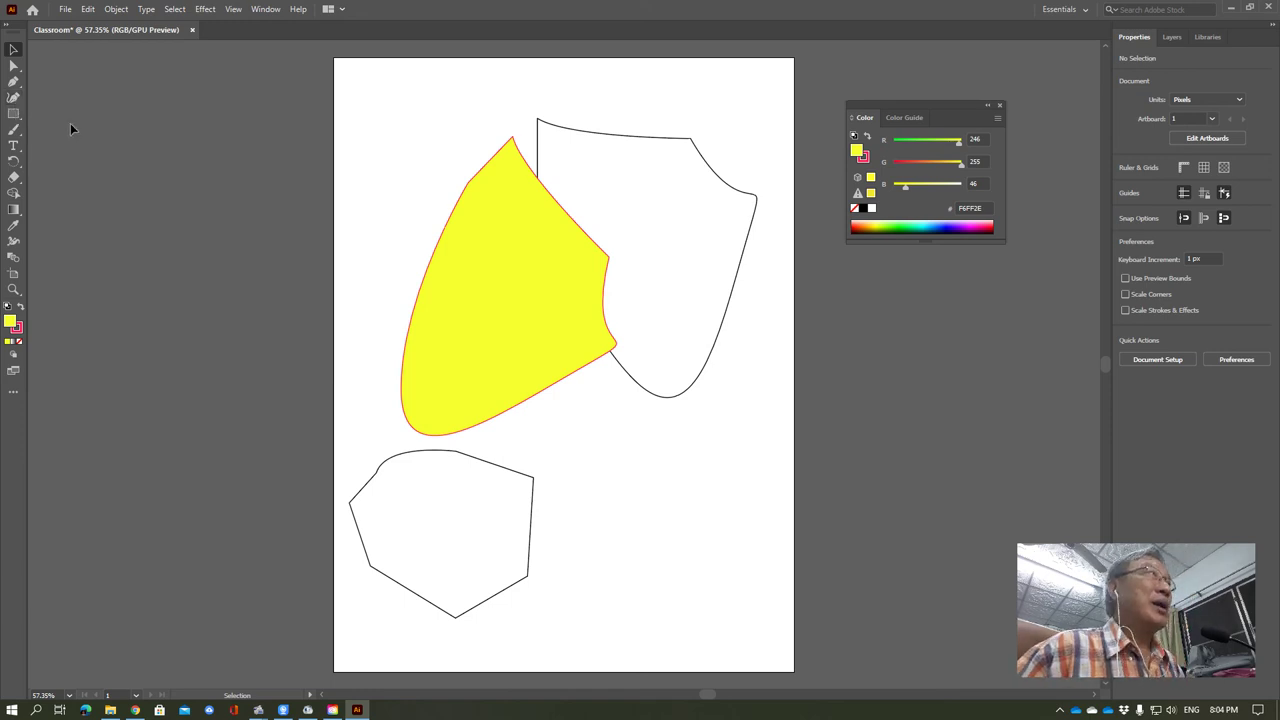
# - Delete the yellow circle and draw a flat ellipse, about 234 × 61 px, below the shield
pyautogui.click(14, 117)
pyautogui.click(13, 118)
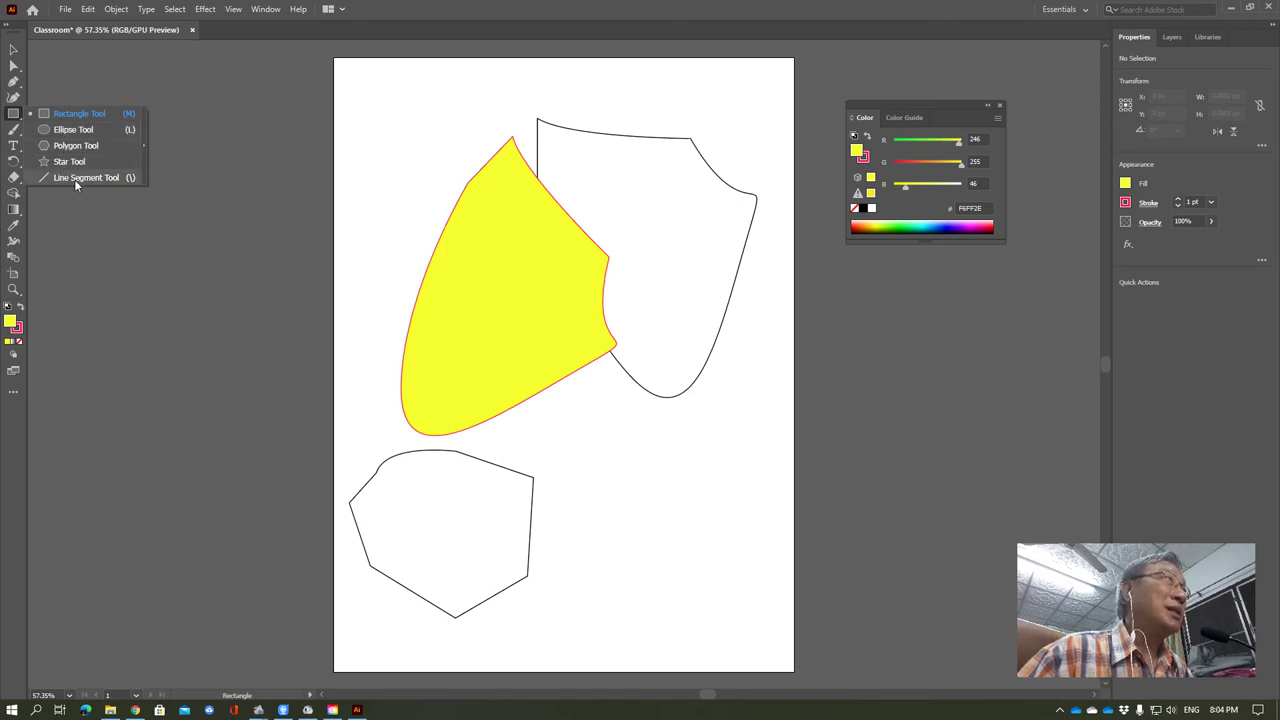
pyautogui.click(63, 130)
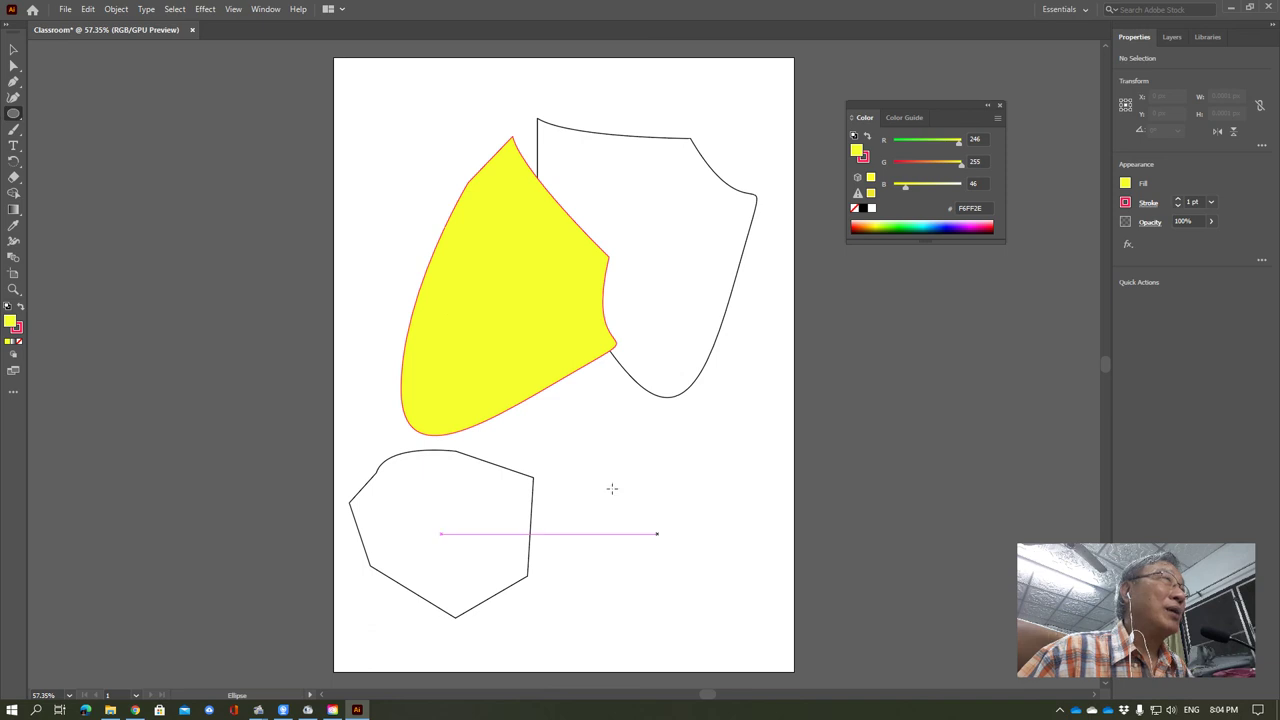
pyautogui.moveTo(609, 469)
pyautogui.mouseDown()
pyautogui.moveTo(668, 525)
pyautogui.moveTo(603, 474)
pyautogui.moveTo(683, 514)
pyautogui.moveTo(626, 490)
pyautogui.moveTo(708, 573)
pyautogui.mouseUp()
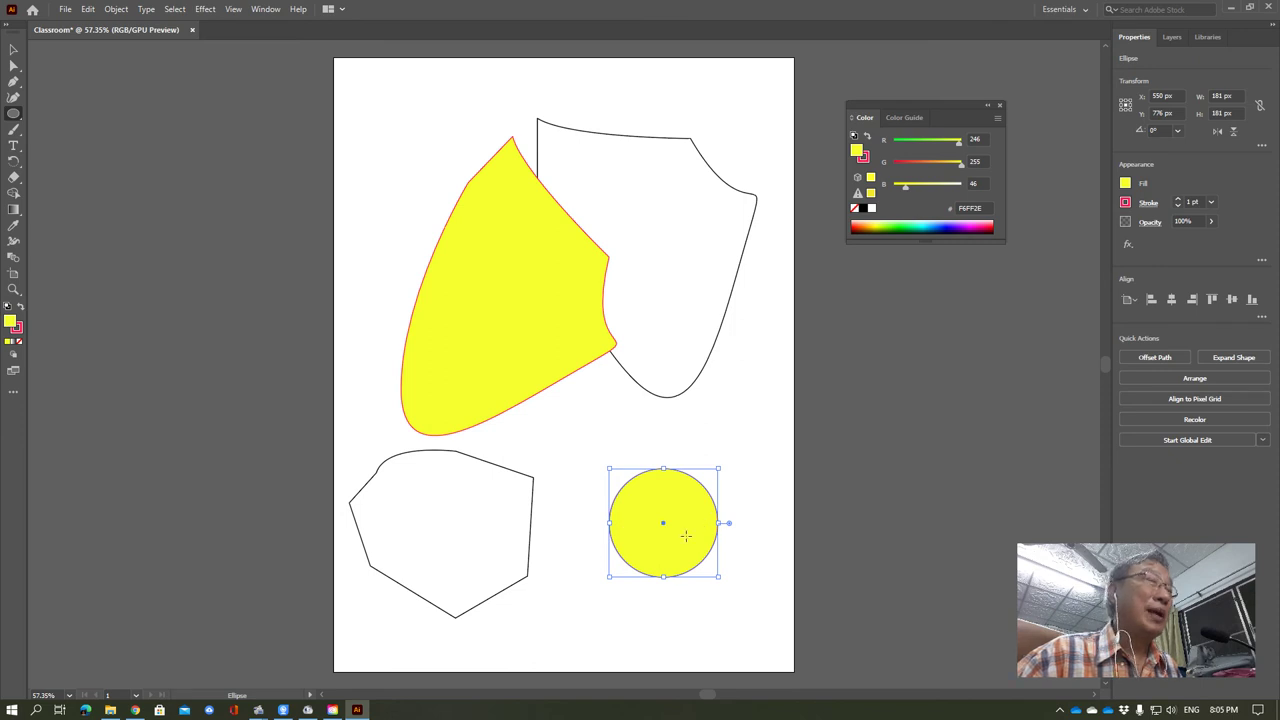
pyautogui.press('Delete')
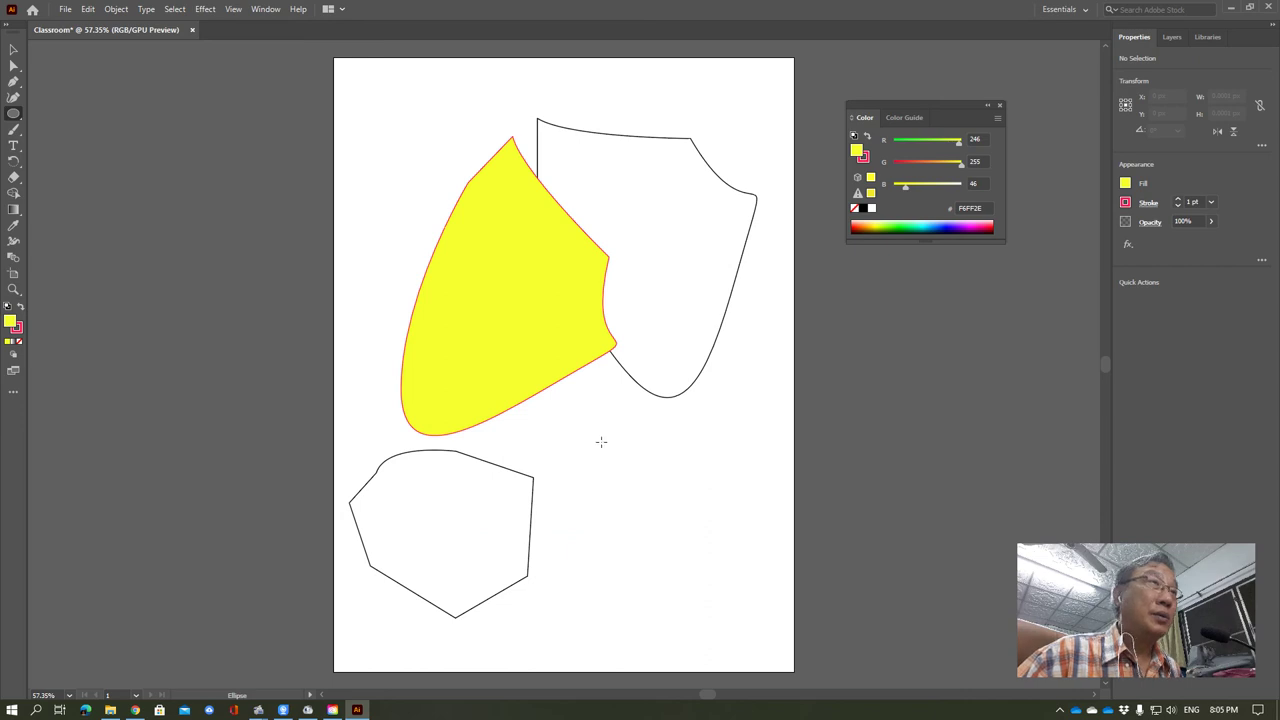
pyautogui.moveTo(601, 441); pyautogui.dragTo(741, 476)
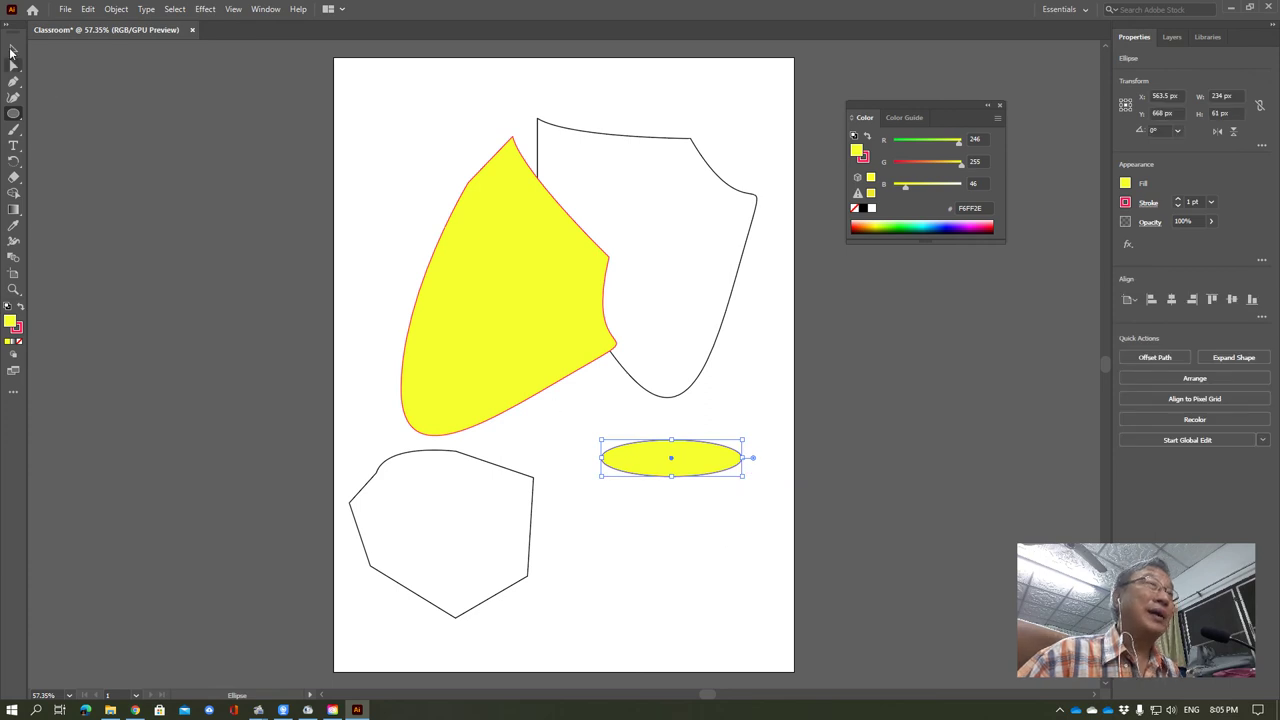
pyautogui.click(13, 49)
pyautogui.click(686, 573)
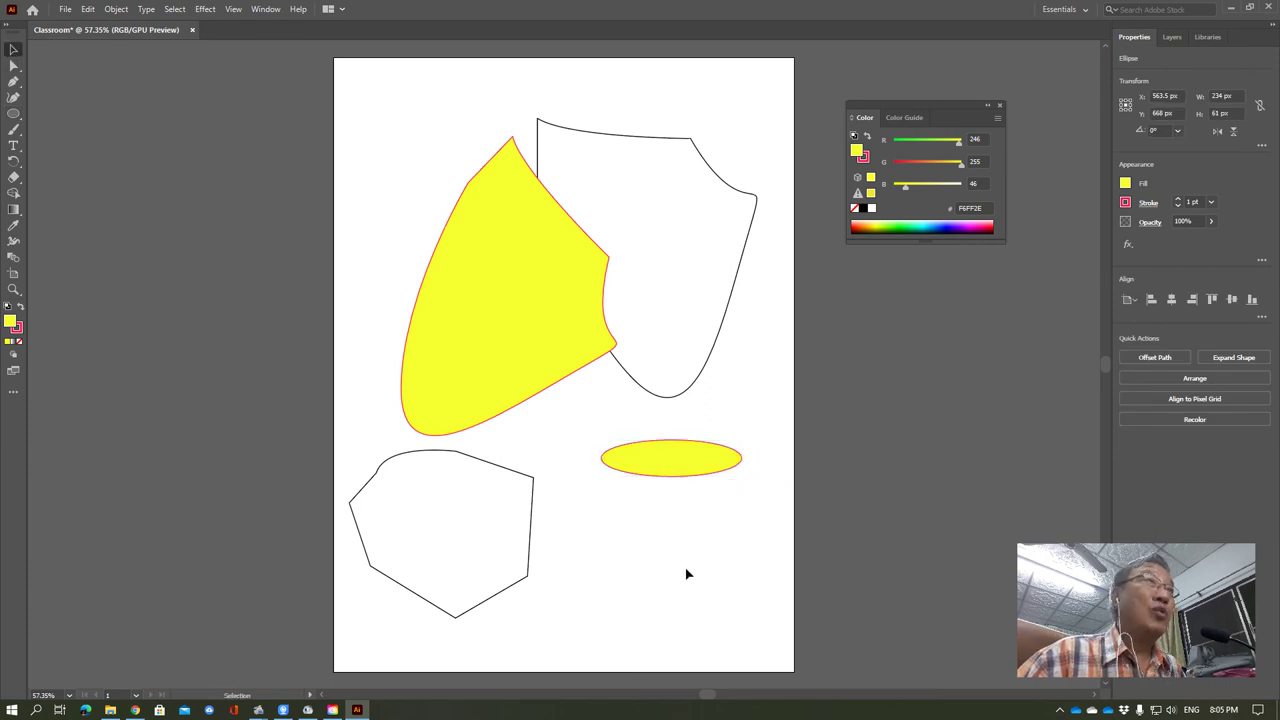
# - Rotate the yellow ellipse to about 320° and add an overlapping copy just below-left
pyautogui.click(669, 470)
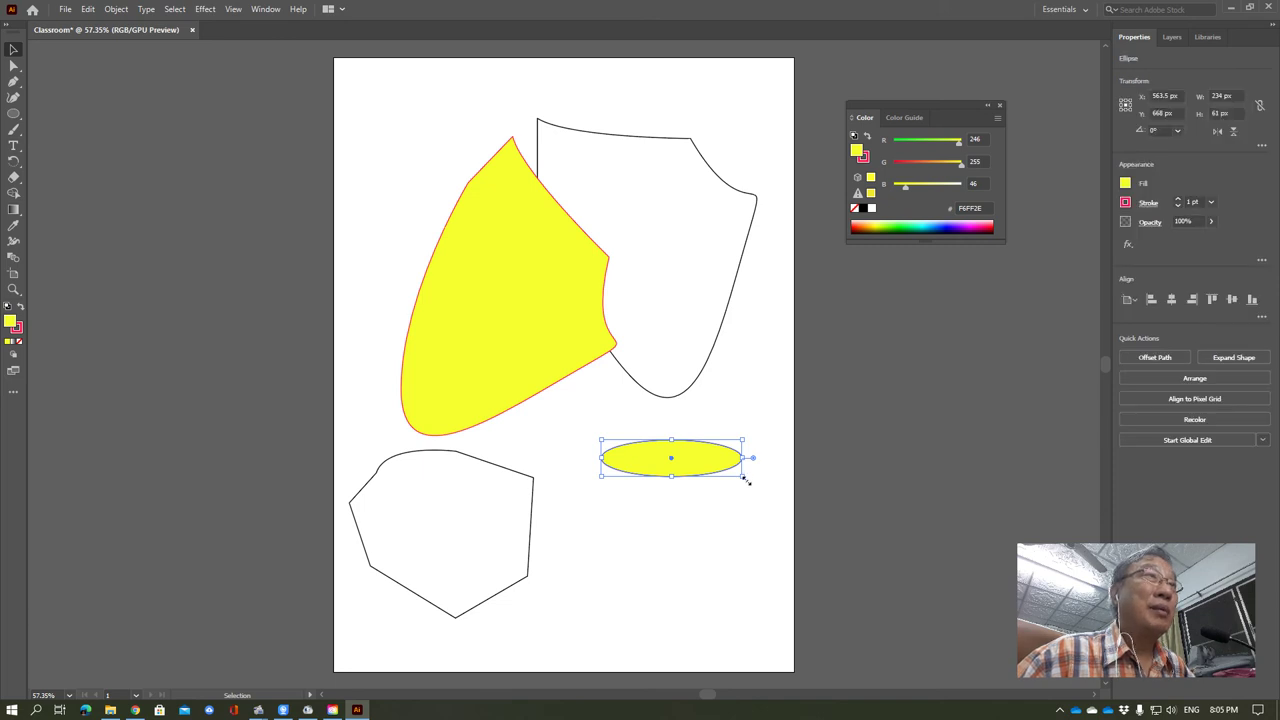
pyautogui.moveTo(745, 480); pyautogui.dragTo(729, 543)
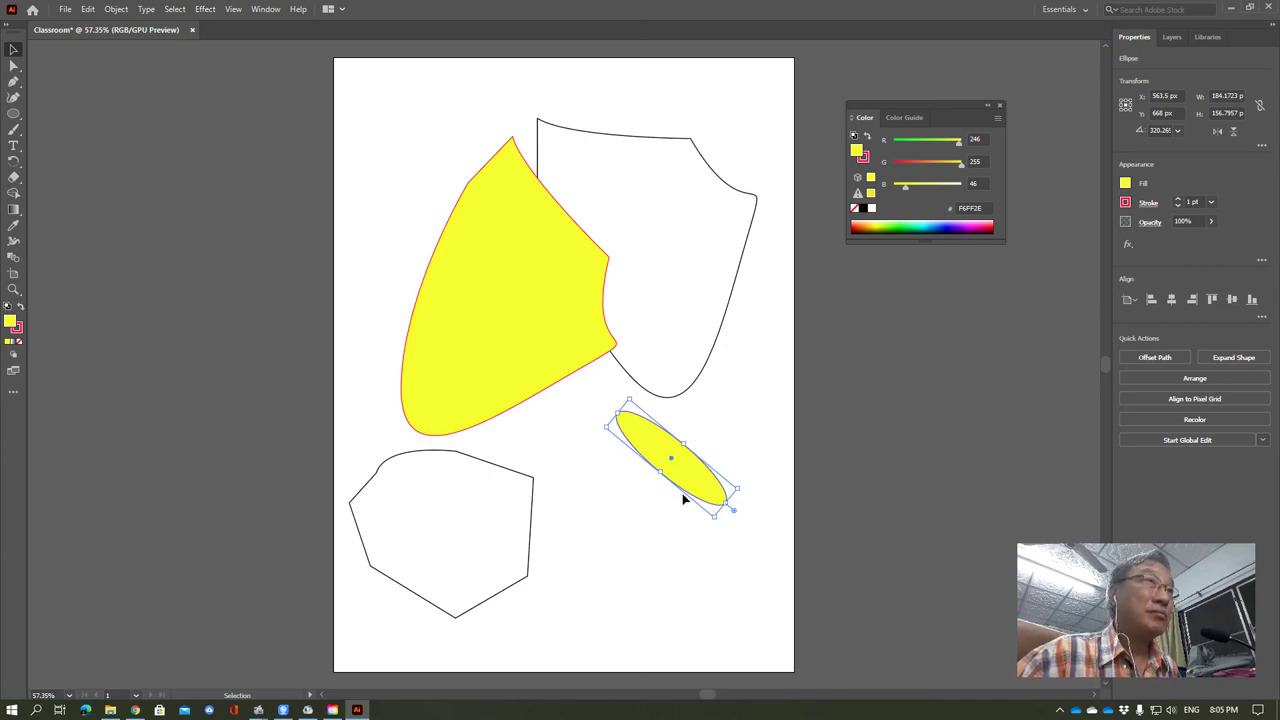
pyautogui.moveTo(689, 475)
pyautogui.mouseDown()
pyautogui.moveTo(672, 502)
pyautogui.moveTo(681, 489)
pyautogui.mouseUp()
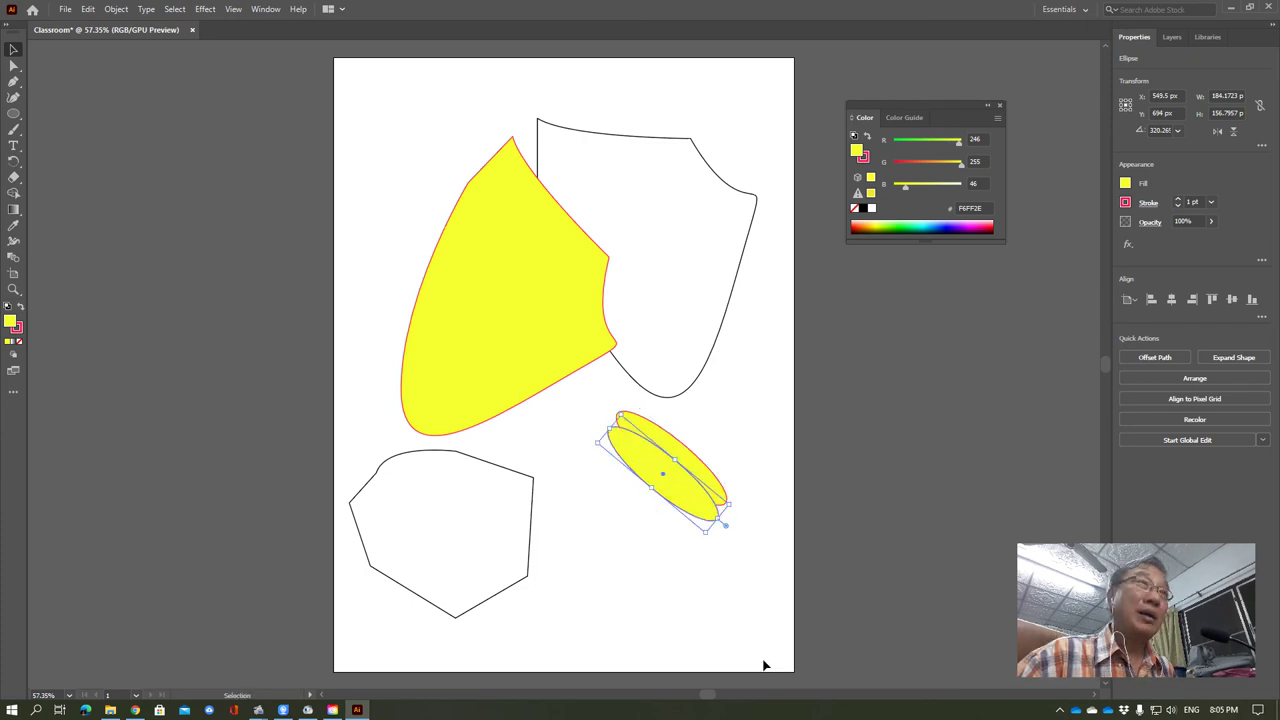
pyautogui.click(723, 601)
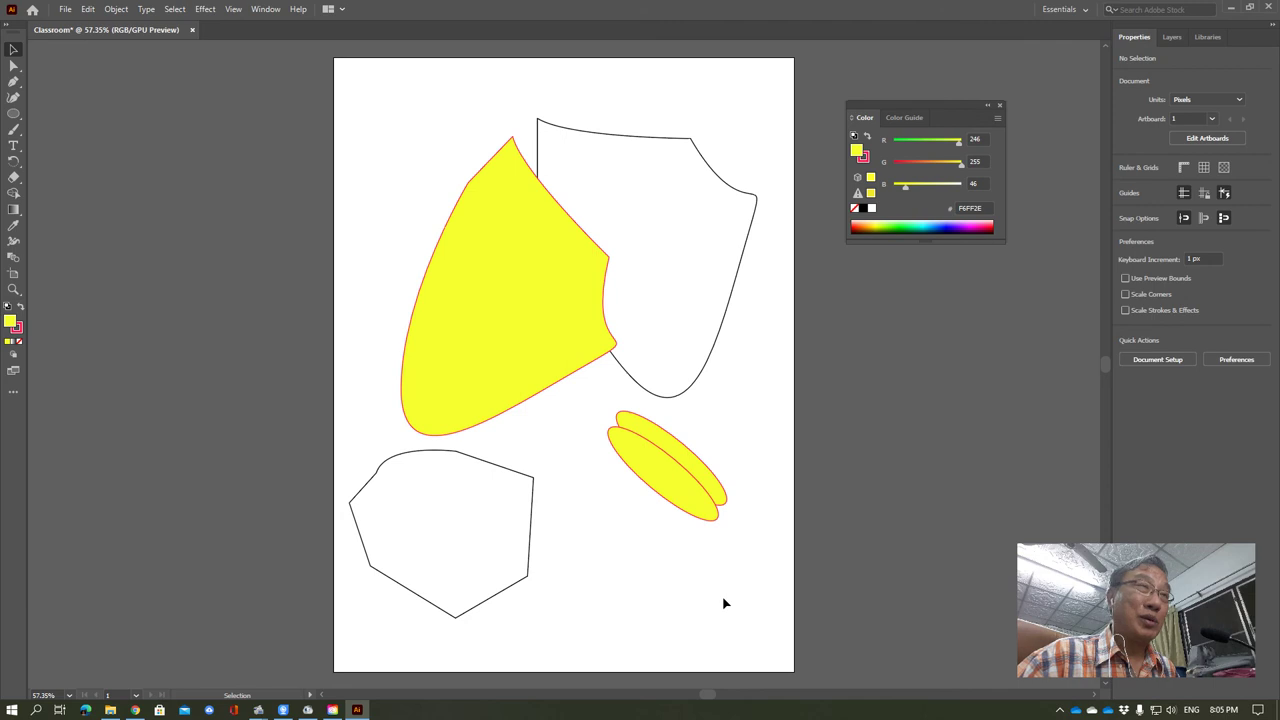
pyautogui.press('a')
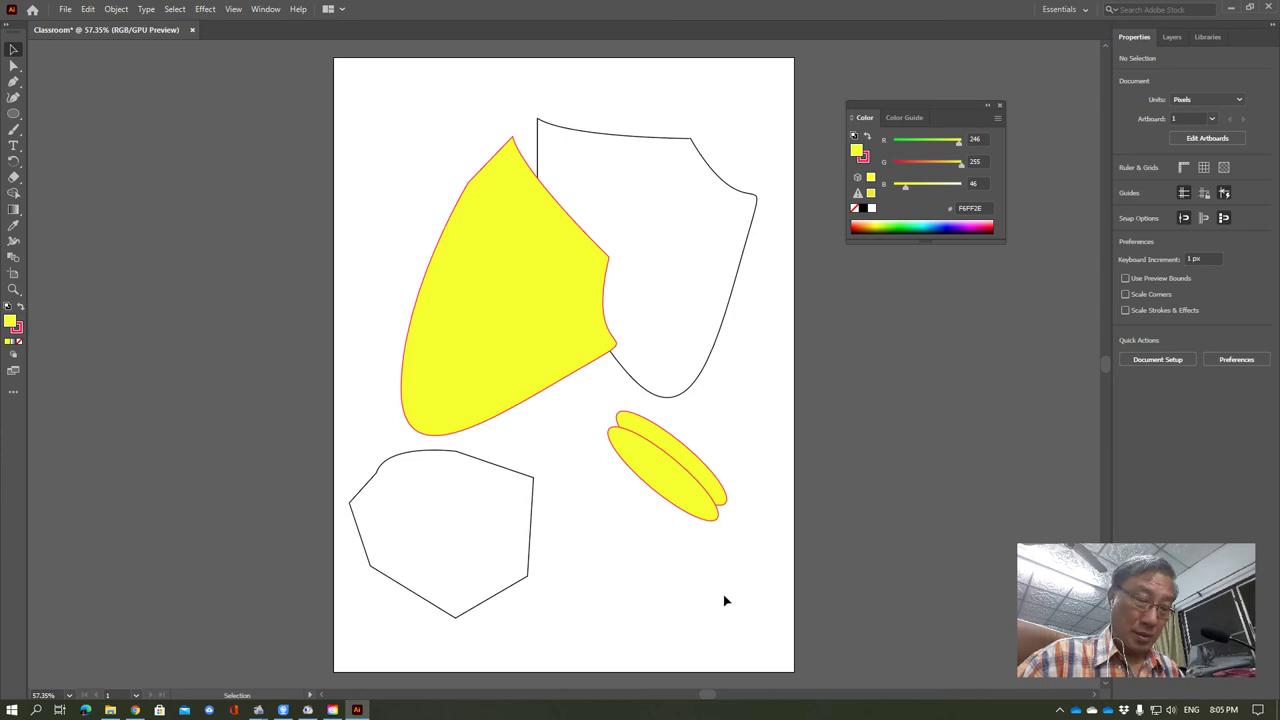
pyautogui.press('v')
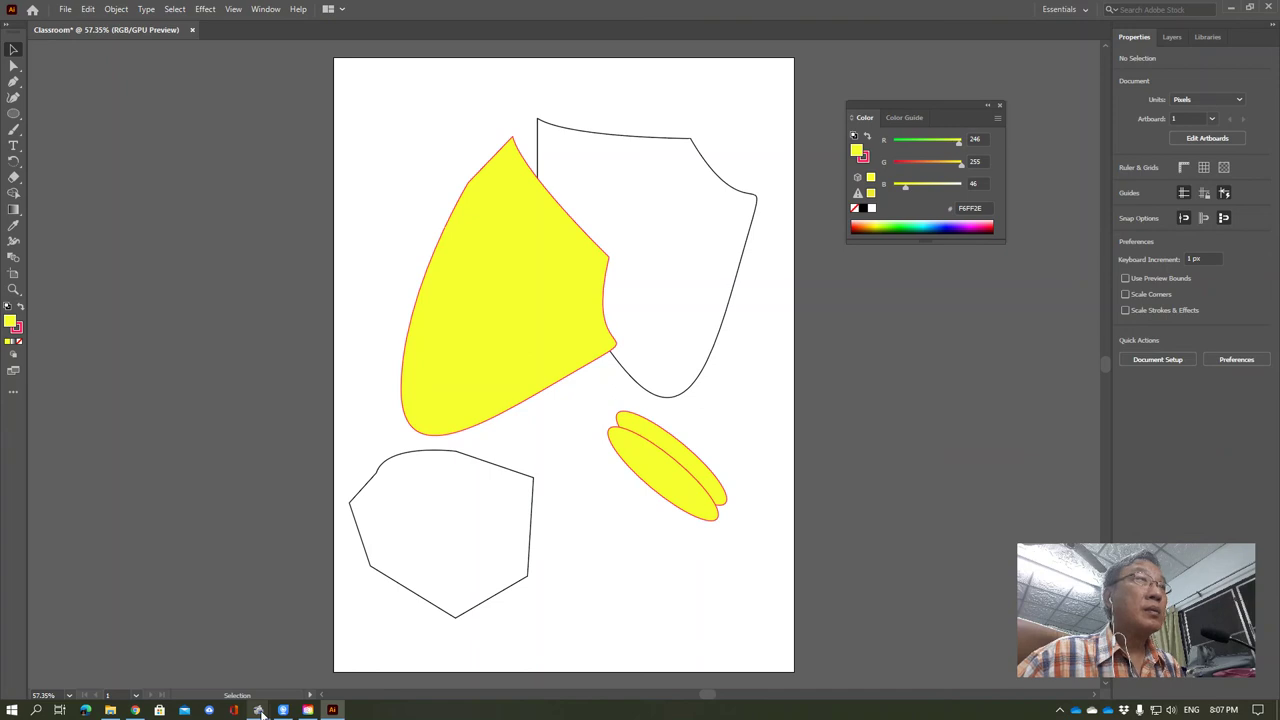
pyautogui.moveTo(258, 710)
pyautogui.click(138, 684)
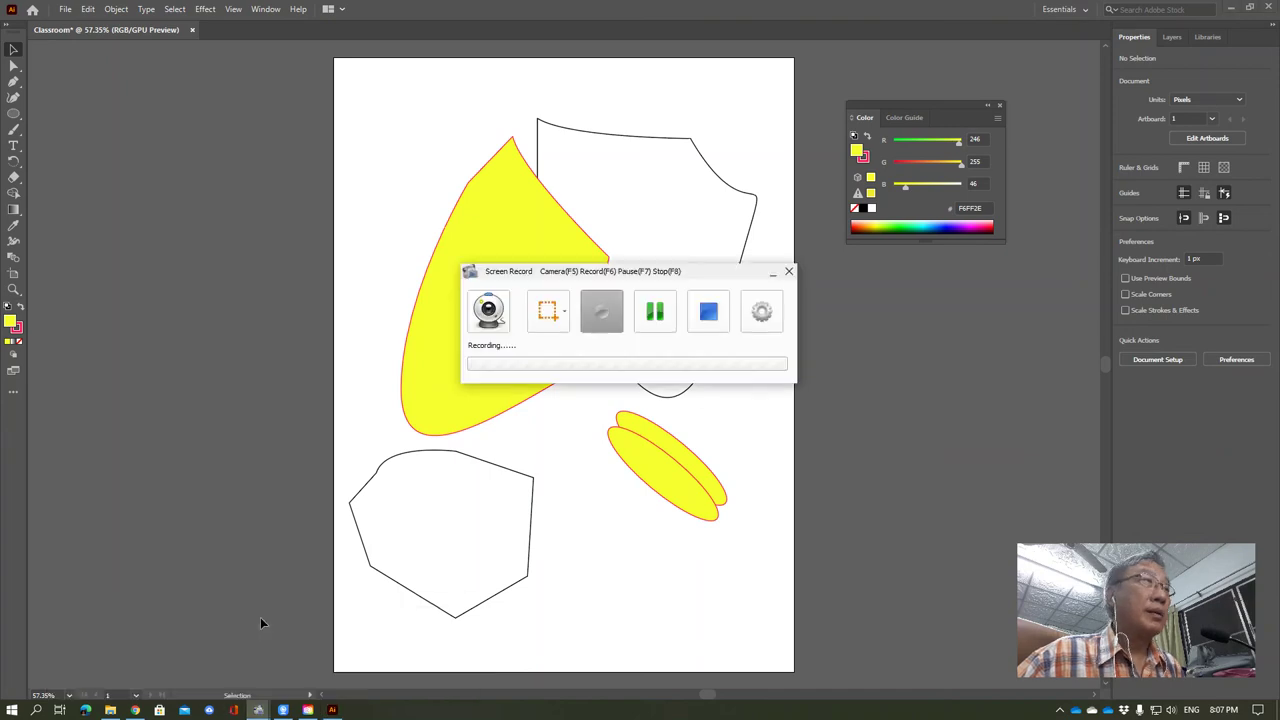
pyautogui.click(770, 273)
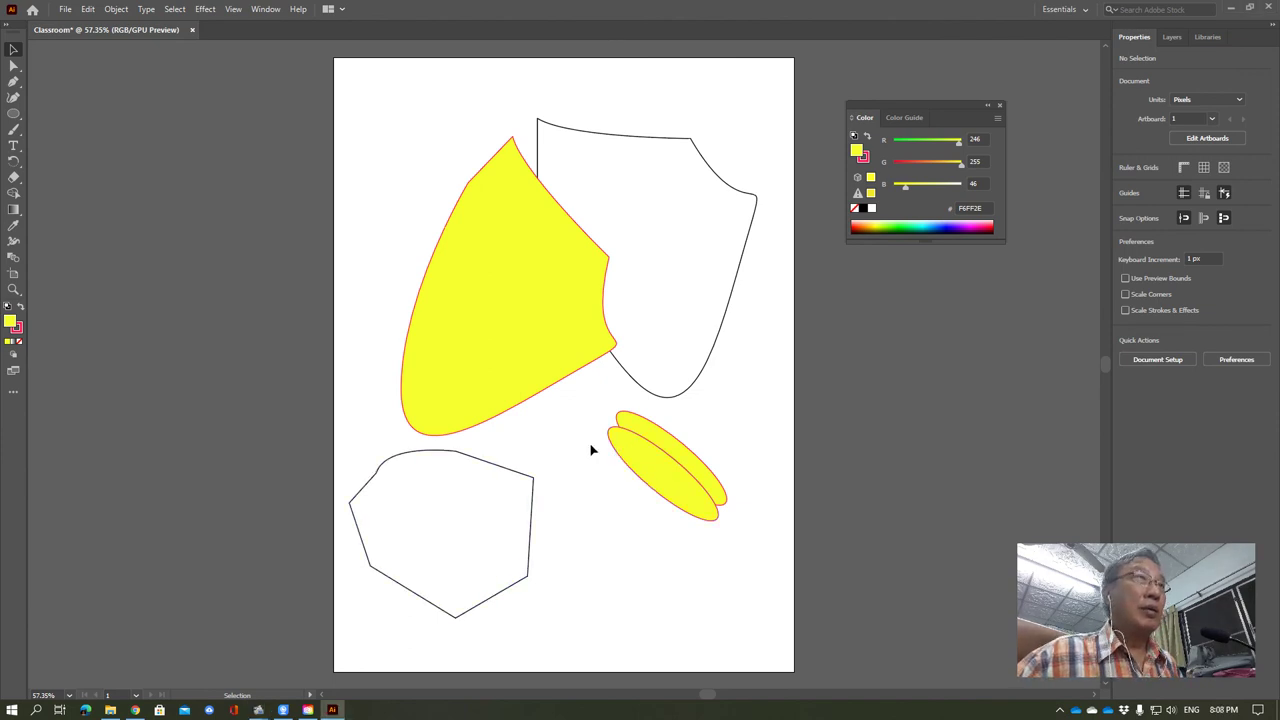
# - Alt-drag a copy of the yellow shield down-right and repeat it with Ctrl+D into a stepped stack
pyautogui.click(485, 295)
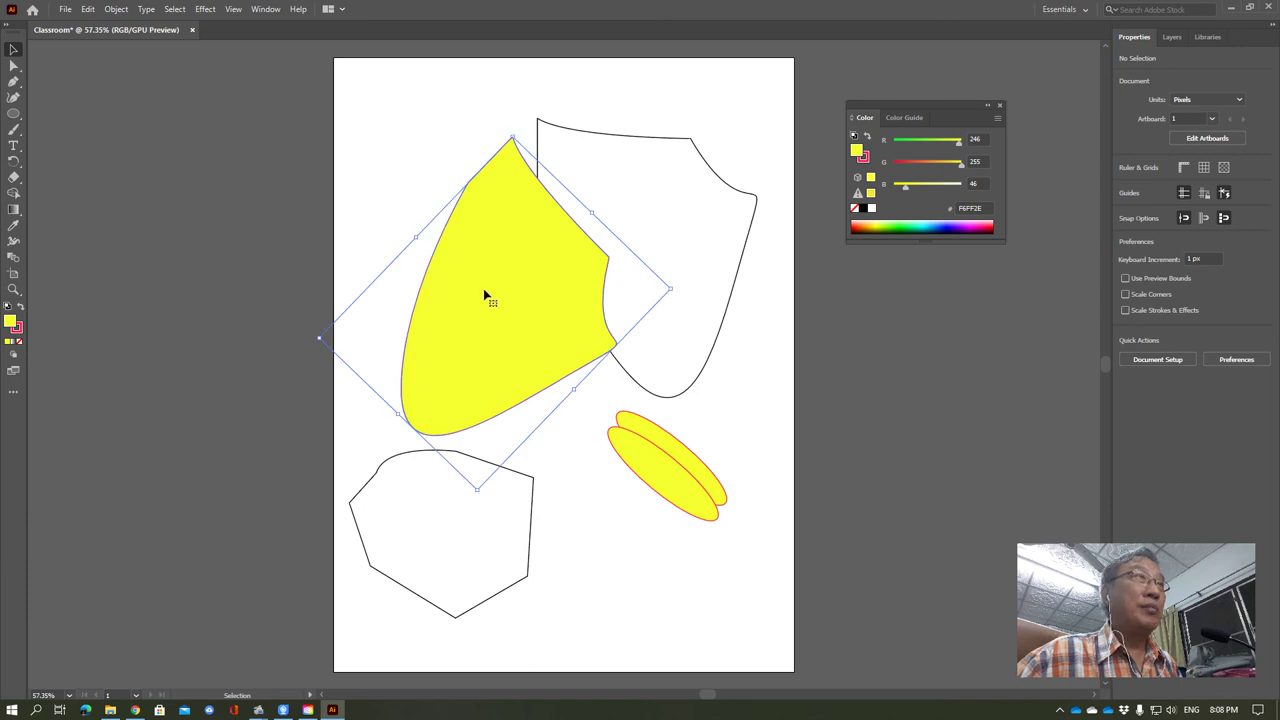
pyautogui.moveTo(482, 293); pyautogui.dragTo(499, 314)
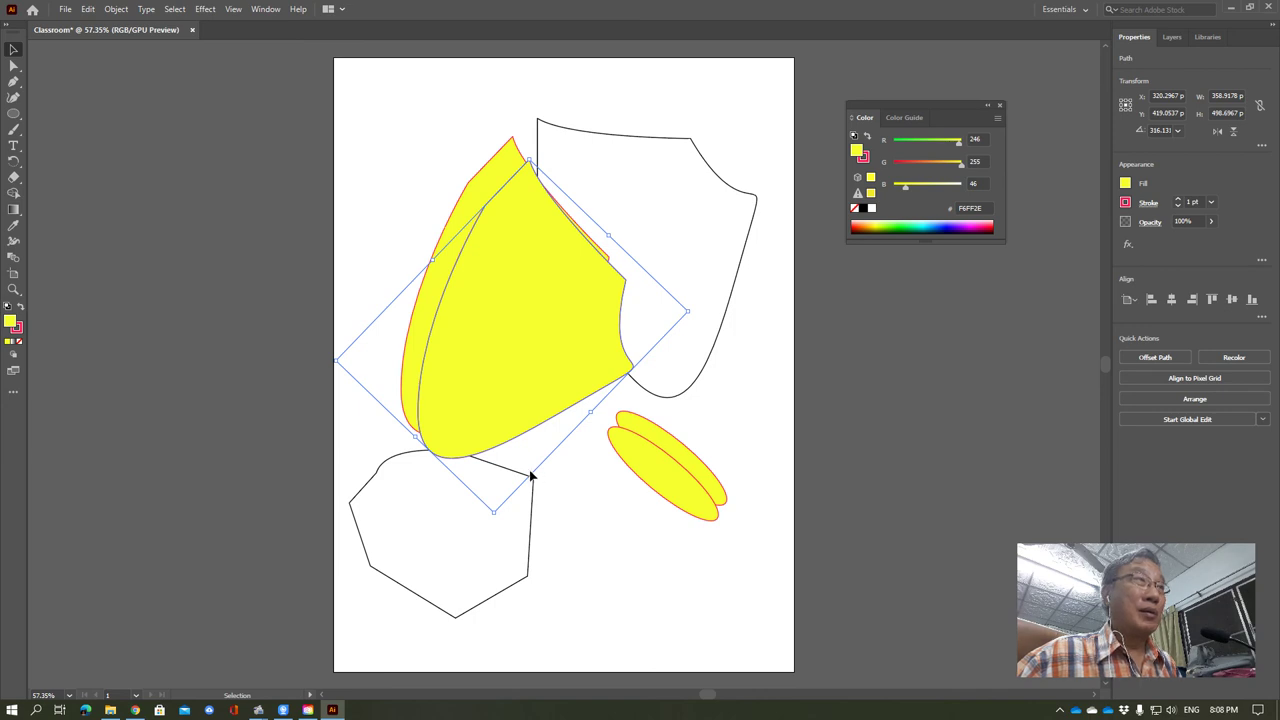
pyautogui.press('a')
pyautogui.hotkey('ctrl', 'd')
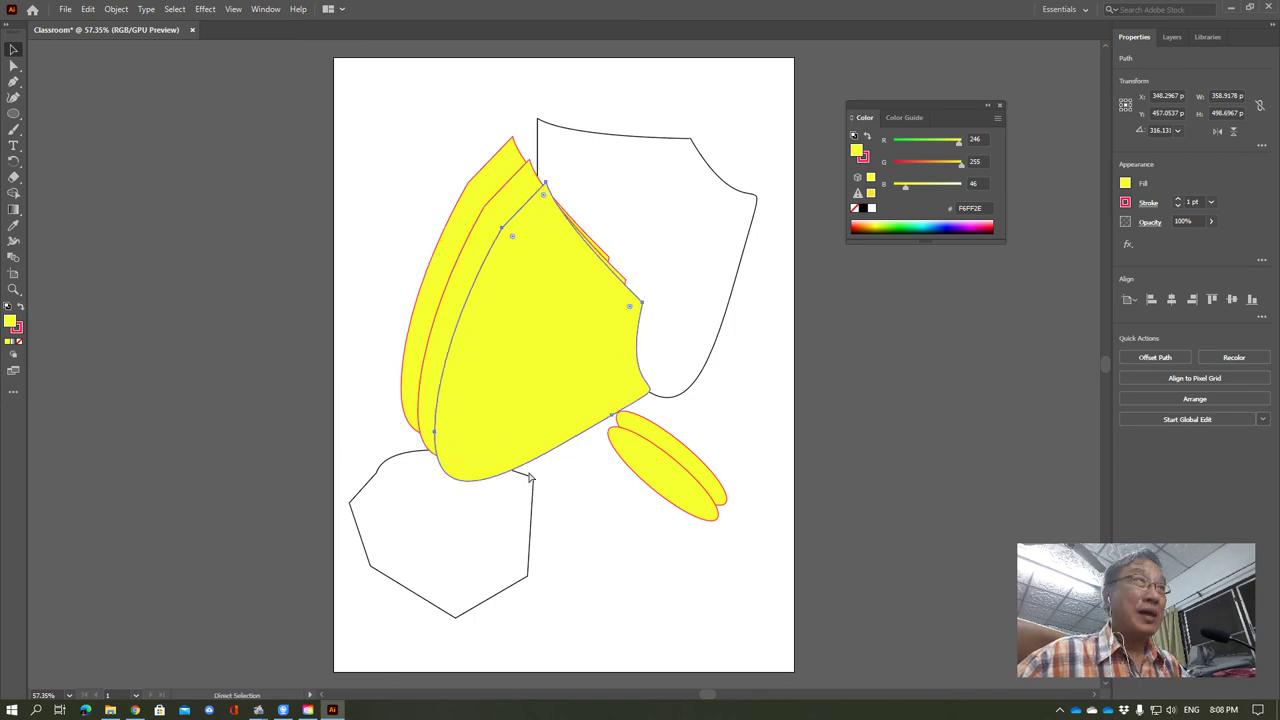
pyautogui.hotkey('ctrl', 'd')
pyautogui.hotkey('ctrl', 'd')
pyautogui.hotkey('ctrl', 'd')
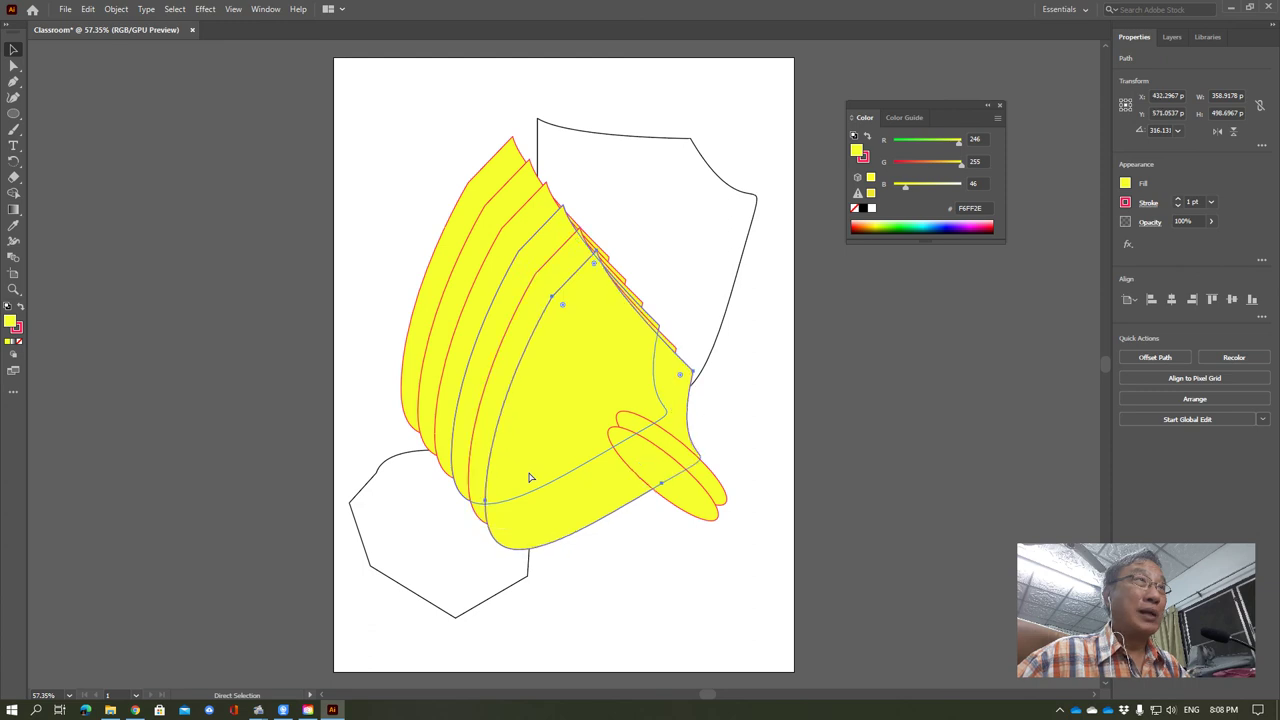
pyautogui.hotkey('ctrl', 'd')
pyautogui.press('v')
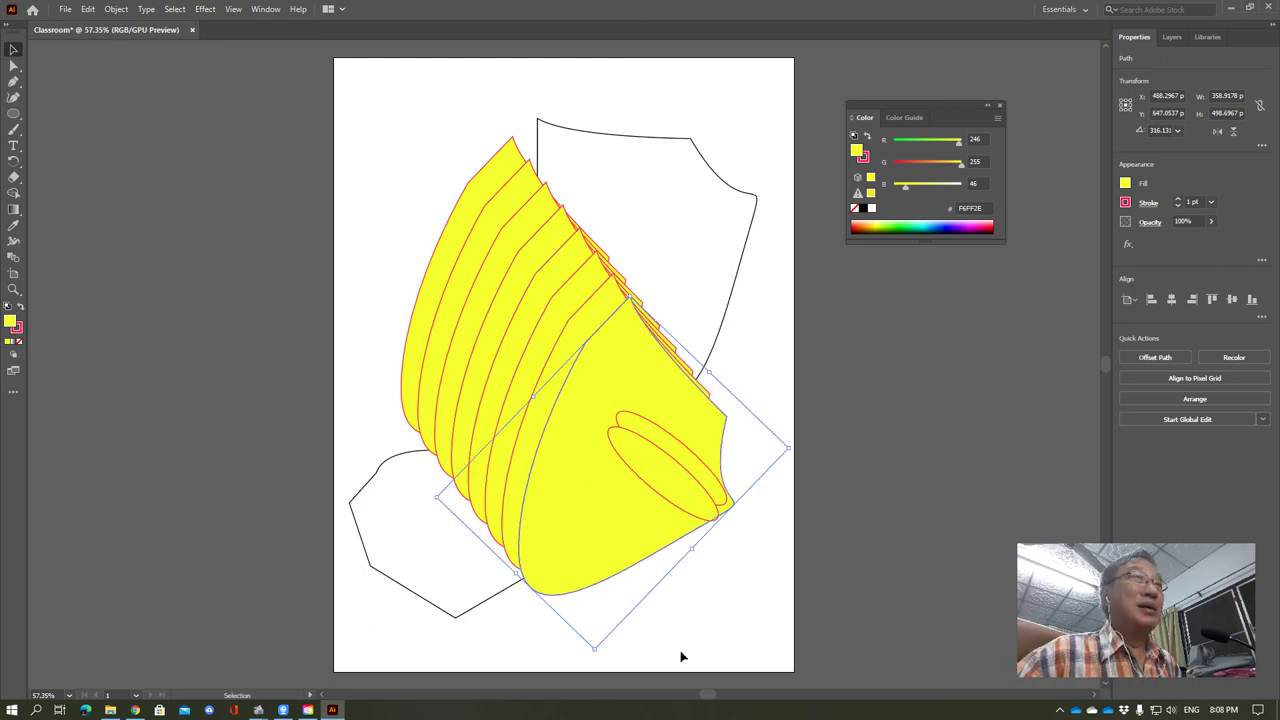
pyautogui.click(706, 651)
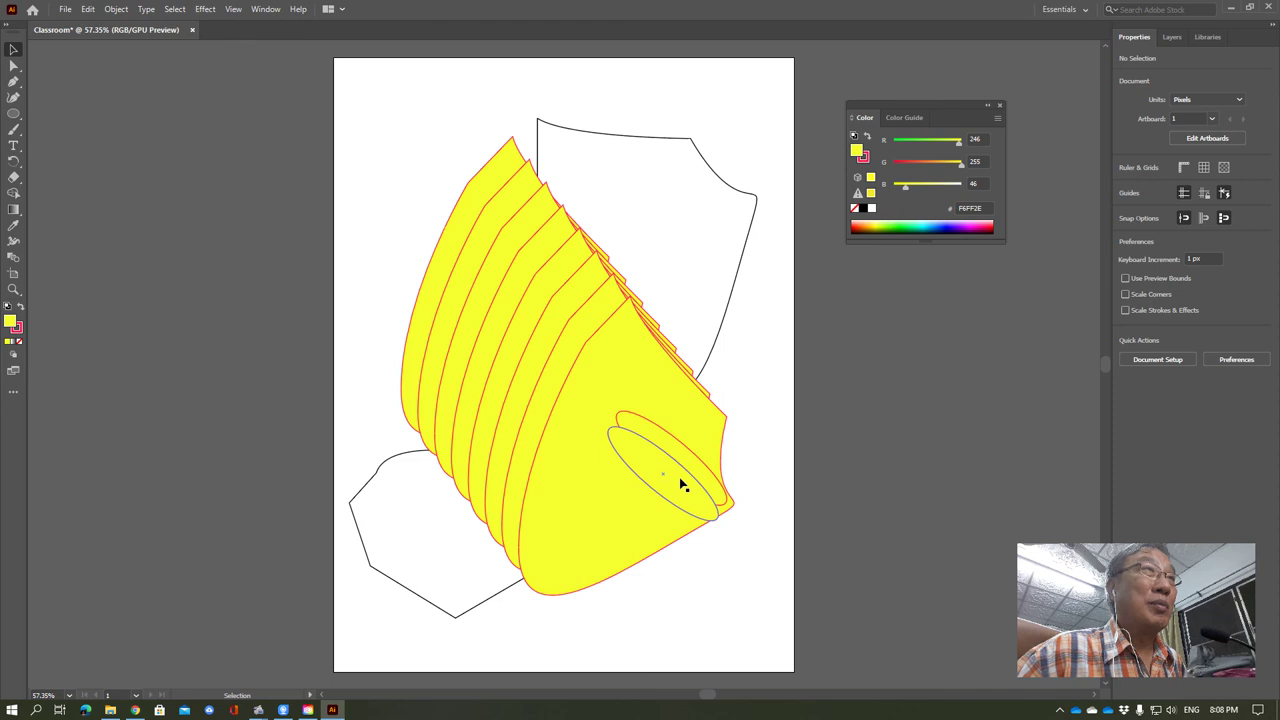
# - Move the ellipses down-right and undo the two most recent shield copies
pyautogui.moveTo(680, 484)
pyautogui.mouseDown()
pyautogui.moveTo(710, 596)
pyautogui.moveTo(652, 521)
pyautogui.mouseUp()
pyautogui.click(625, 367)
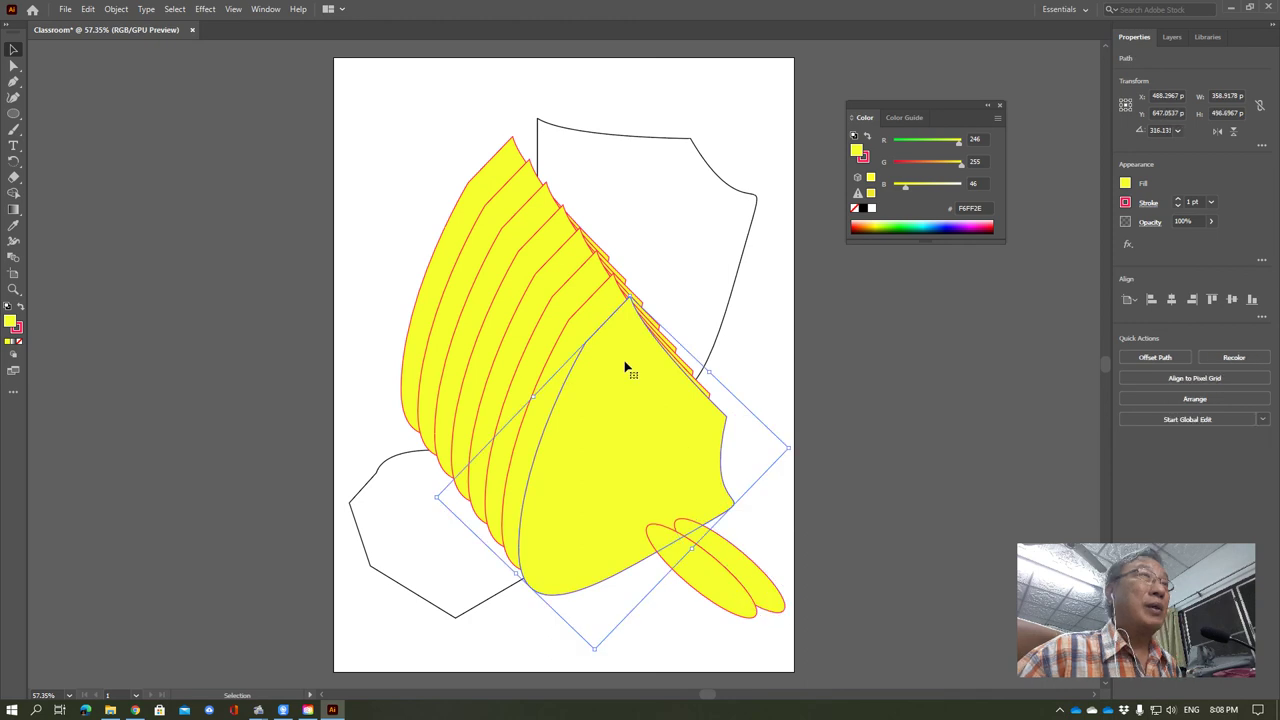
pyautogui.hotkey('ctrl', 'z')
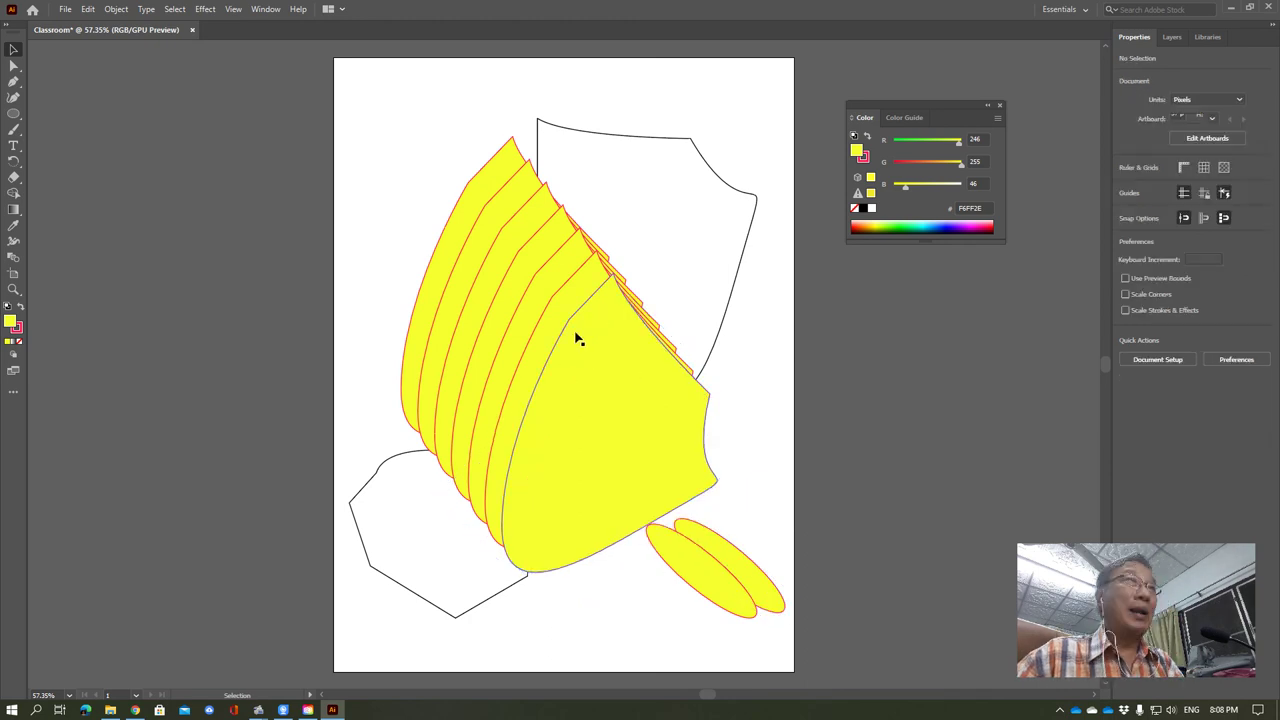
pyautogui.hotkey('ctrl', 'z')
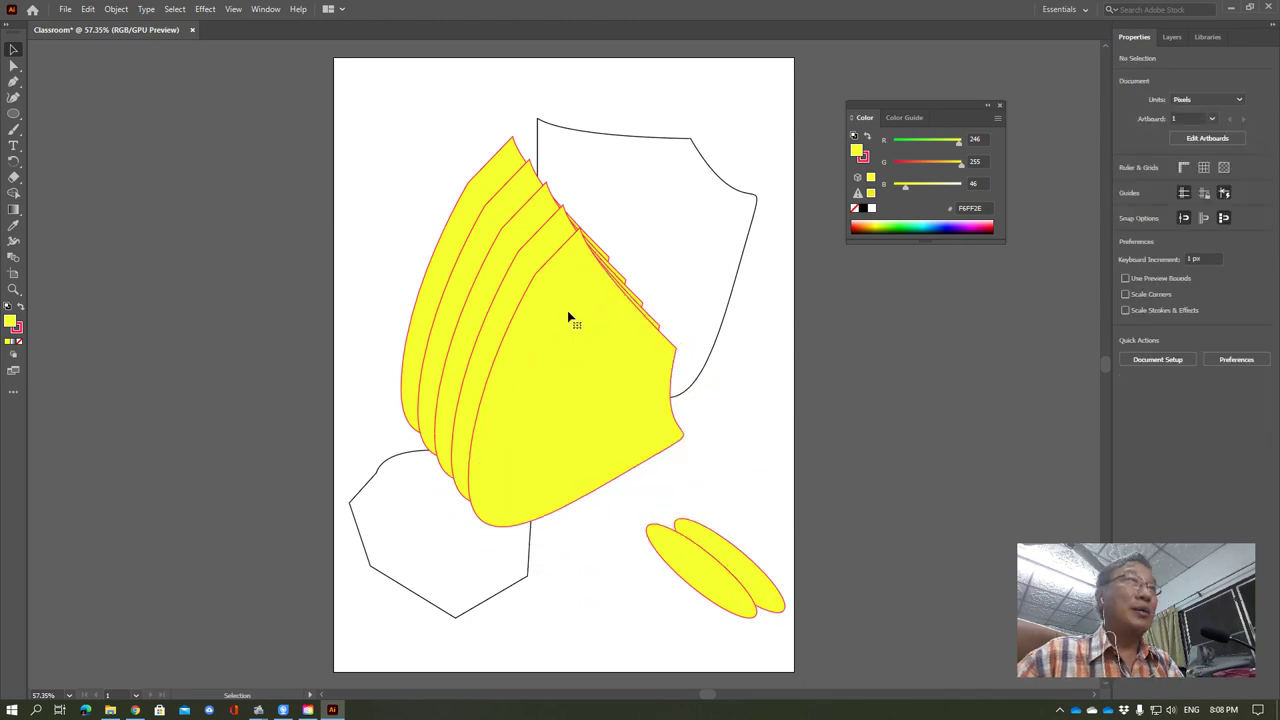
# - Undo the remaining shield copies, leaving one shield, and move one ellipse up-left
pyautogui.moveTo(571, 321); pyautogui.dragTo(554, 303)
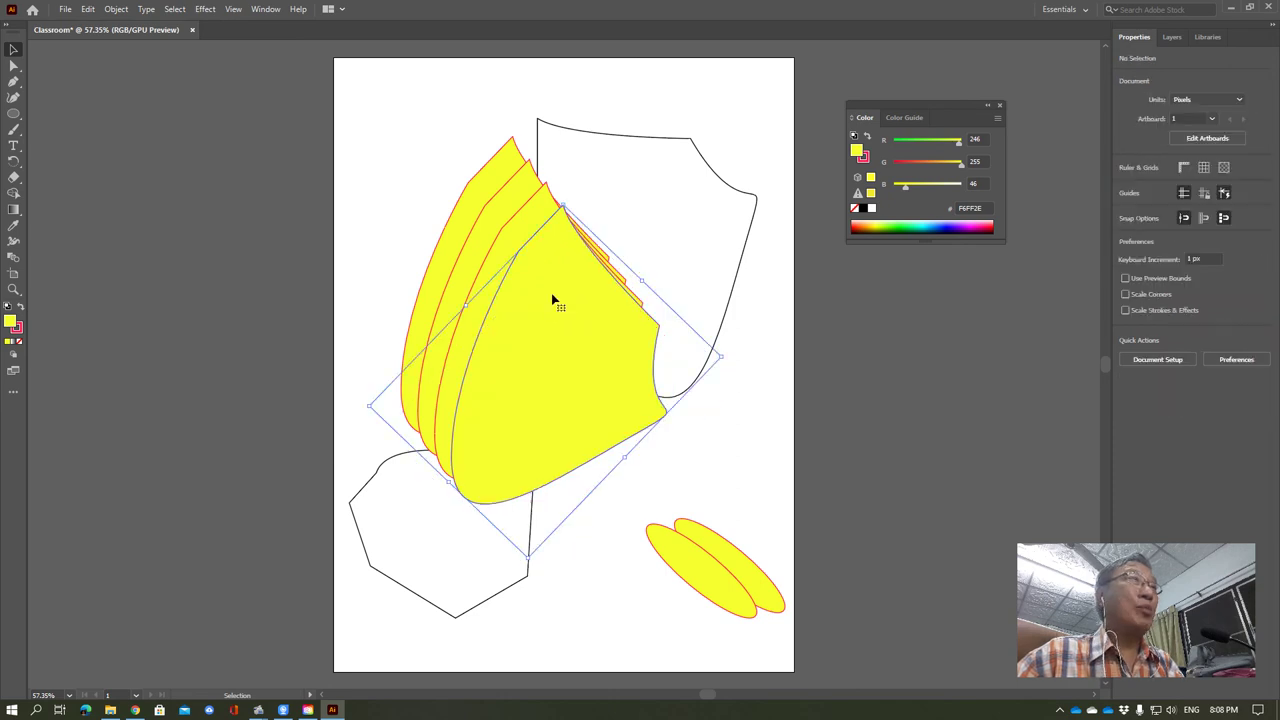
pyautogui.hotkey('ctrl', 'z')
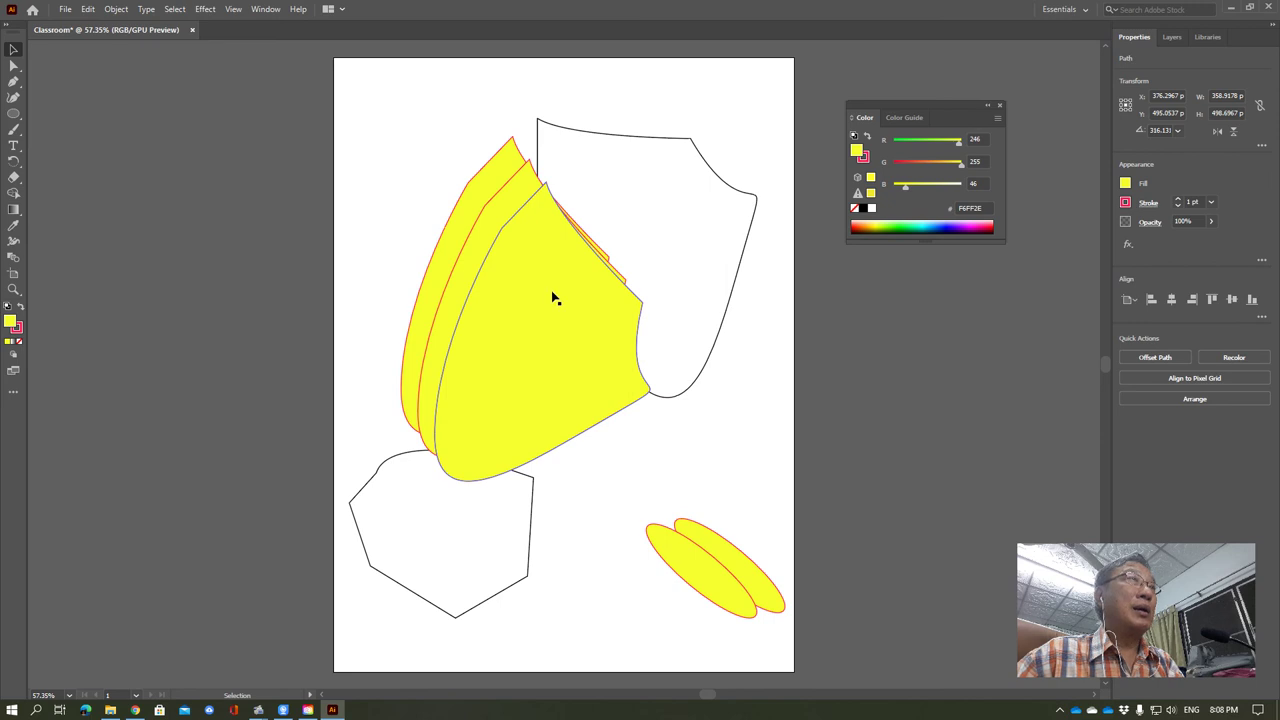
pyautogui.hotkey('ctrl', 'z')
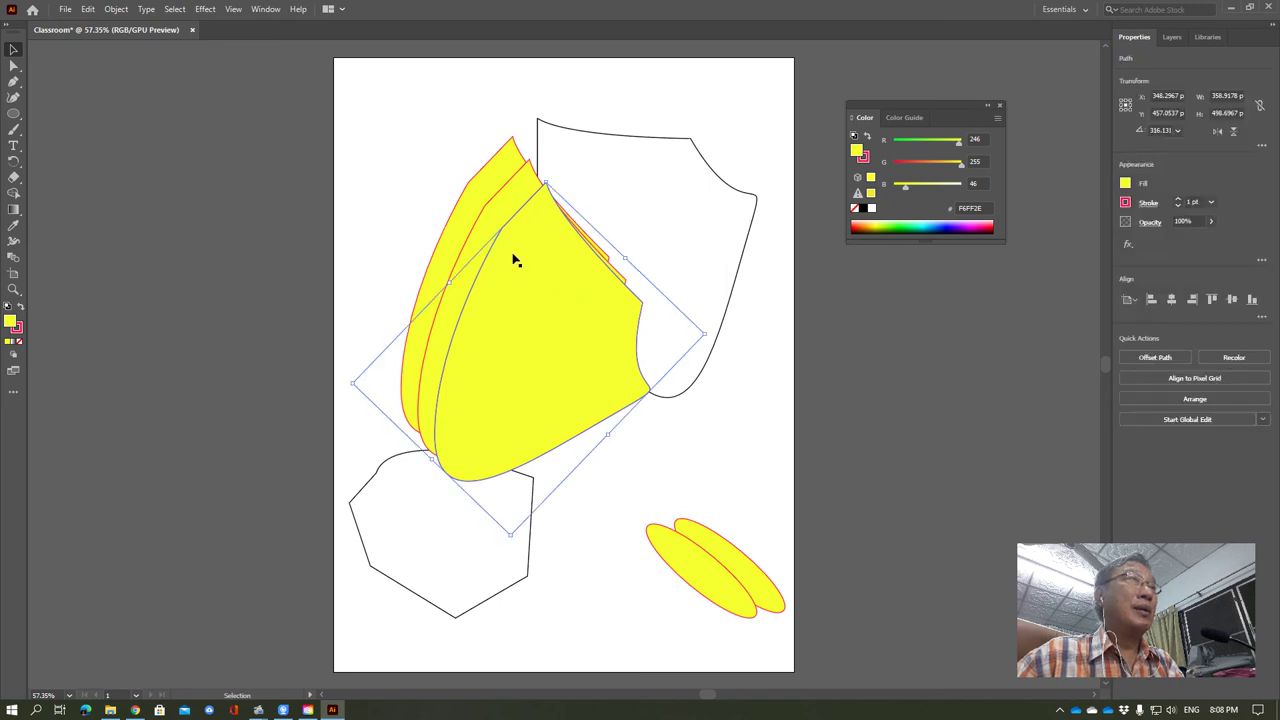
pyautogui.hotkey('ctrl', 'z')
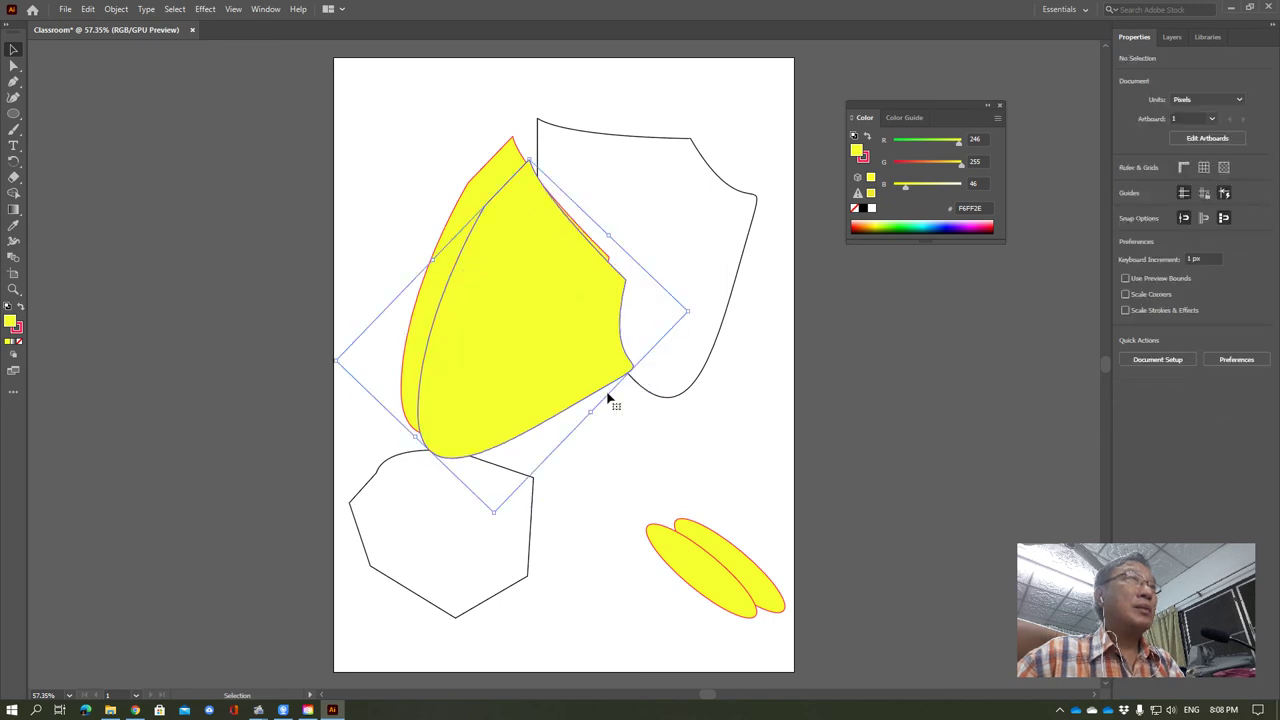
pyautogui.hotkey('ctrl', 'z')
pyautogui.click(608, 486)
pyautogui.moveTo(710, 570); pyautogui.dragTo(680, 493)
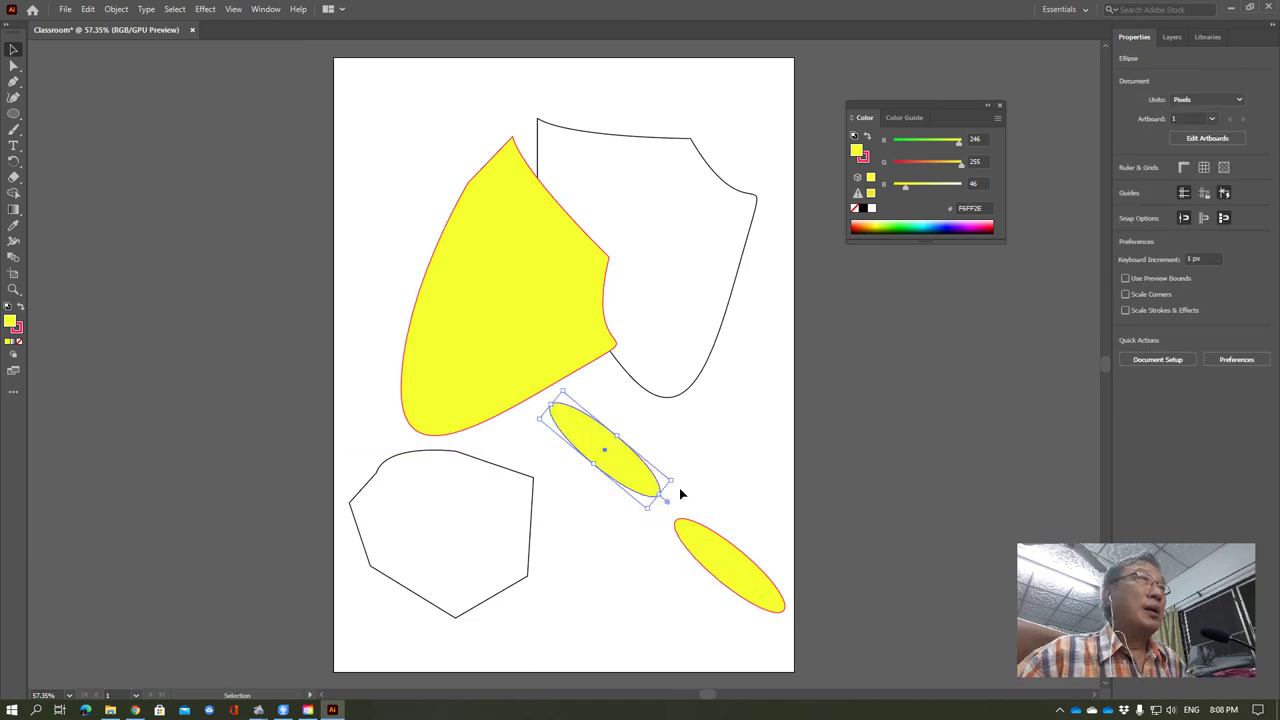
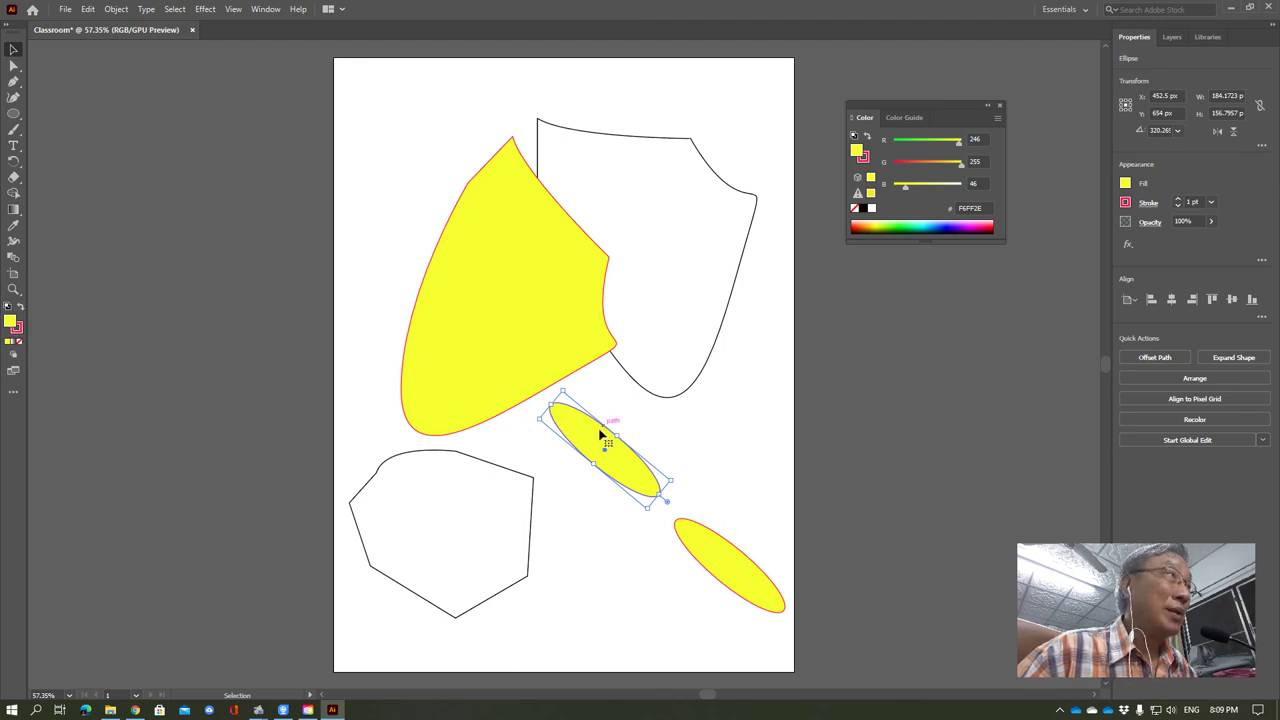
# - Set the middle ellipse's fill to None so only its outline remains
pyautogui.click(20, 343)
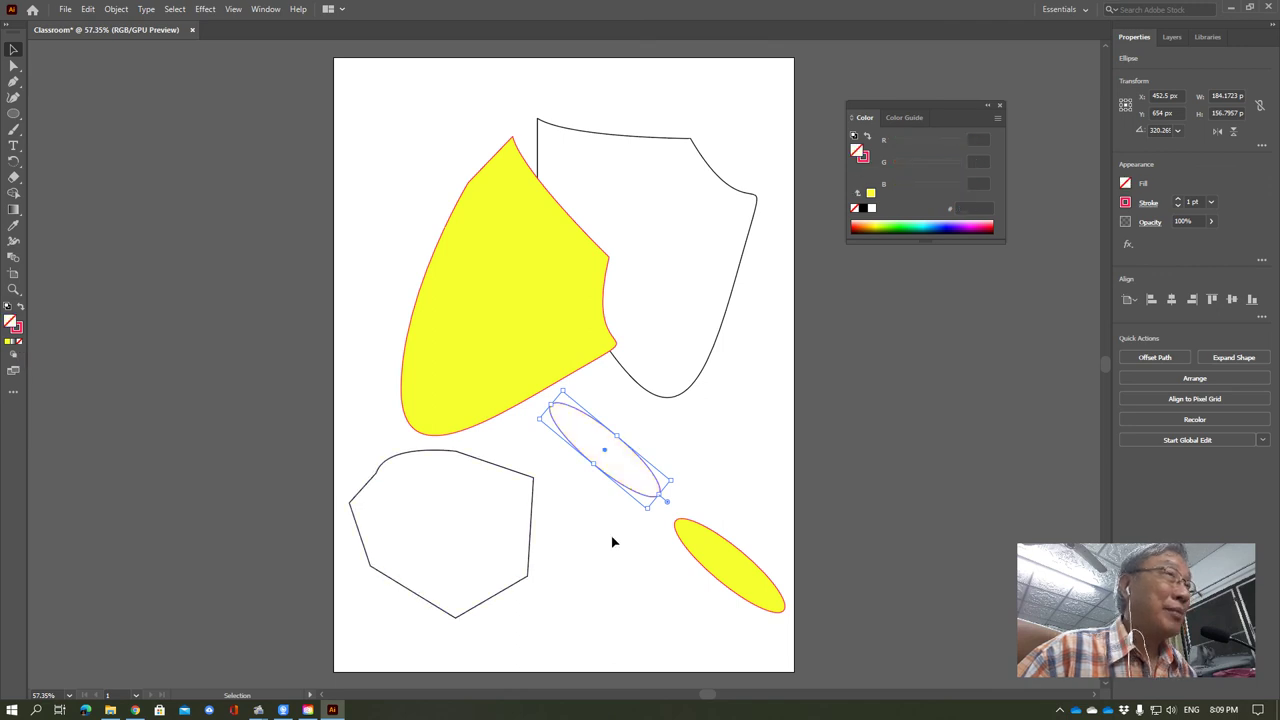
pyautogui.click(605, 477)
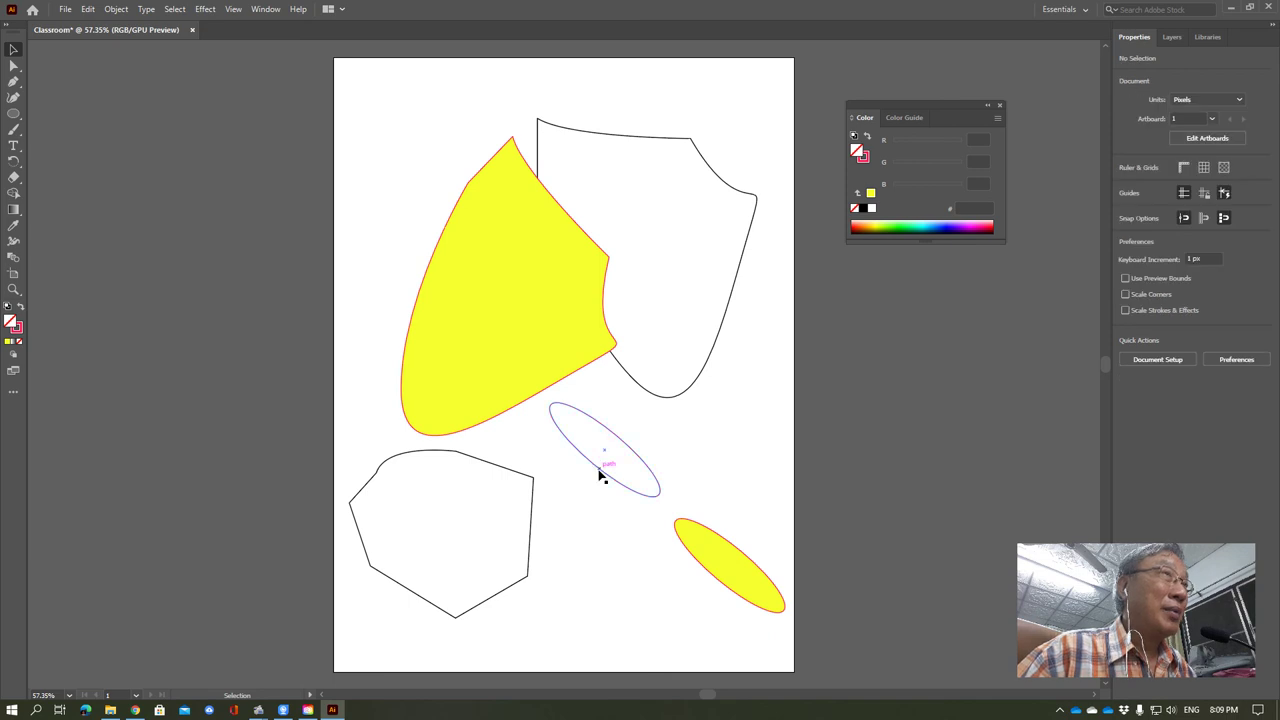
pyautogui.click(629, 486)
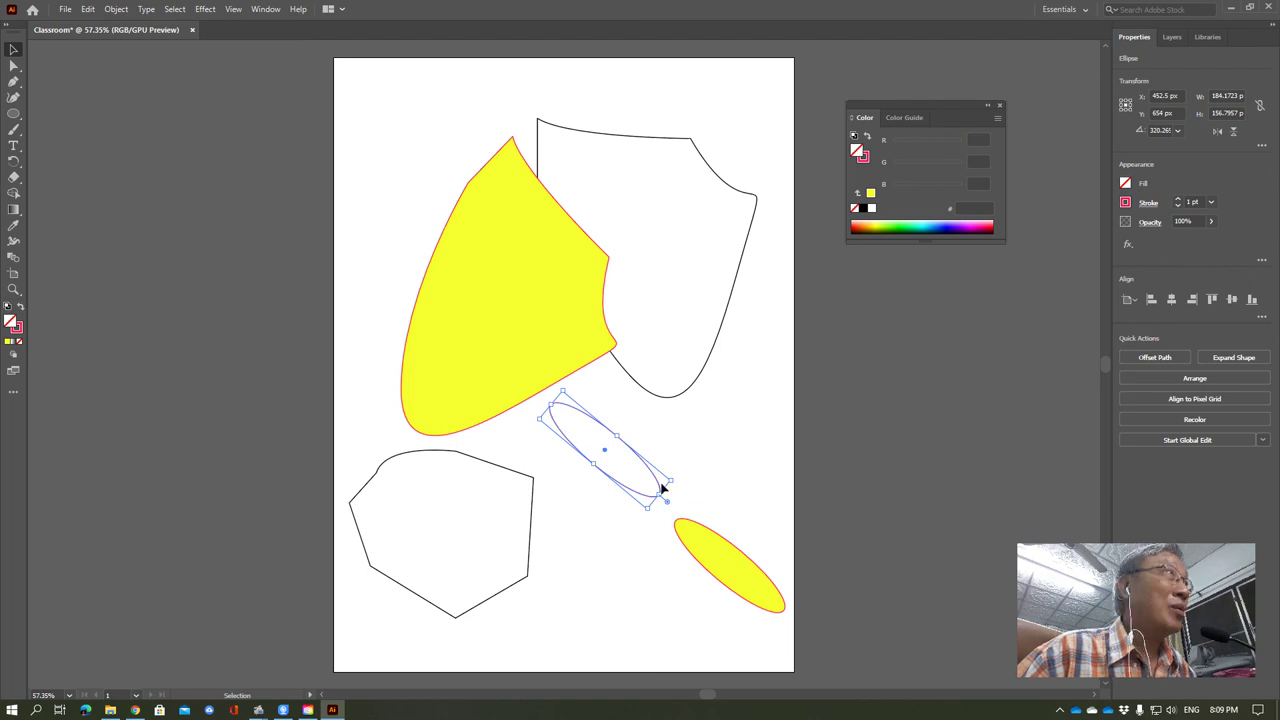
# - Move the unfilled ellipse down-left so it sits below the yellow shape
pyautogui.moveTo(609, 461)
pyautogui.mouseDown()
pyautogui.moveTo(562, 462)
pyautogui.moveTo(582, 509)
pyautogui.moveTo(533, 385)
pyautogui.mouseUp()
pyautogui.click(584, 515)
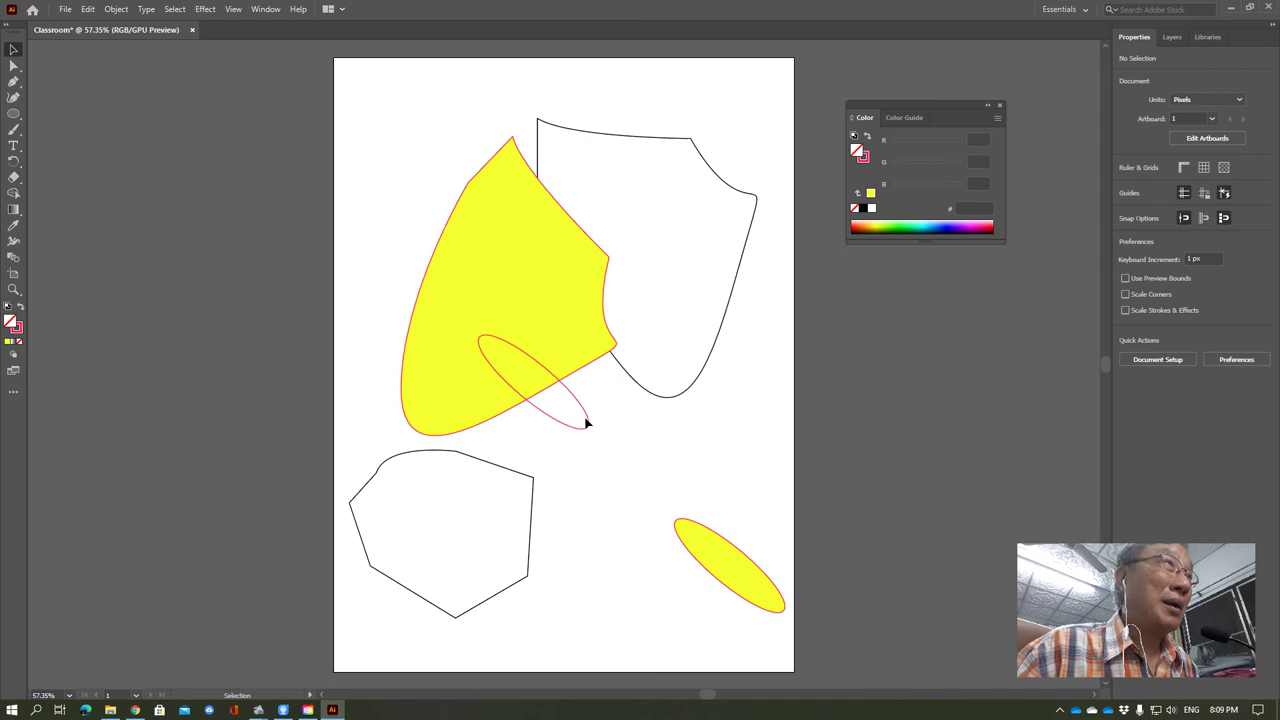
pyautogui.moveTo(587, 423); pyautogui.dragTo(605, 452)
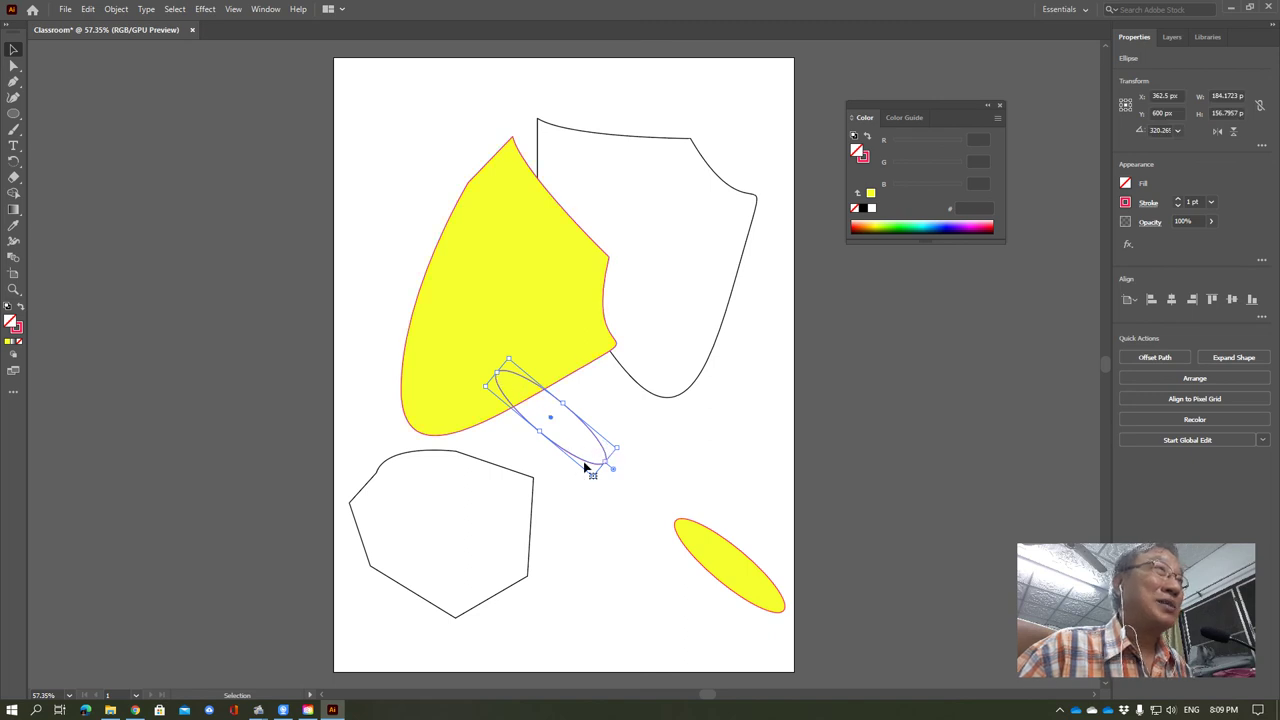
pyautogui.moveTo(590, 466); pyautogui.dragTo(619, 519)
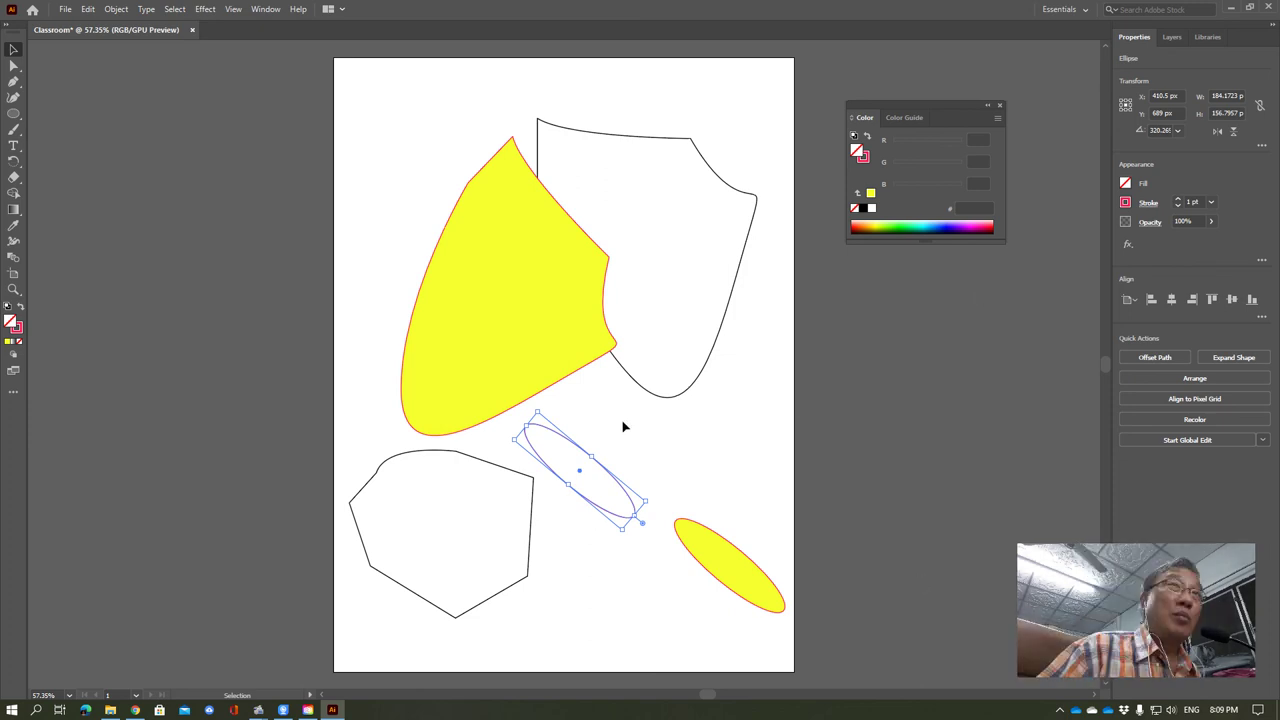
# - Check the white and yellow shapes, then reselect the outlined ellipse for stroke changes
pyautogui.click(678, 300)
pyautogui.click(545, 290)
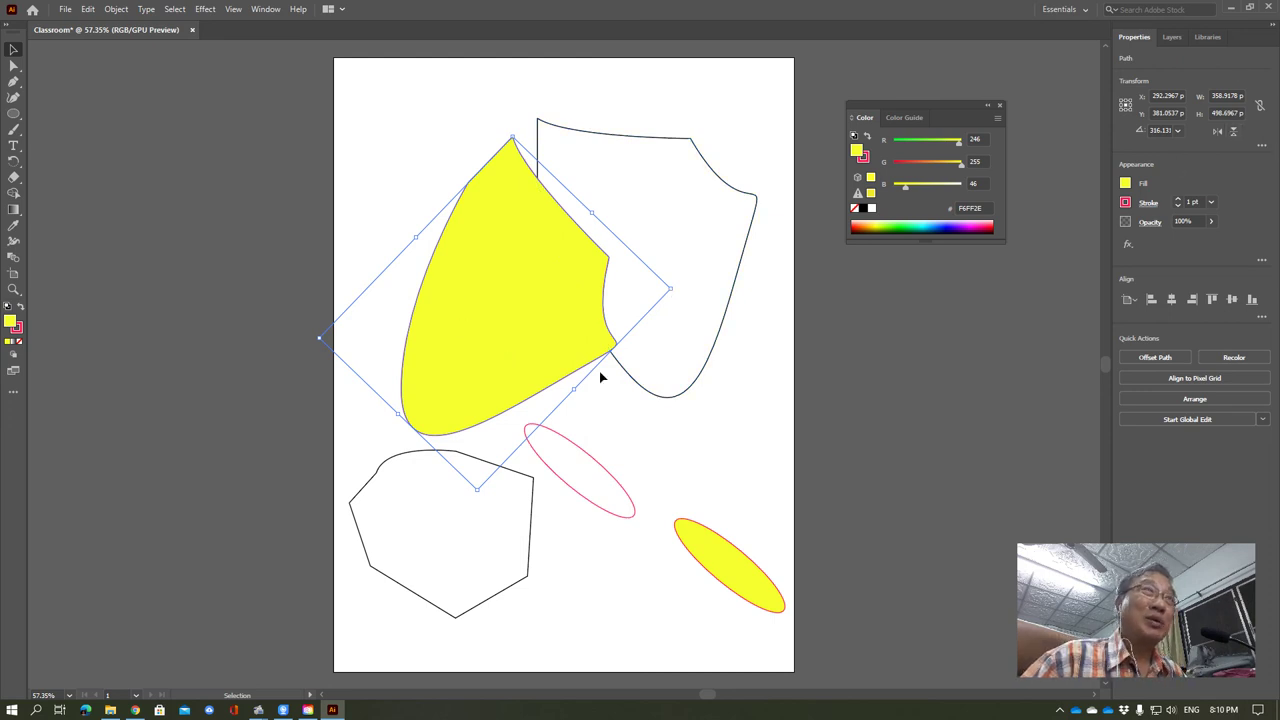
pyautogui.click(612, 512)
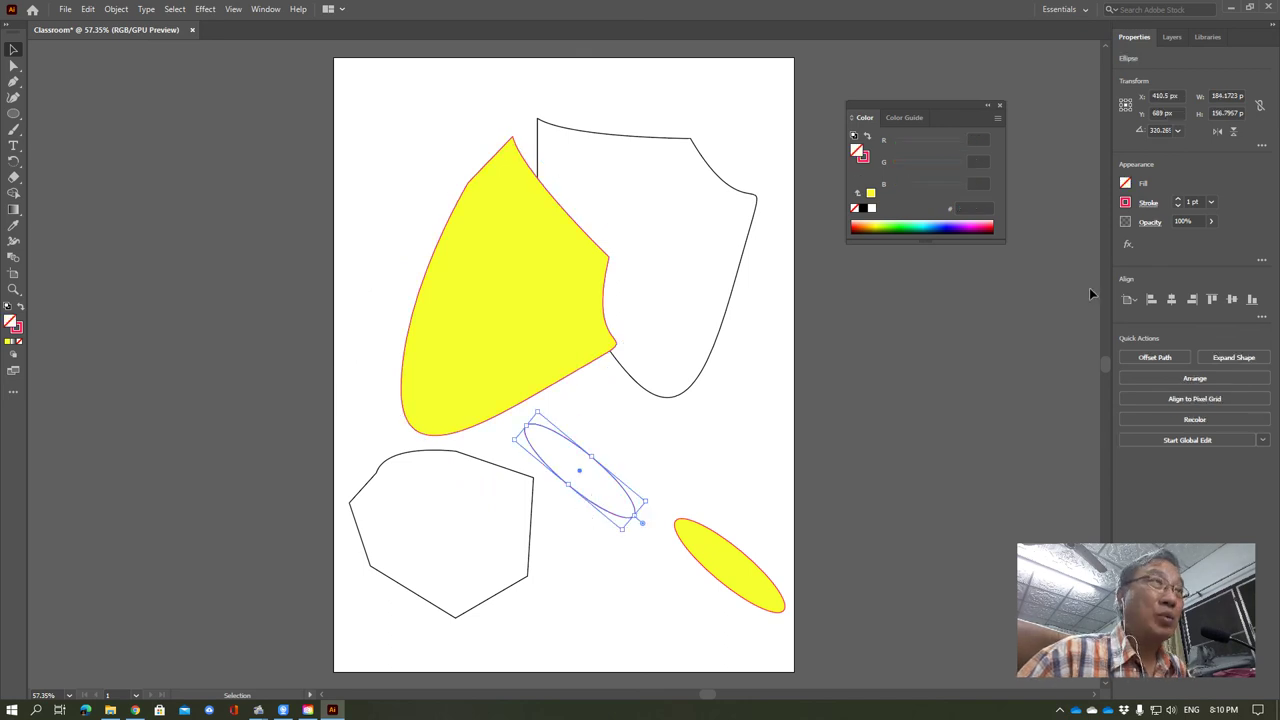
pyautogui.click(1212, 202)
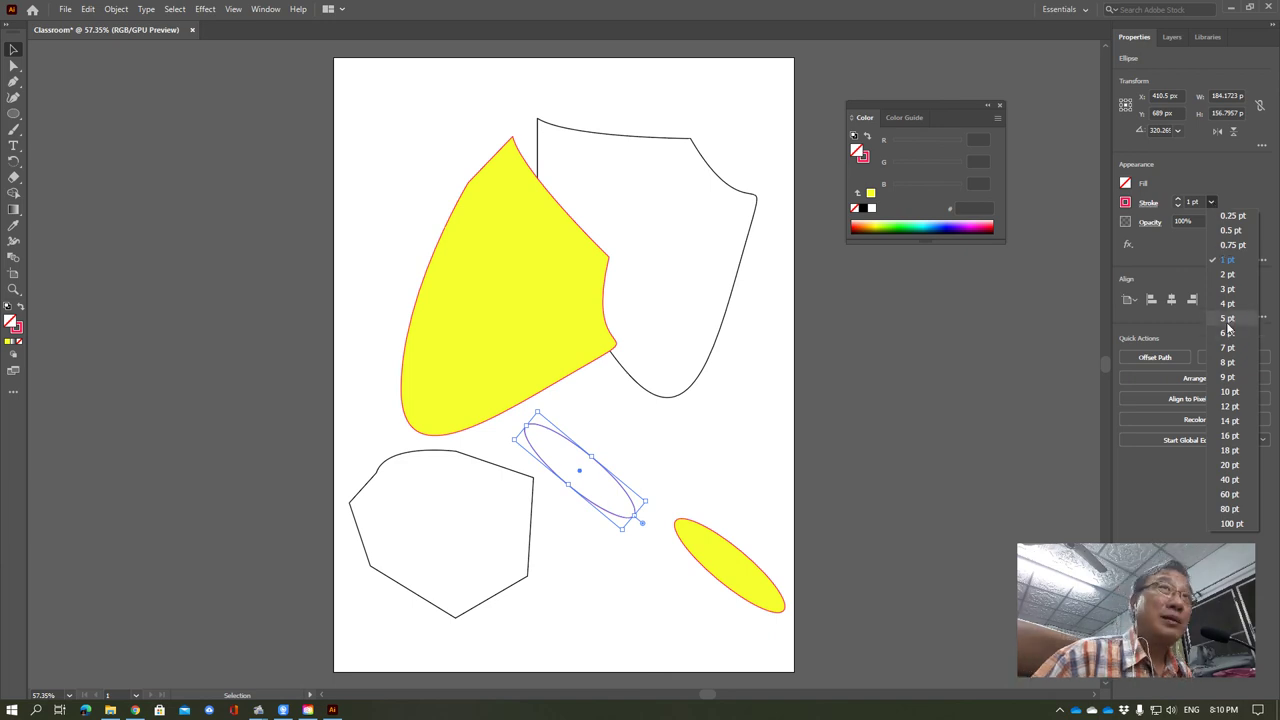
# - Set the unfilled ellipse's stroke weight to 5 pt and deselect it
pyautogui.click(1229, 320)
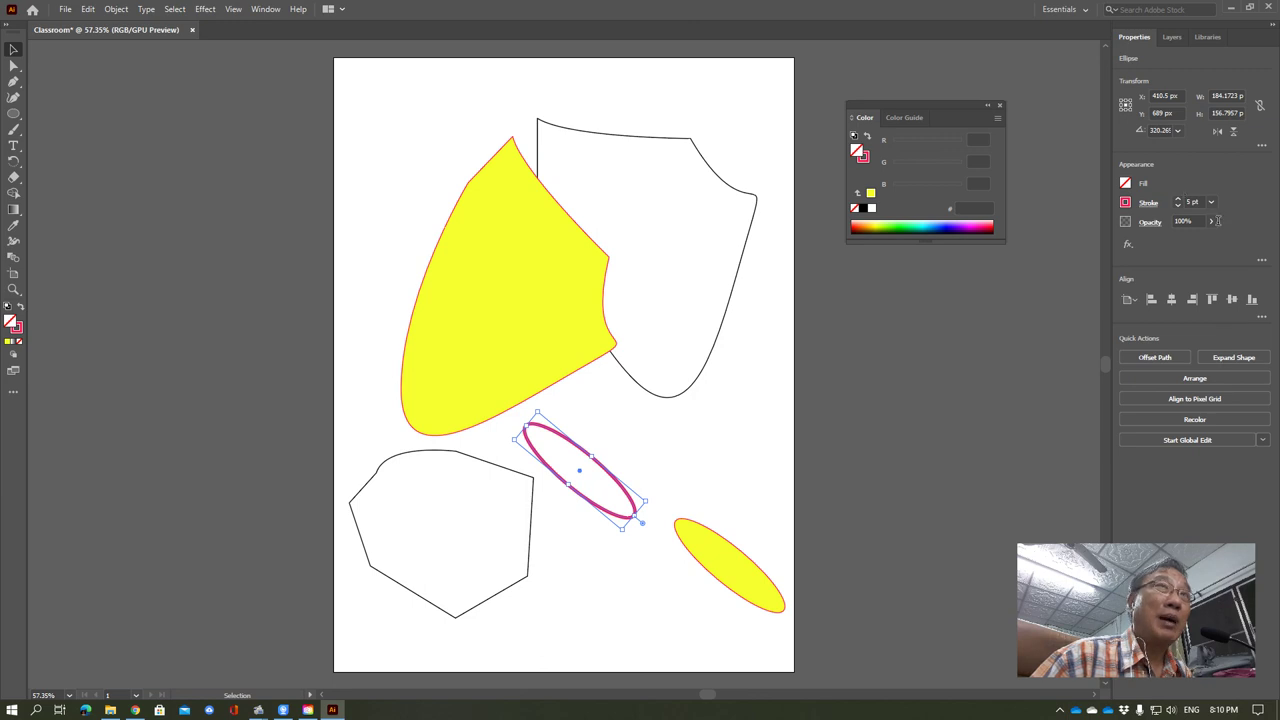
pyautogui.click(830, 492)
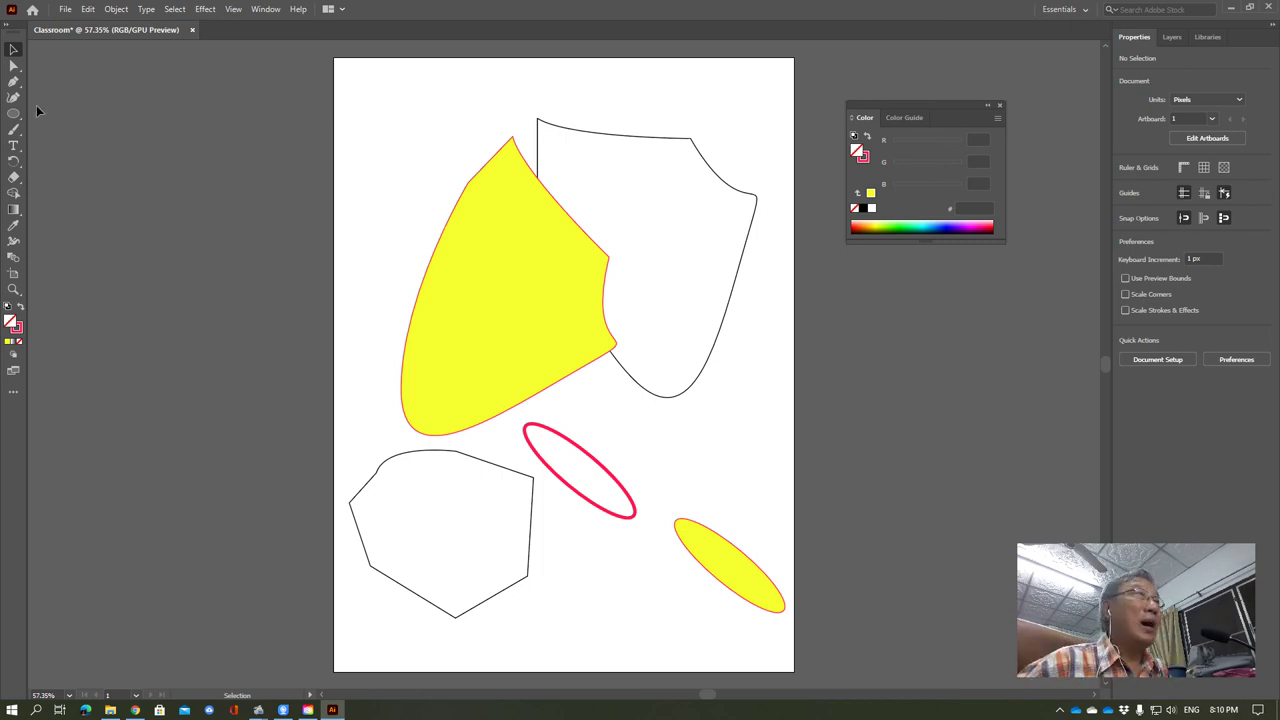
# - Scale the large yellow shape down from its left handle and move it left
pyautogui.click(12, 52)
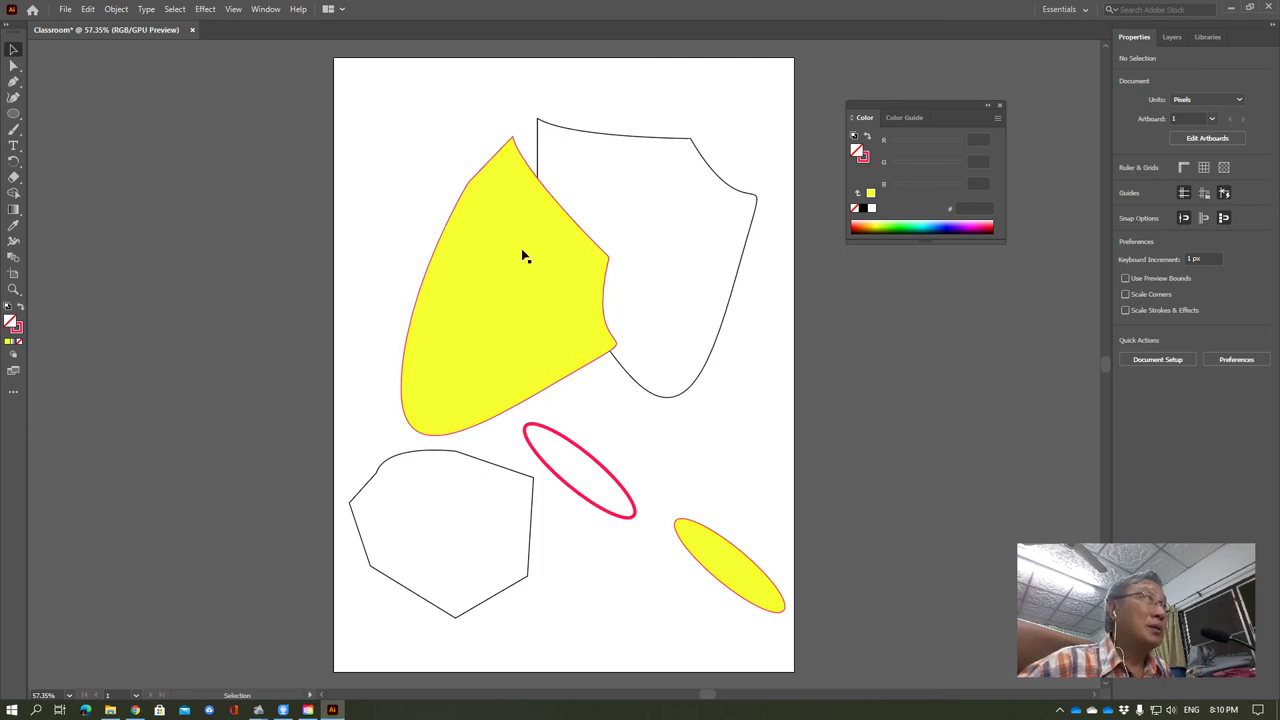
pyautogui.moveTo(517, 293)
pyautogui.mouseDown()
pyautogui.moveTo(532, 254)
pyautogui.moveTo(483, 298)
pyautogui.moveTo(602, 284)
pyautogui.mouseUp()
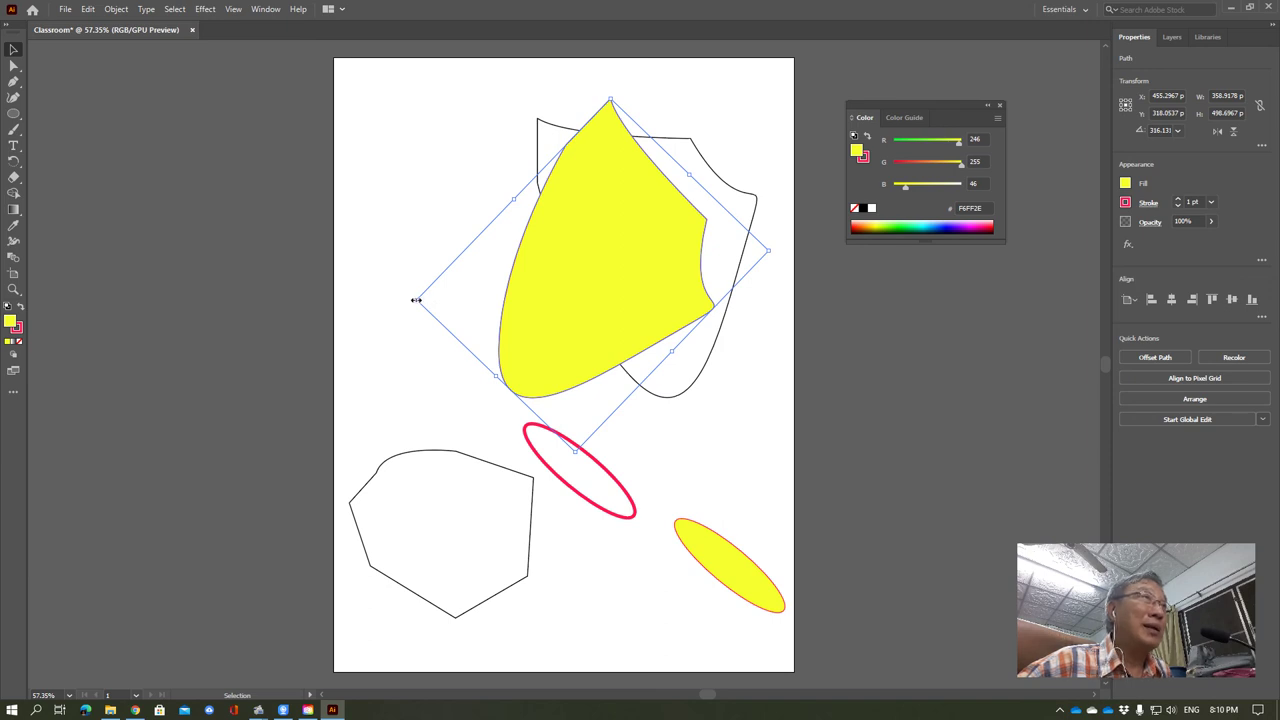
pyautogui.moveTo(416, 300)
pyautogui.mouseDown()
pyautogui.moveTo(528, 290)
pyautogui.moveTo(458, 306)
pyautogui.moveTo(582, 262)
pyautogui.mouseUp()
pyautogui.moveTo(718, 260); pyautogui.dragTo(494, 287)
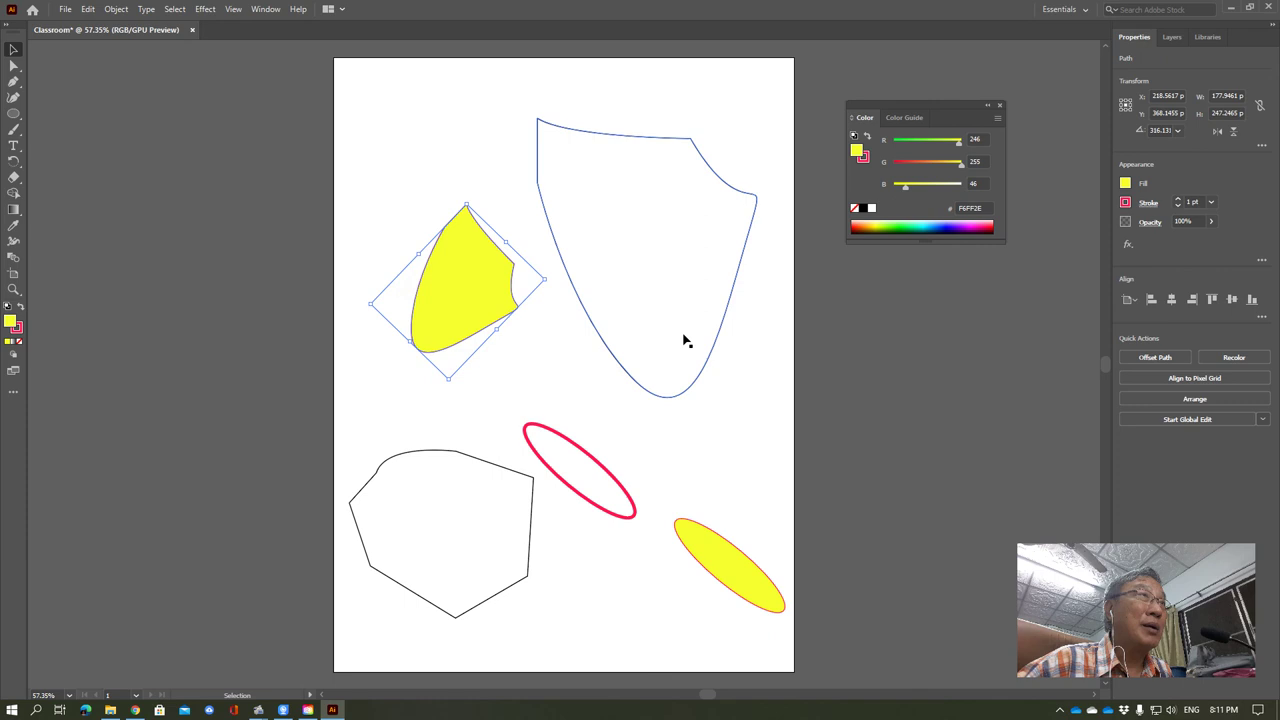
pyautogui.click(229, 377)
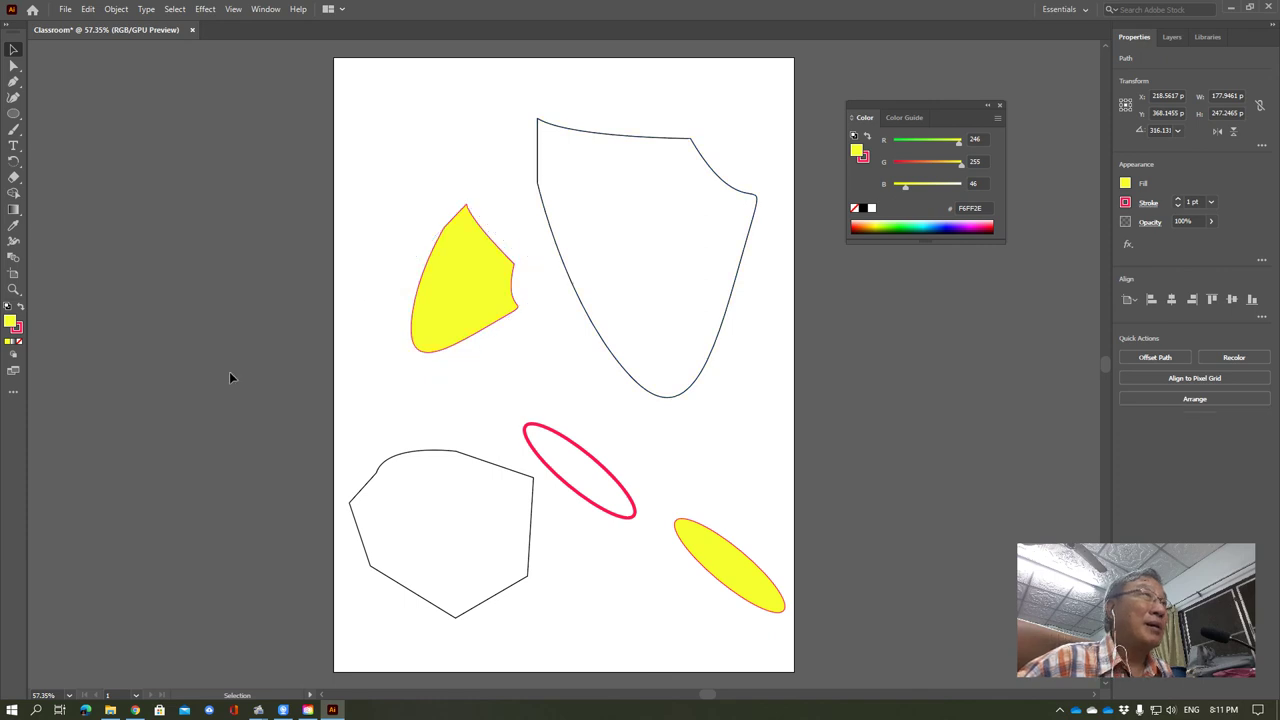
pyautogui.click(13, 84)
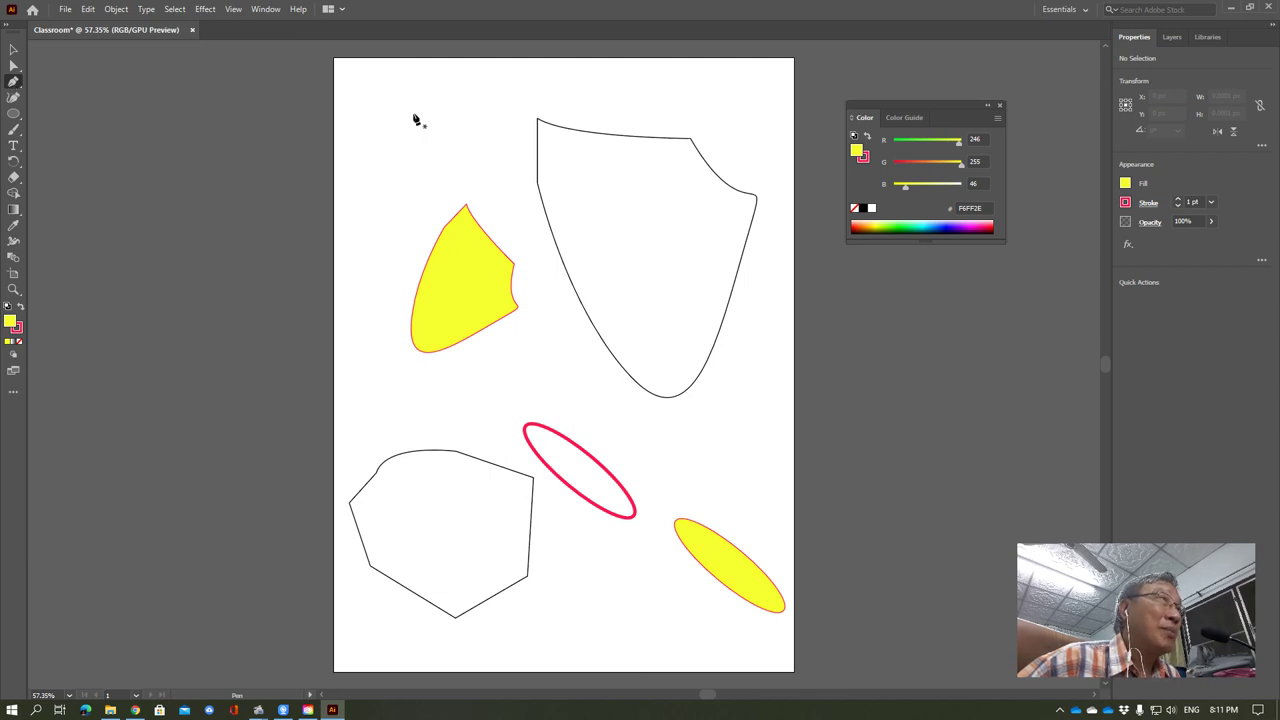
# - Pen-draw a curved blob at the artboard's top-left, close it at its start point, then return to Selection
pyautogui.click(380, 92)
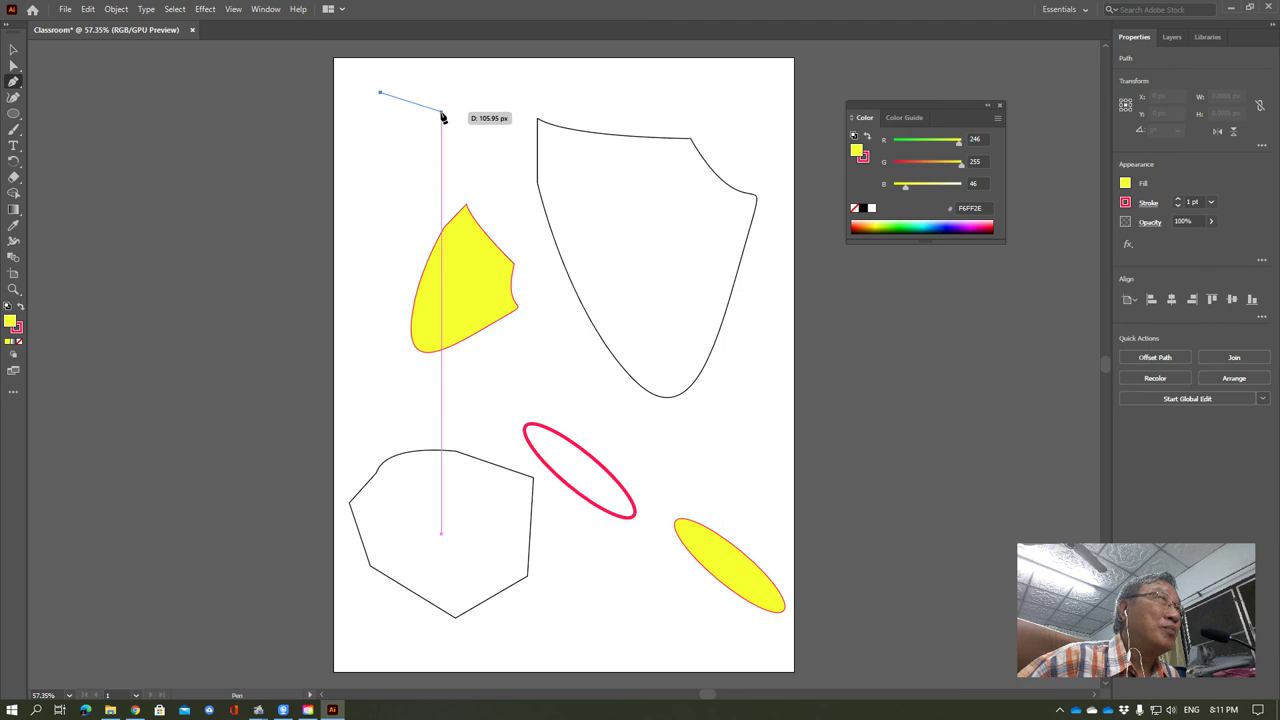
pyautogui.click(506, 93)
pyautogui.moveTo(530, 120)
pyautogui.mouseDown()
pyautogui.moveTo(565, 158)
pyautogui.moveTo(543, 128)
pyautogui.moveTo(465, 210)
pyautogui.moveTo(487, 186)
pyautogui.moveTo(372, 181)
pyautogui.mouseUp()
pyautogui.click(481, 181)
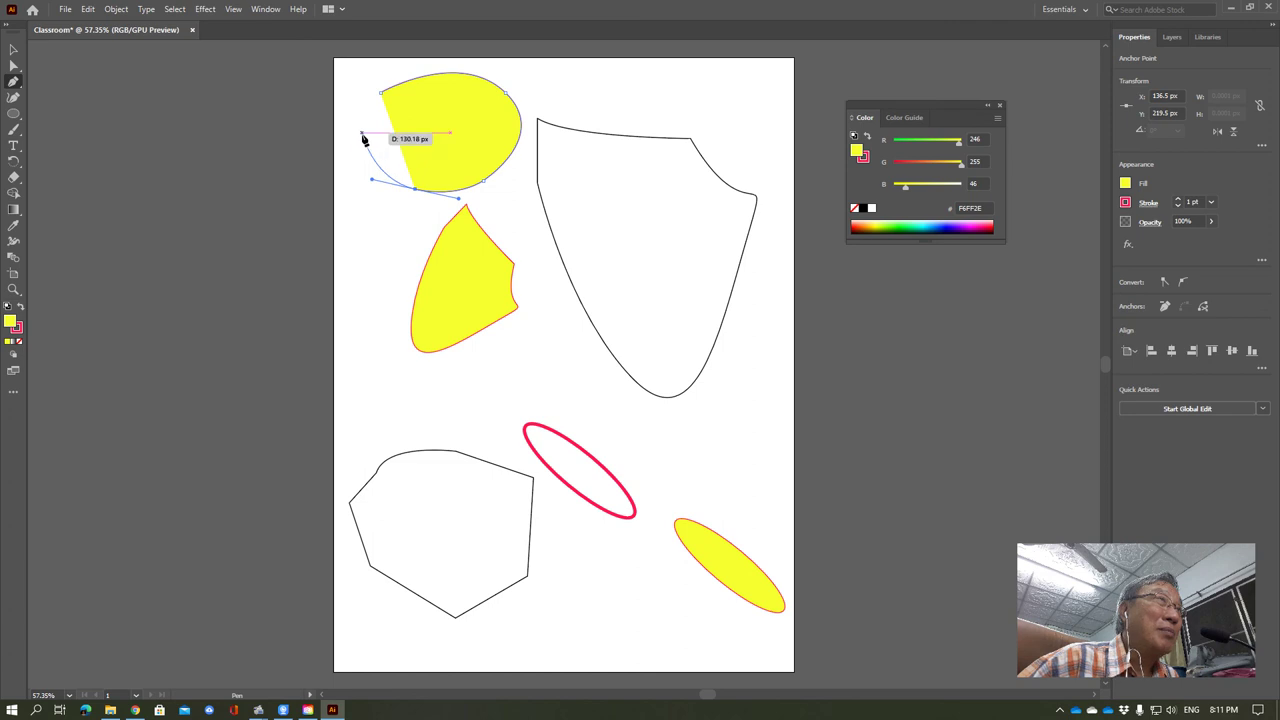
pyautogui.click(362, 133)
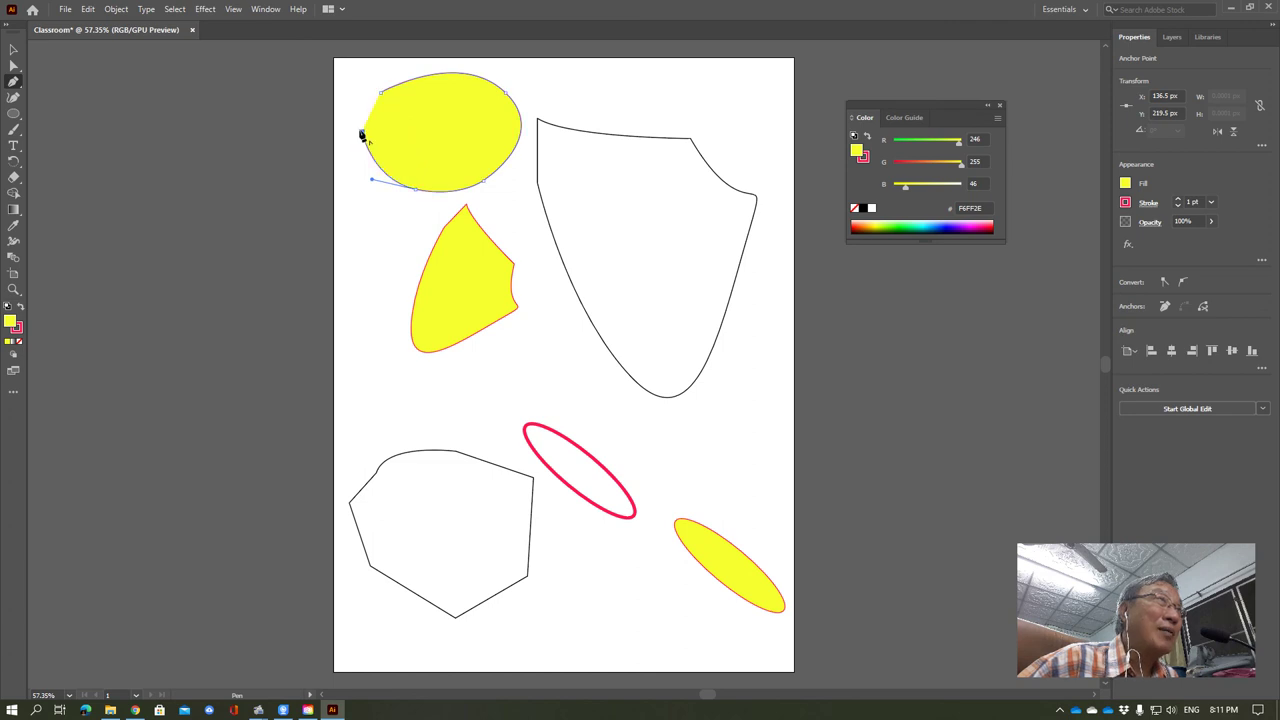
pyautogui.moveTo(362, 135); pyautogui.dragTo(380, 94)
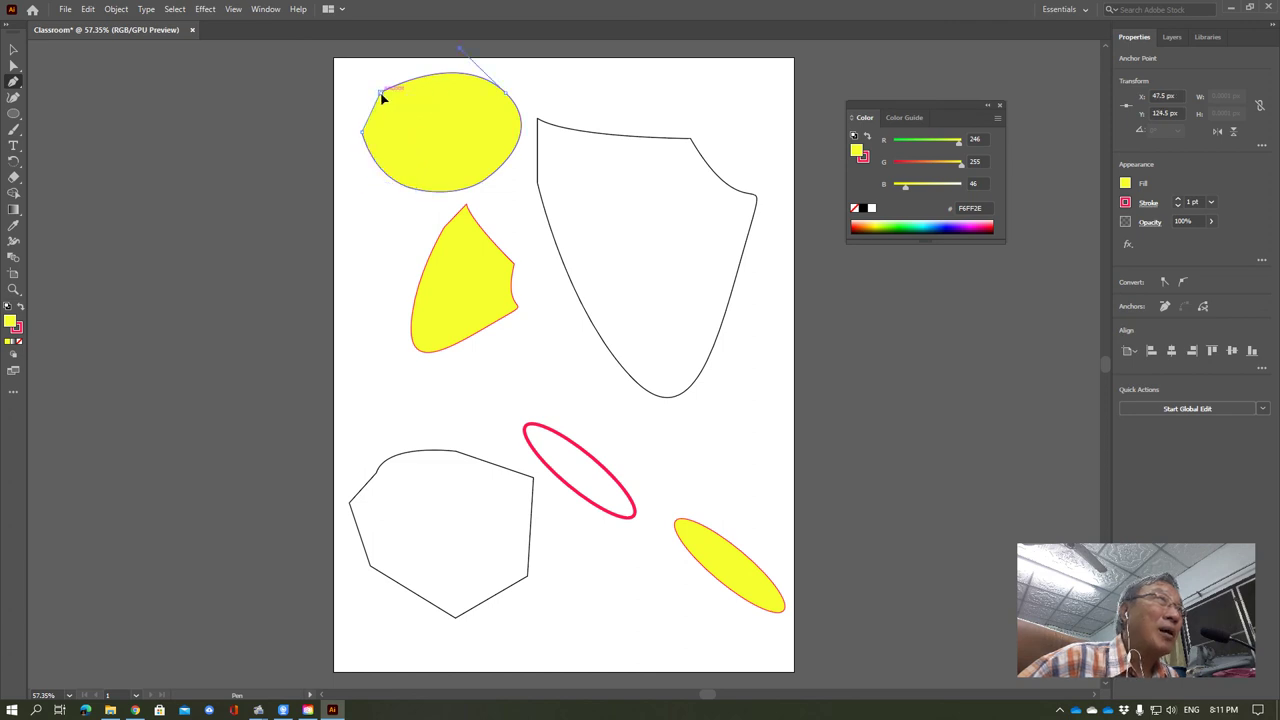
pyautogui.click(380, 93)
pyautogui.moveTo(381, 92); pyautogui.dragTo(408, 86)
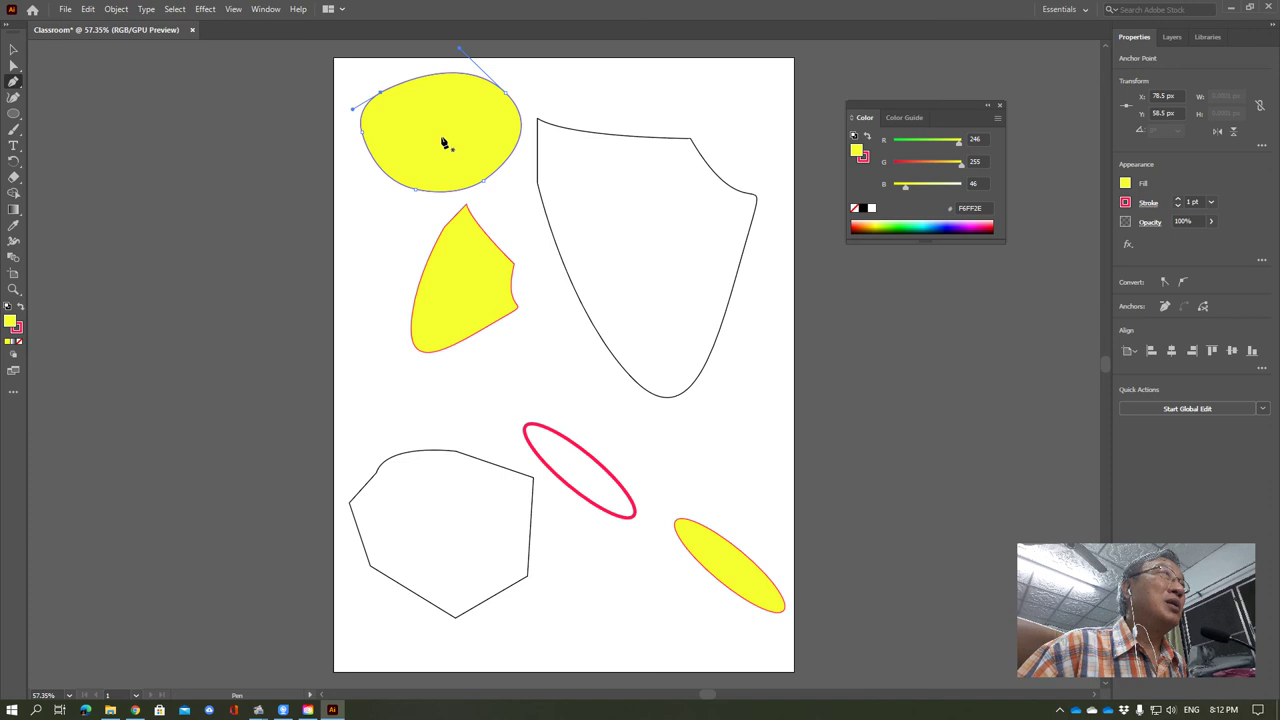
pyautogui.press('v')
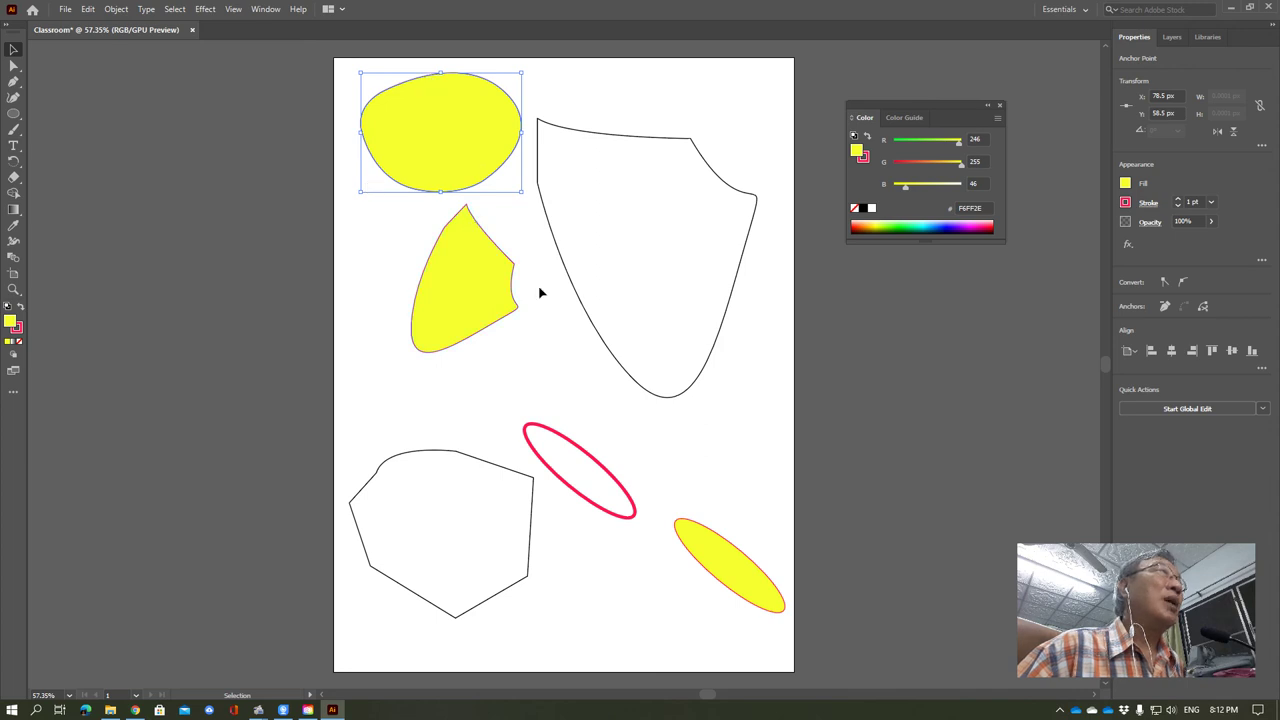
pyautogui.click(14, 83)
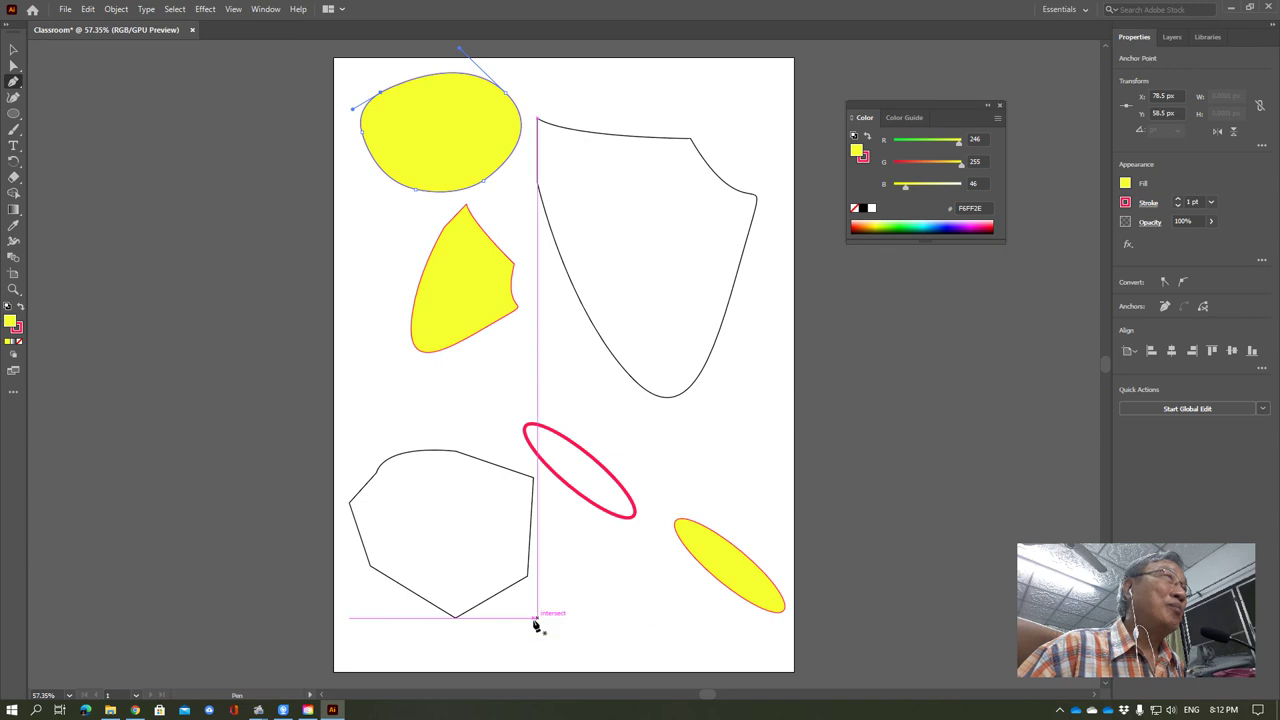
pyautogui.click(358, 599)
pyautogui.click(708, 636)
pyautogui.moveTo(708, 637); pyautogui.dragTo(586, 619)
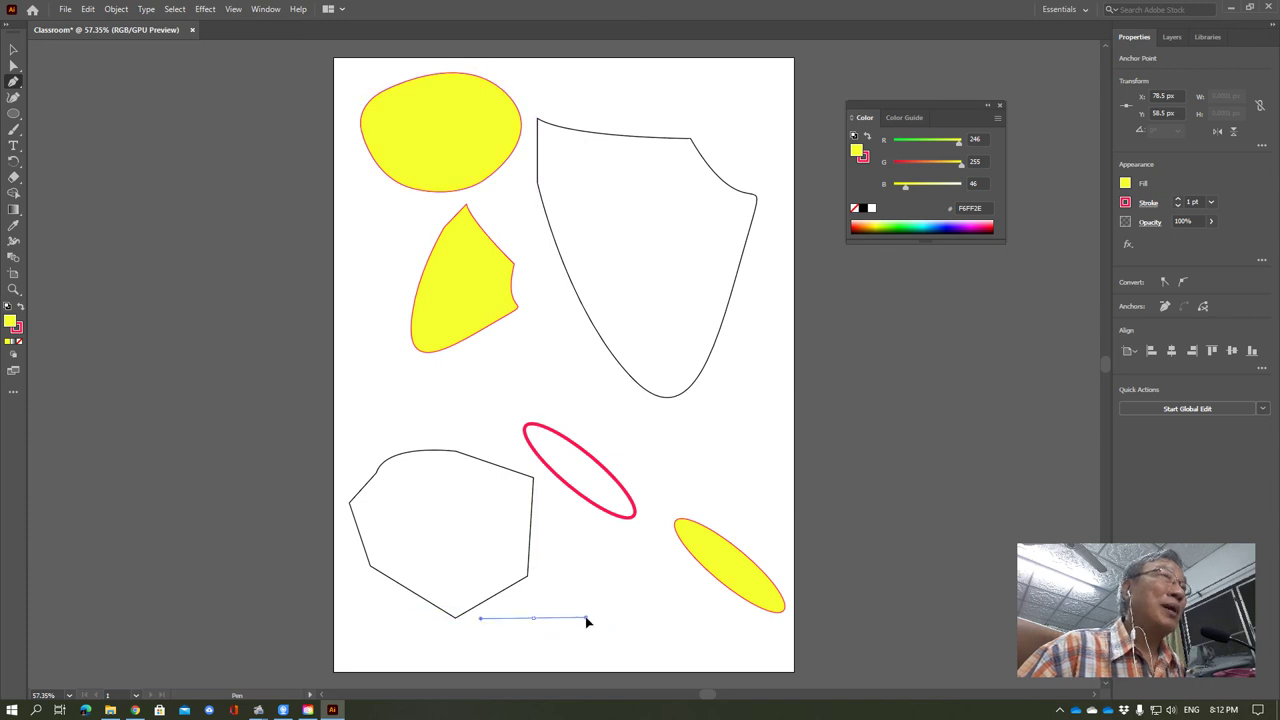
pyautogui.click(668, 632)
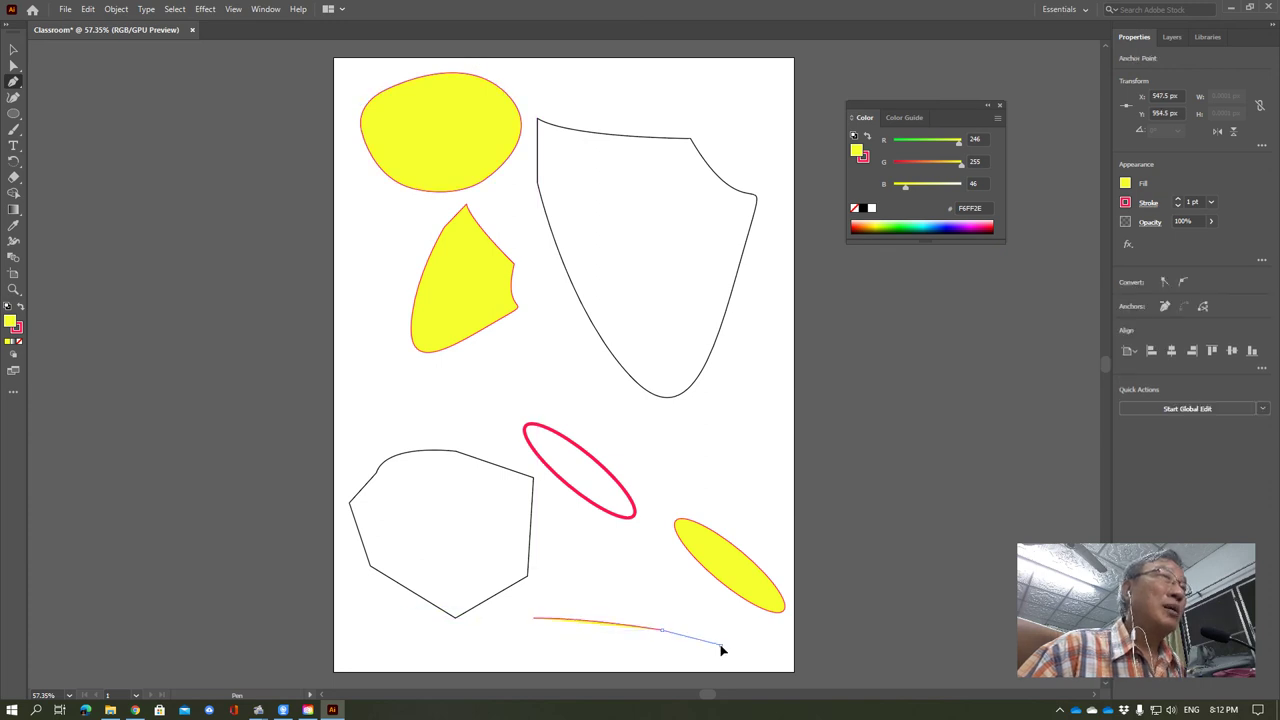
pyautogui.moveTo(721, 646); pyautogui.dragTo(775, 682)
pyautogui.moveTo(750, 633); pyautogui.dragTo(744, 632)
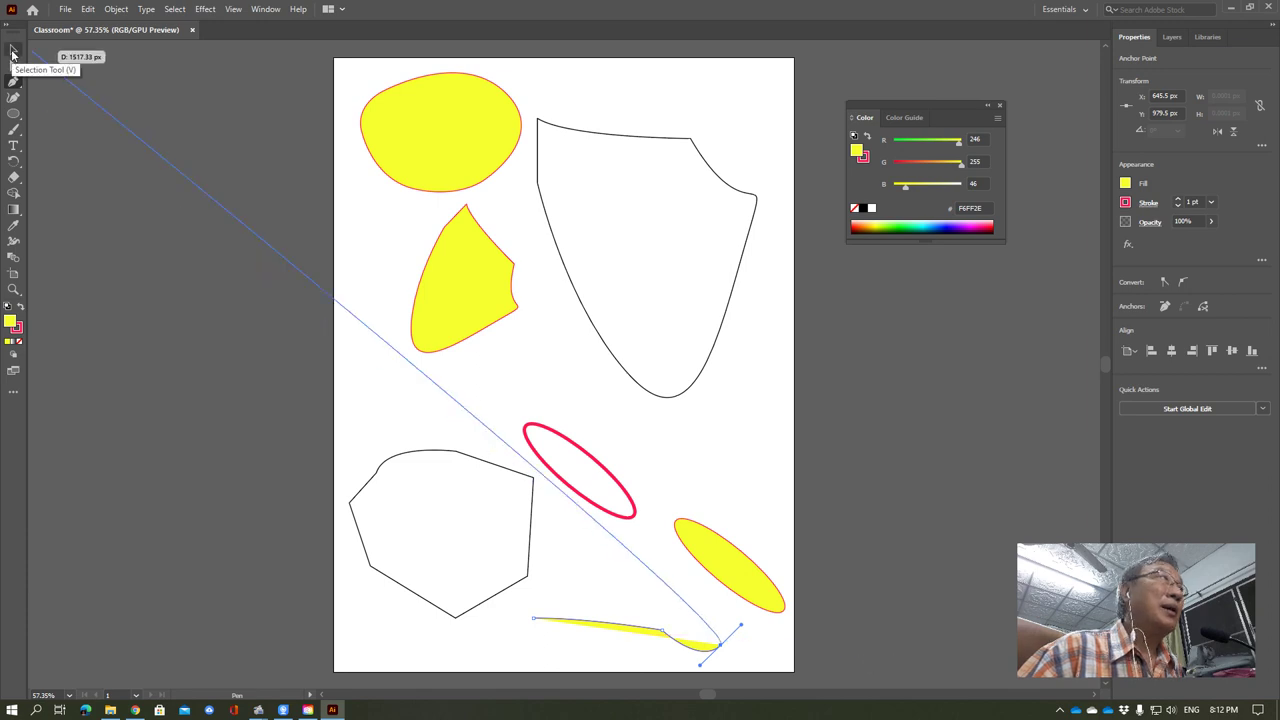
pyautogui.click(13, 52)
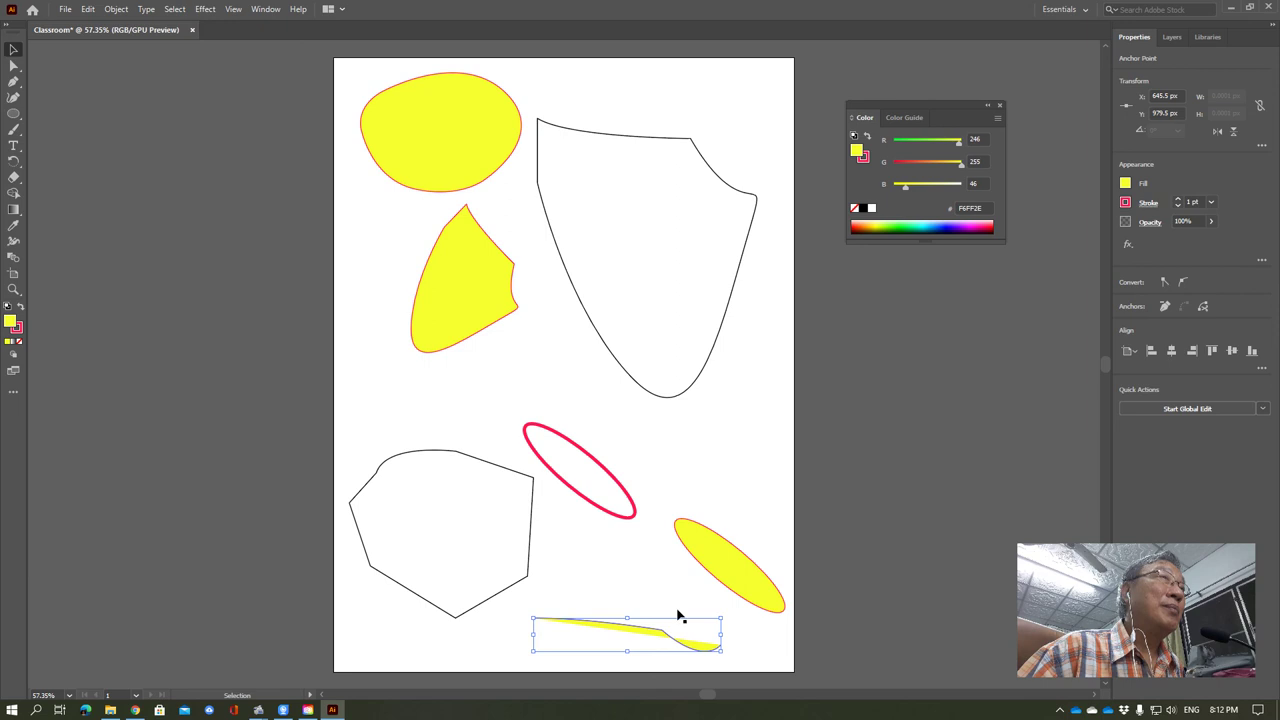
pyautogui.click(613, 580)
pyautogui.click(675, 657)
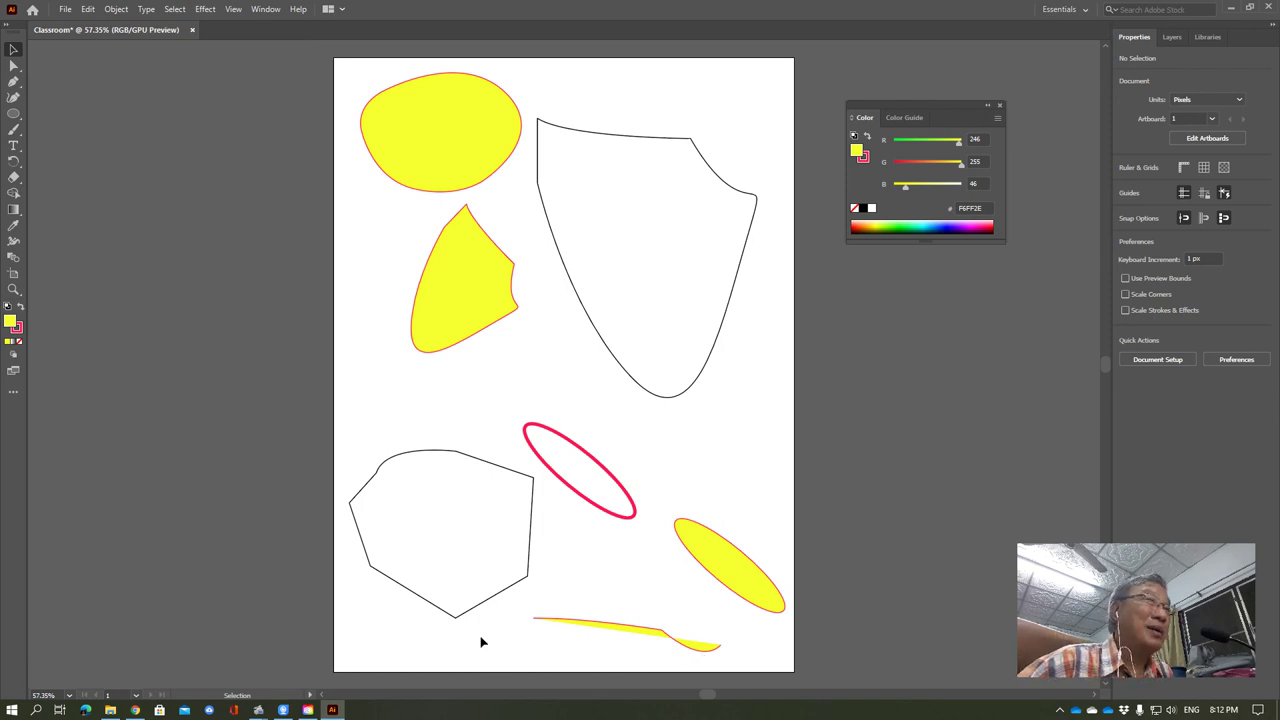
pyautogui.click(680, 650)
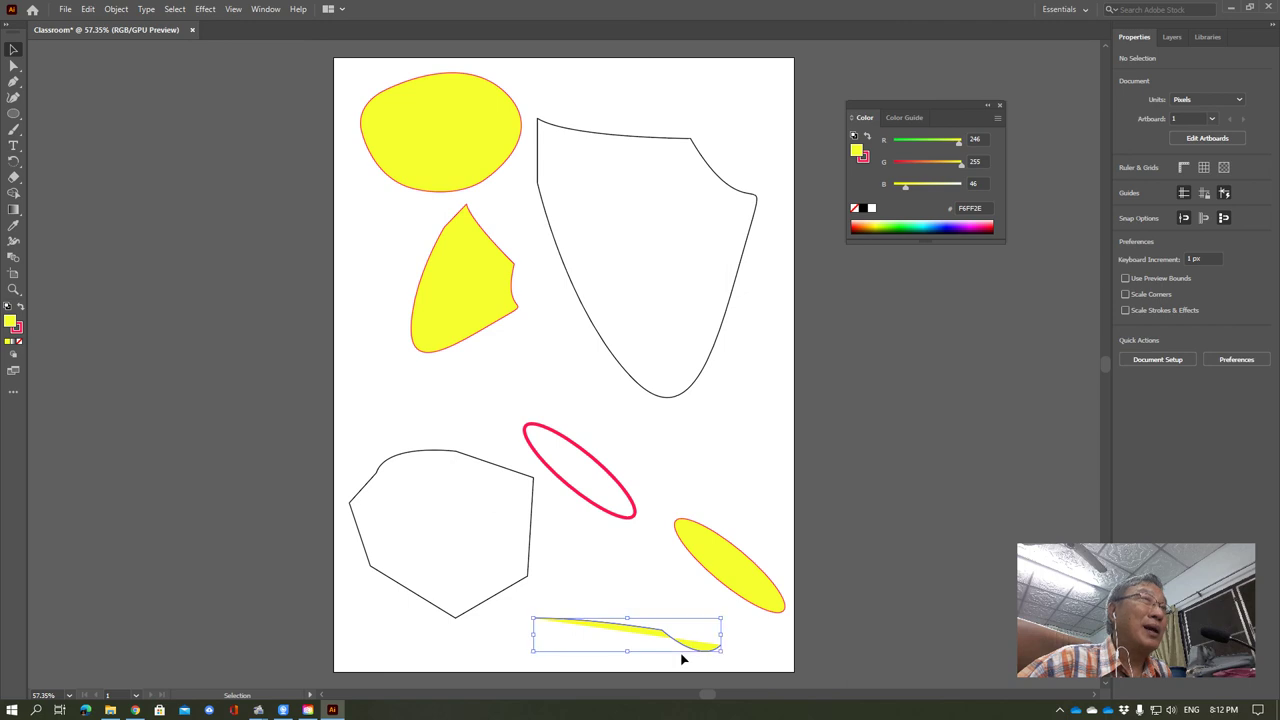
pyautogui.press('Delete')
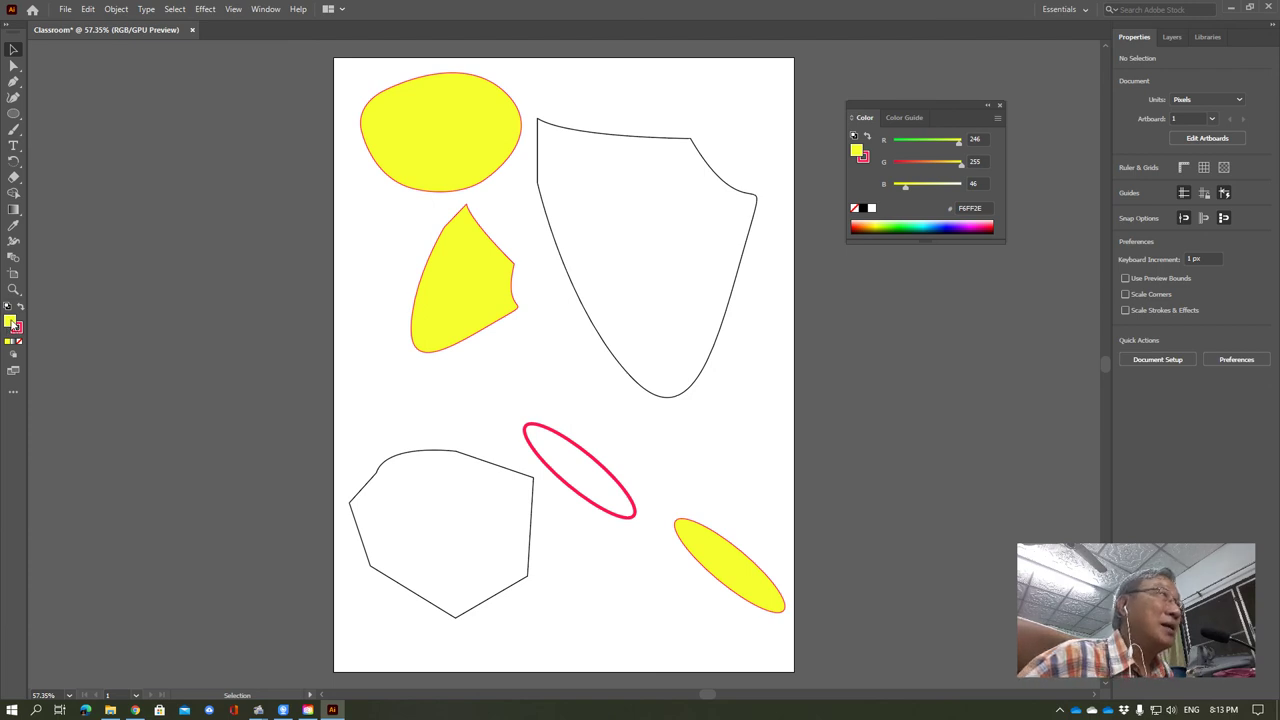
# - Select the top-left blob, set its Fill swatch to None, and deselect it
pyautogui.click(441, 117)
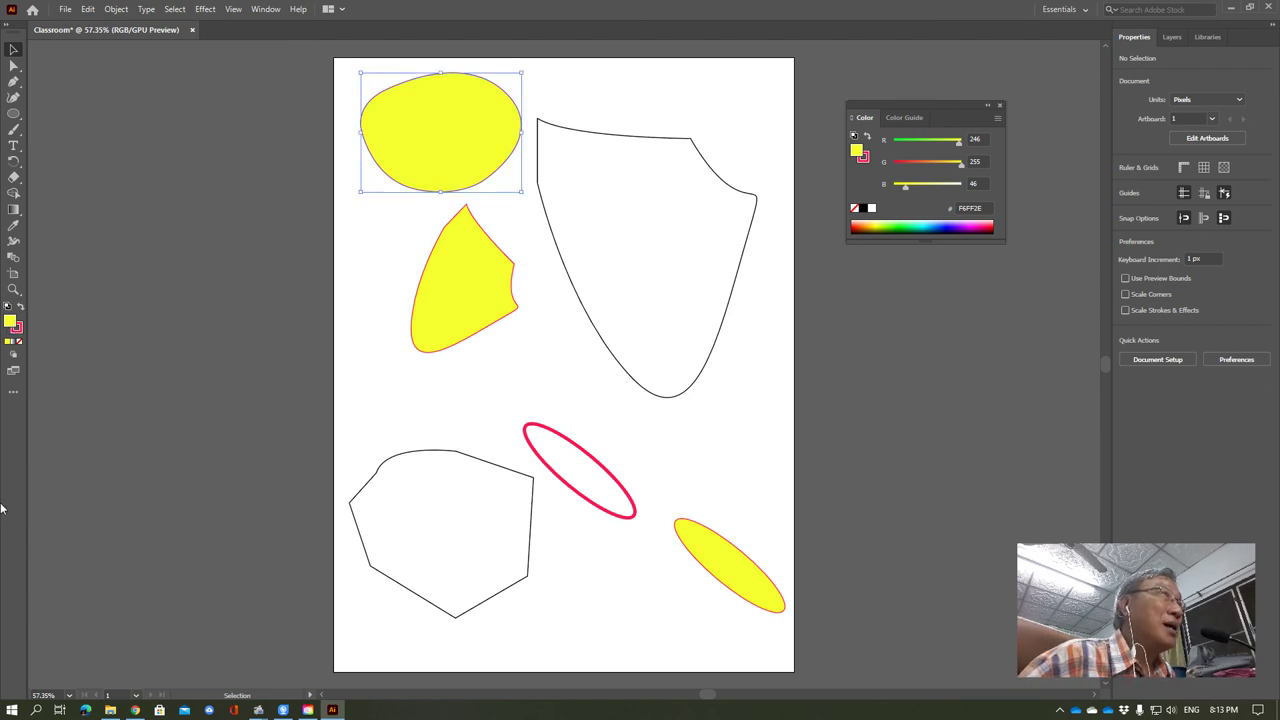
pyautogui.click(9, 327)
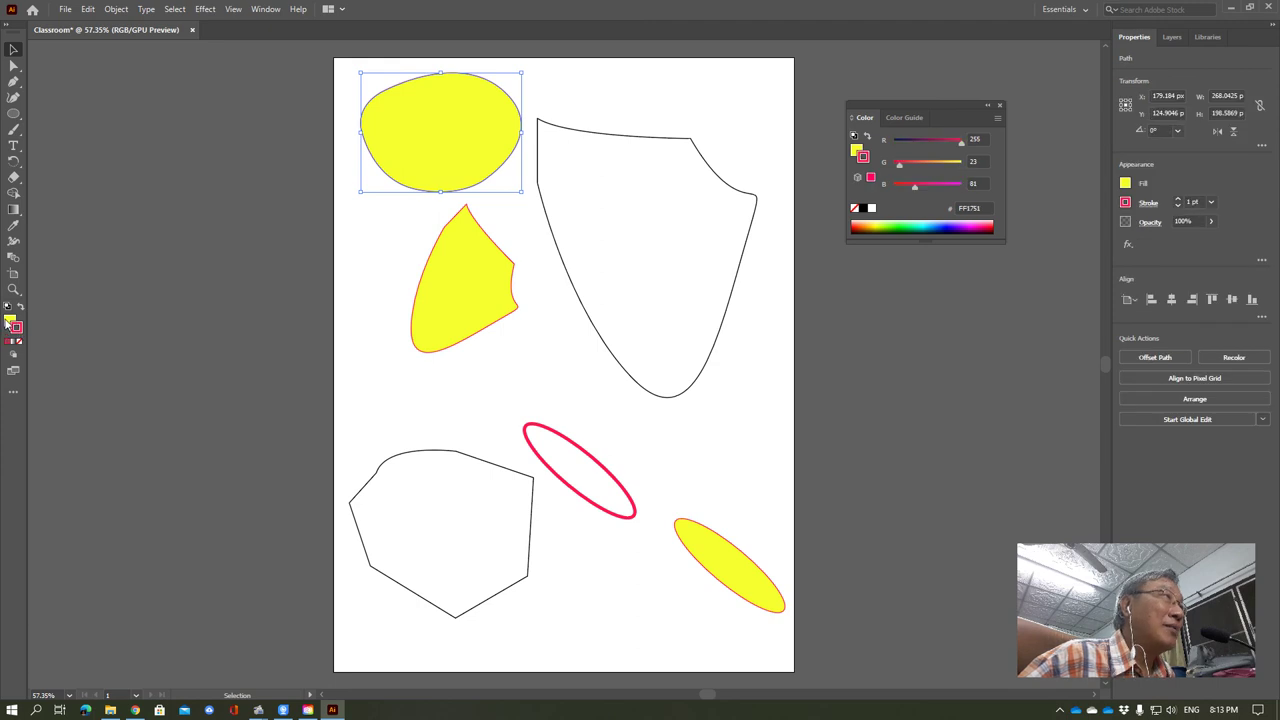
pyautogui.click(8, 321)
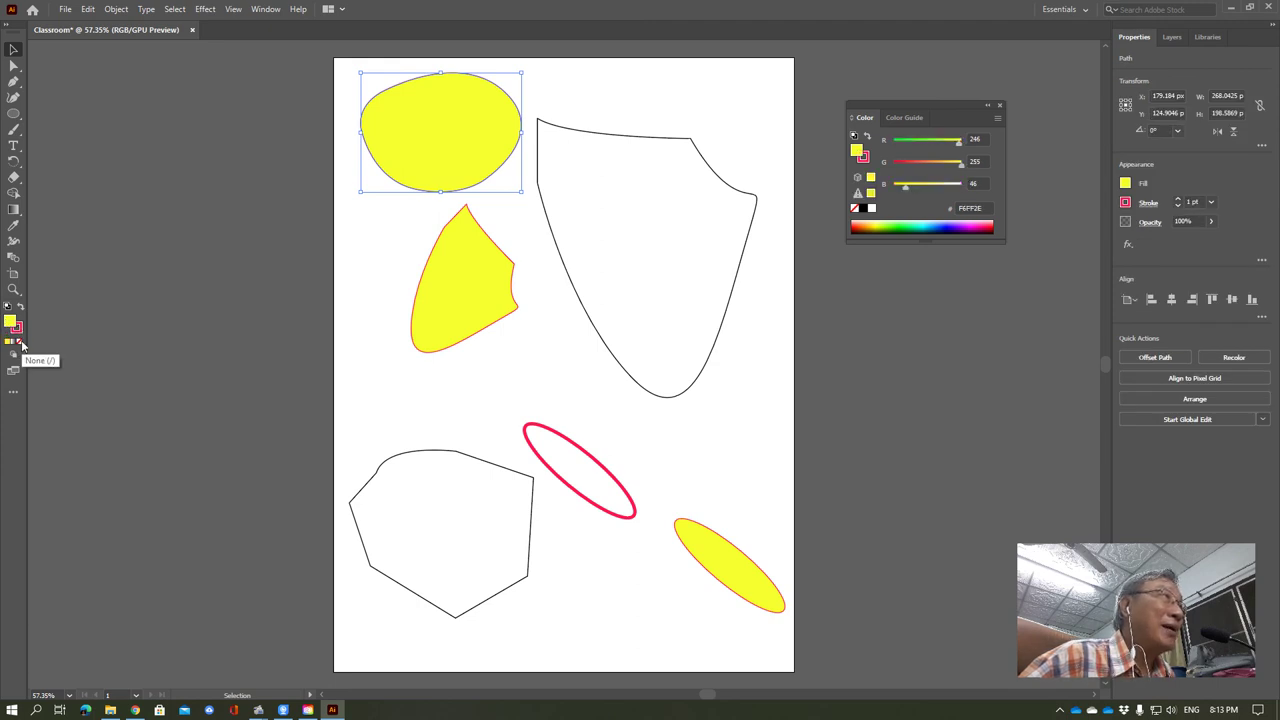
pyautogui.click(20, 343)
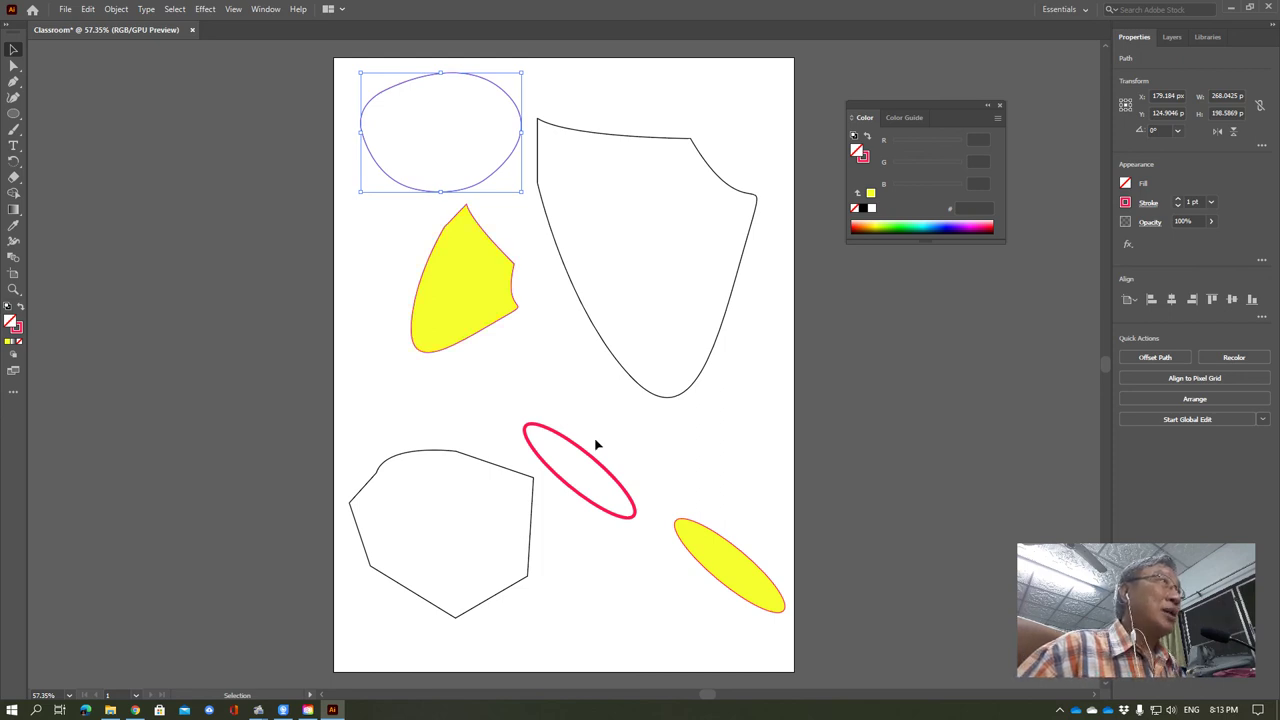
pyautogui.click(516, 398)
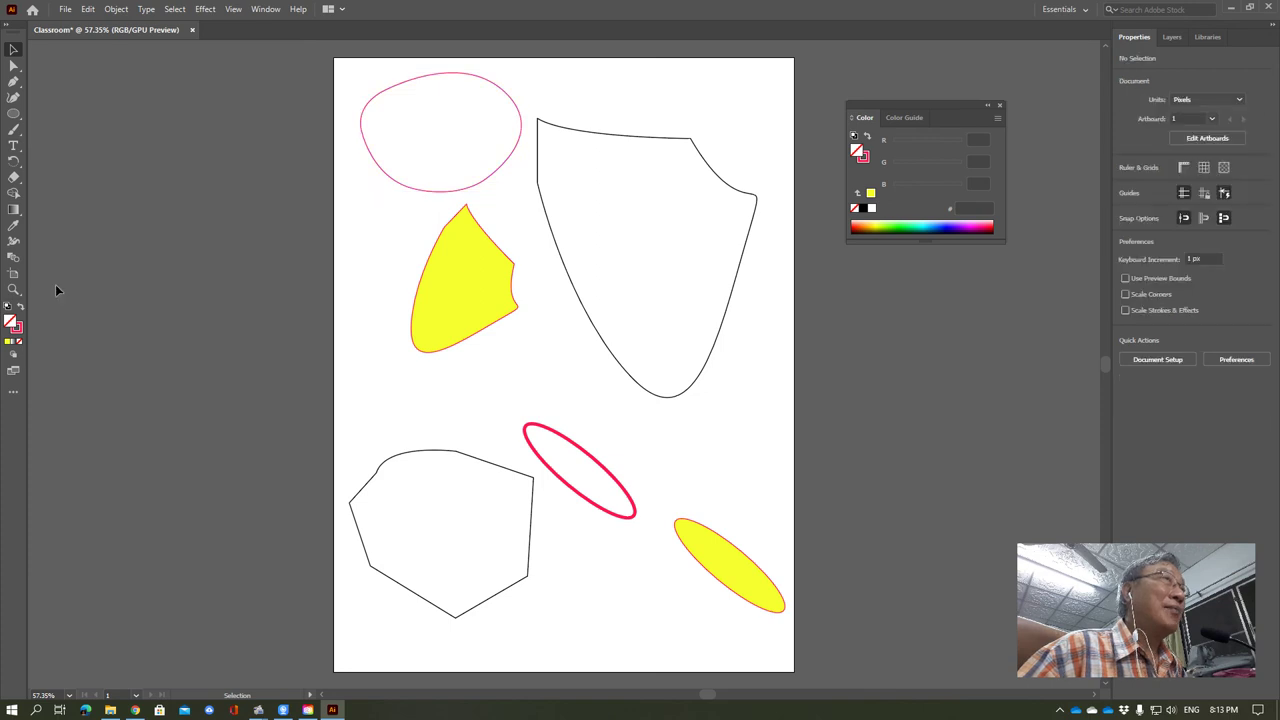